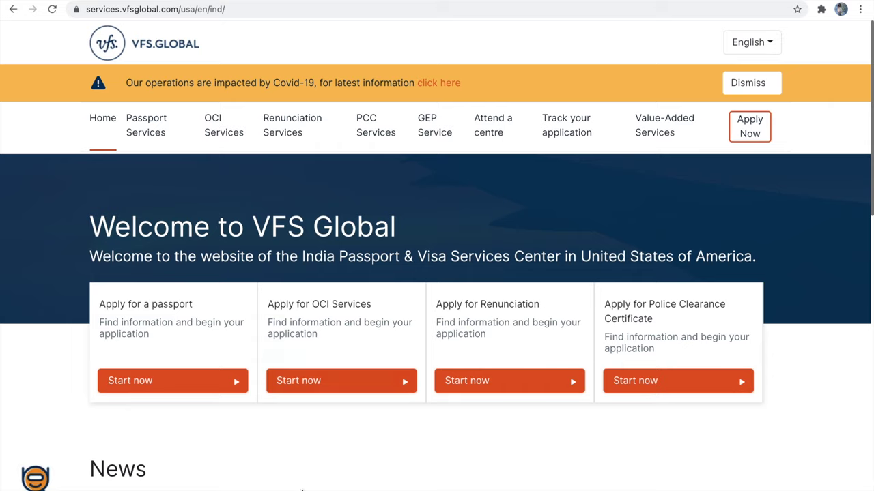
Step: Open VFS Global's OCI services page and show the Apply by post guide instead of Apply by Appointment
{"action": "left_click", "coordinate": [347, 382]}
{"action": "scroll", "coordinate": [346, 382], "scroll_direction": "down", "scroll_amount": 5}
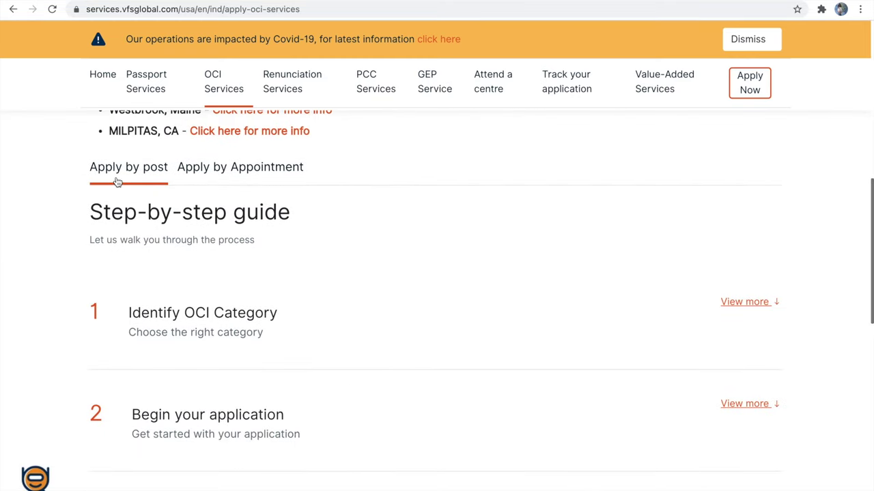
{"action": "left_click", "coordinate": [240, 176]}
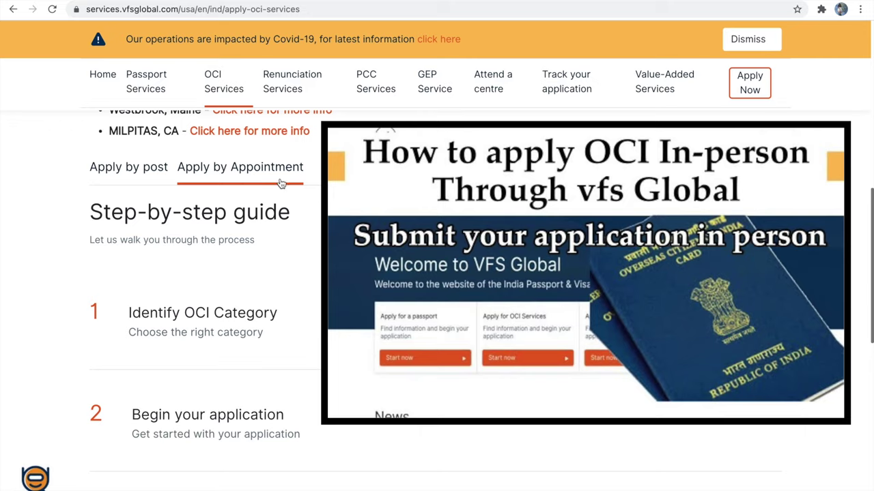
{"action": "left_click", "coordinate": [147, 173]}
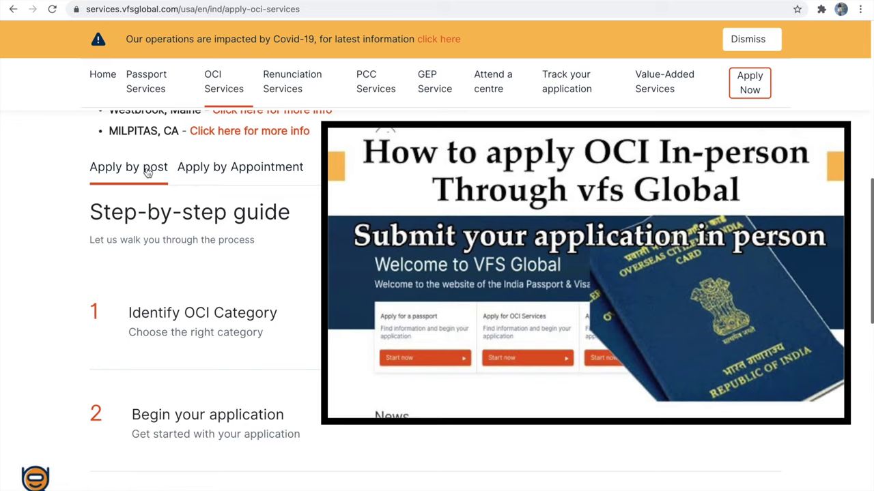
{"action": "scroll", "coordinate": [338, 307], "scroll_direction": "down", "scroll_amount": 10}
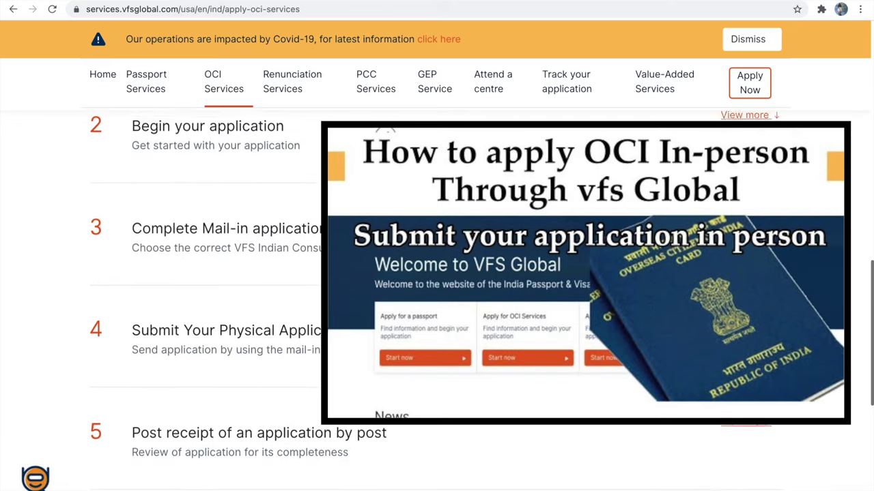
{"action": "scroll", "coordinate": [337, 307], "scroll_direction": "up", "scroll_amount": 6}
{"action": "scroll", "coordinate": [338, 307], "scroll_direction": "up", "scroll_amount": 2}
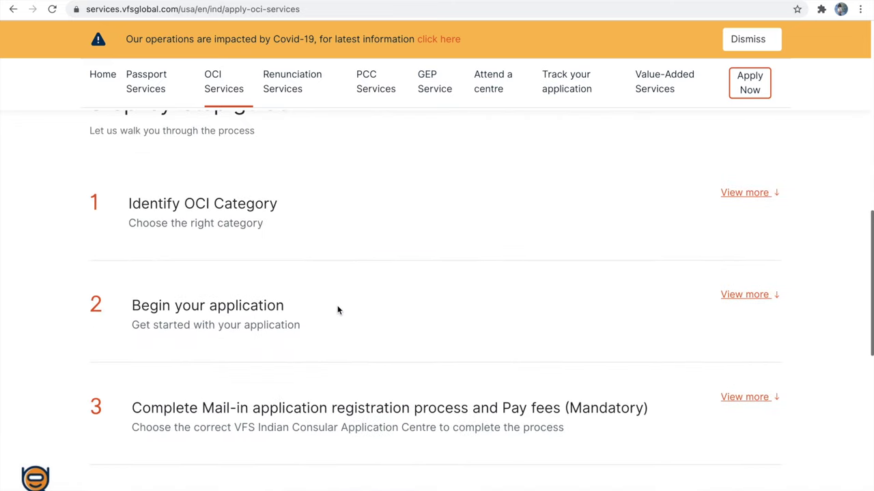
{"action": "scroll", "coordinate": [337, 311], "scroll_direction": "up", "scroll_amount": 1}
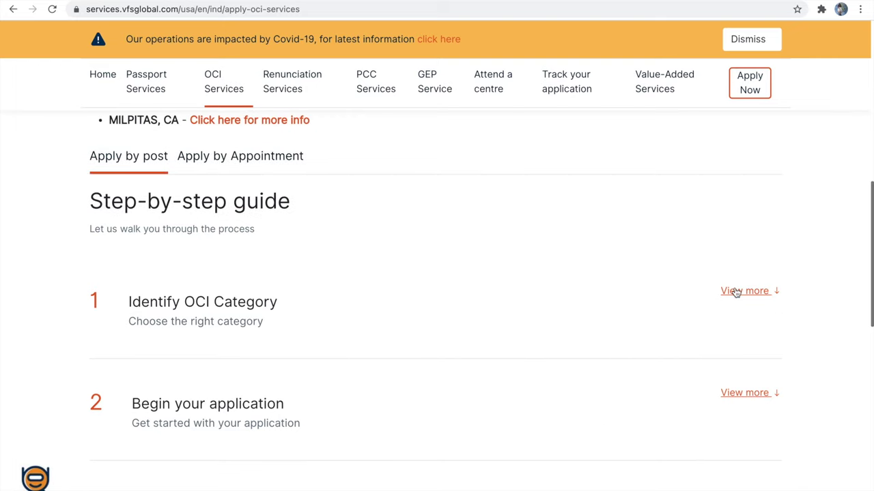
Step: Expand Identify OCI Category and highlight the New Registration, PIO-card and Miscellaneous categories
{"action": "left_click", "coordinate": [735, 292]}
{"action": "scroll", "coordinate": [560, 408], "scroll_direction": "down", "scroll_amount": 3}
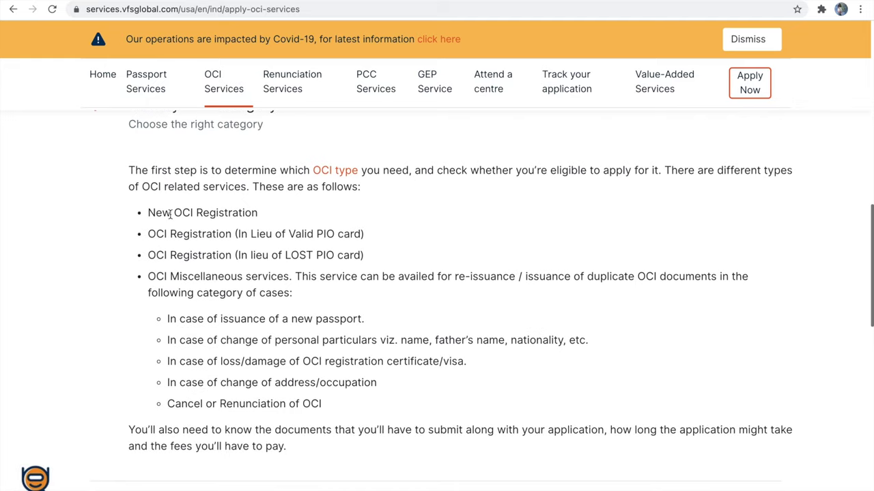
{"action": "left_click_drag", "start_coordinate": [148, 212], "coordinate": [278, 221]}
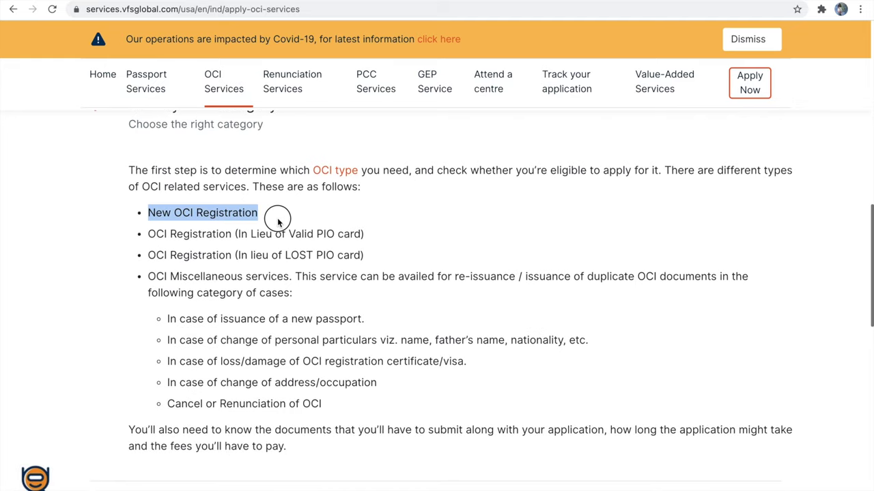
{"action": "left_click_drag", "start_coordinate": [148, 236], "coordinate": [367, 246]}
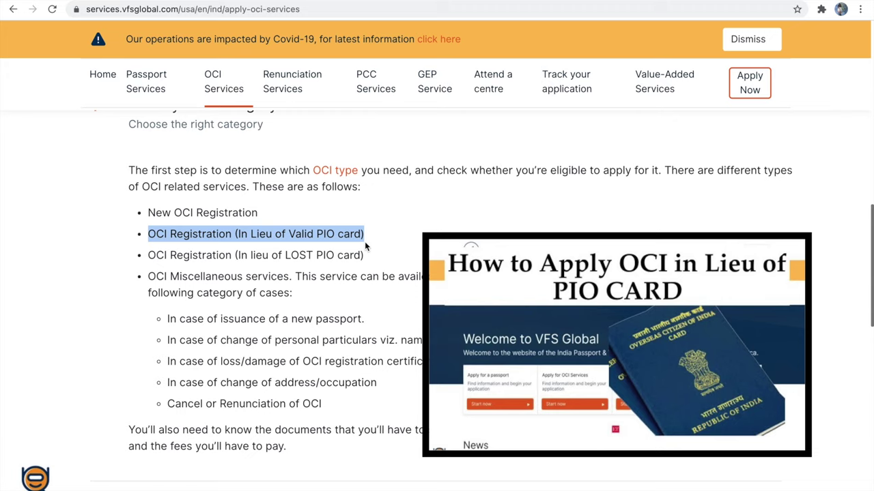
{"action": "left_click_drag", "start_coordinate": [150, 276], "coordinate": [293, 294]}
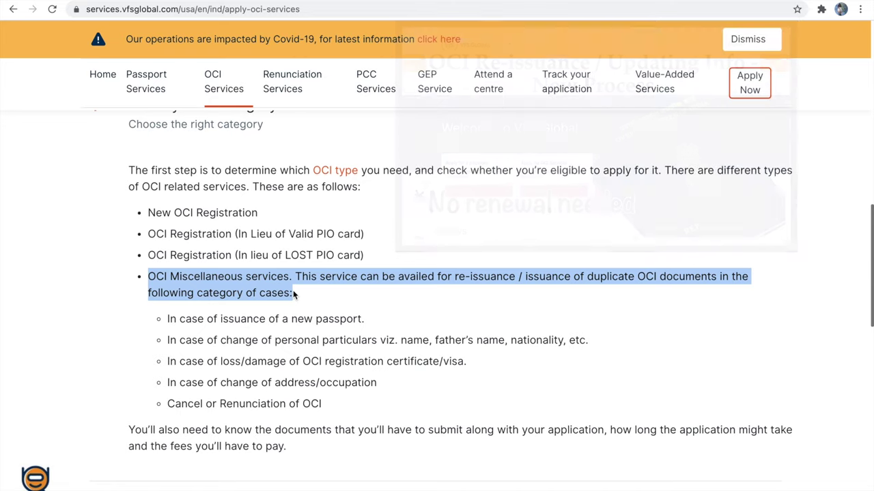
{"action": "left_click", "coordinate": [148, 214]}
{"action": "left_click_drag", "start_coordinate": [148, 214], "coordinate": [261, 212]}
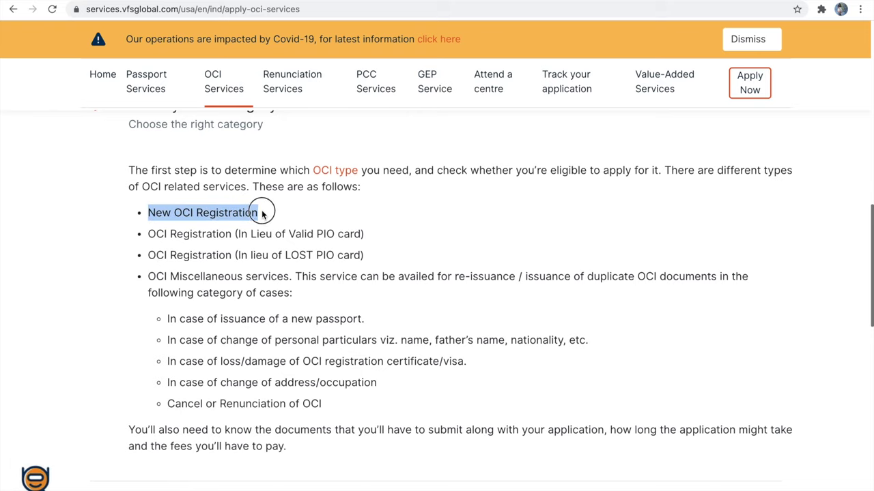
{"action": "scroll", "coordinate": [403, 212], "scroll_direction": "up", "scroll_amount": 2}
Step: Collapse step 1, expand Begin your application, and follow its online application form link
{"action": "left_click", "coordinate": [760, 168]}
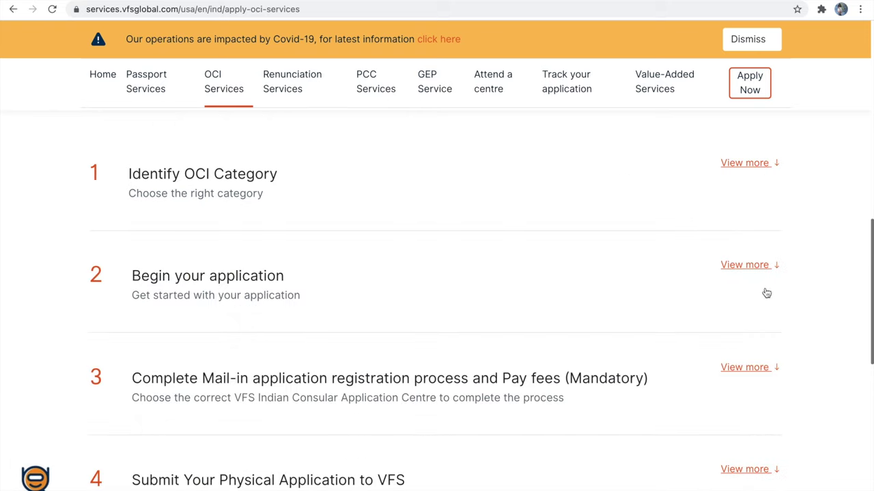
{"action": "left_click", "coordinate": [762, 266]}
{"action": "scroll", "coordinate": [603, 406], "scroll_direction": "down", "scroll_amount": 4}
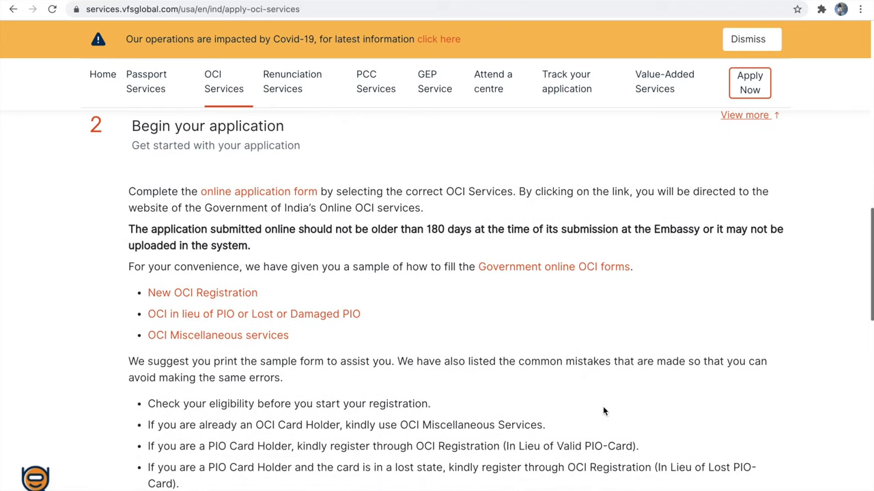
{"action": "left_click", "coordinate": [280, 196]}
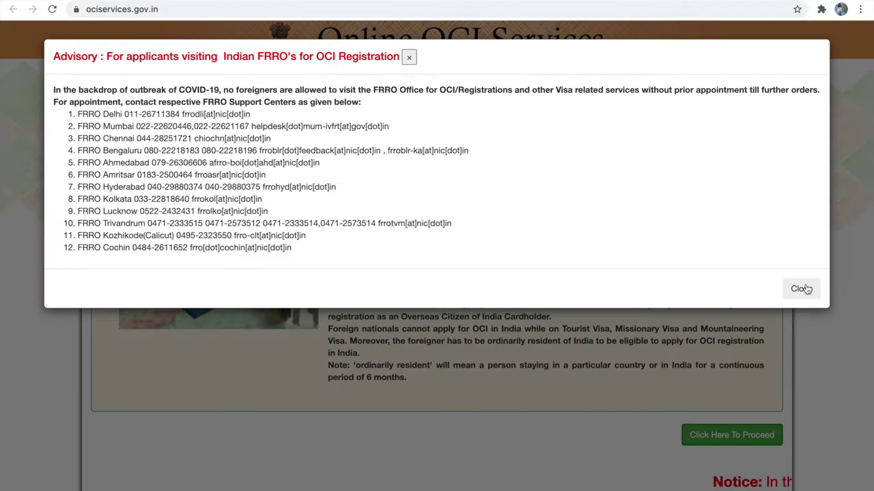
Step: Dismiss the FRRO advisory, proceed to cardholder services, and choose New OCI Registration
{"action": "left_click", "coordinate": [803, 290]}
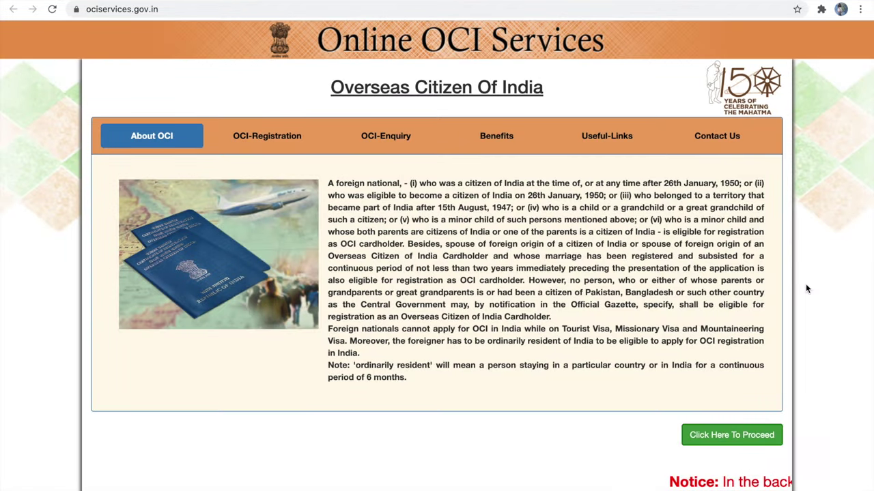
{"action": "left_click", "coordinate": [712, 437]}
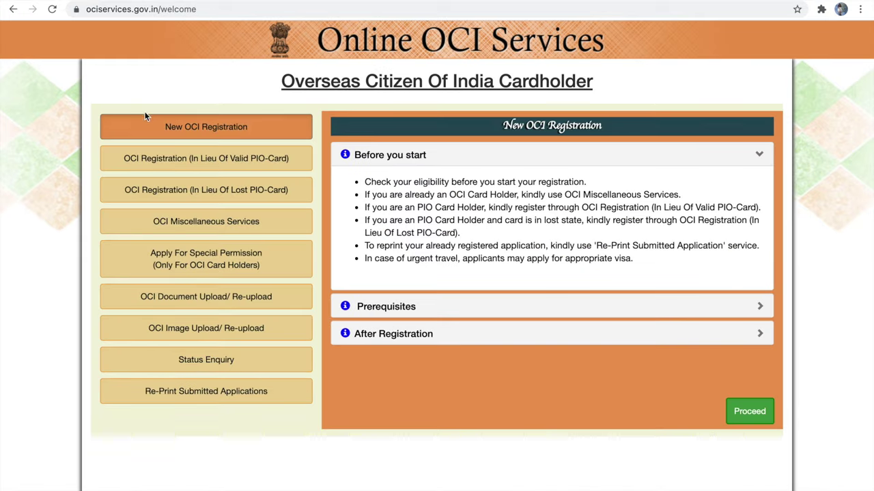
{"action": "left_click", "coordinate": [211, 135]}
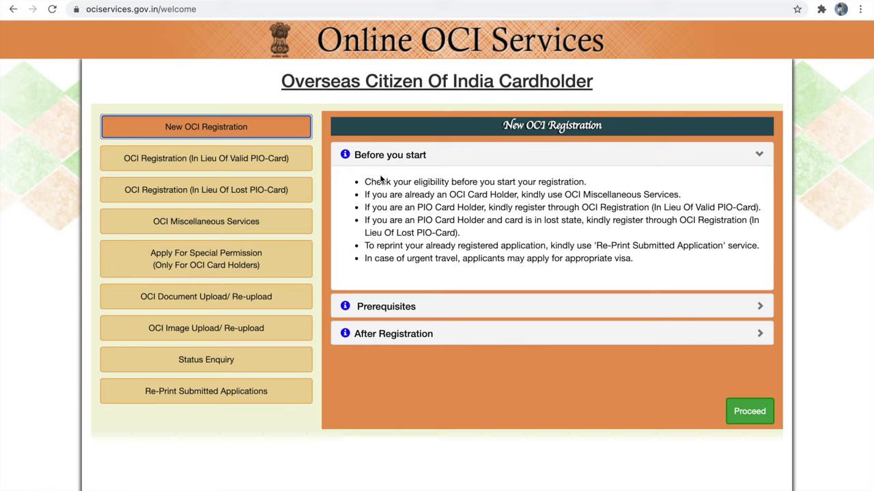
{"action": "left_click_drag", "start_coordinate": [363, 181], "coordinate": [620, 263]}
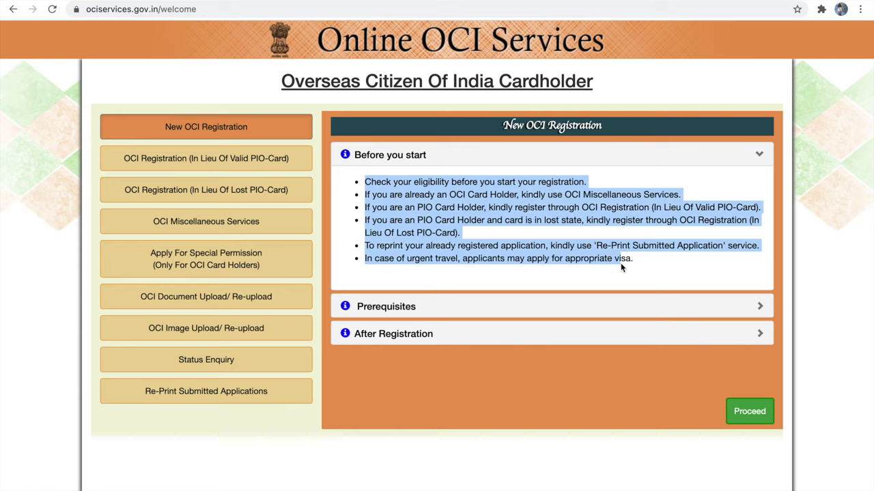
Step: Proceed past the guidance, mark the application-form instructions as read, and accept them
{"action": "left_click", "coordinate": [749, 414]}
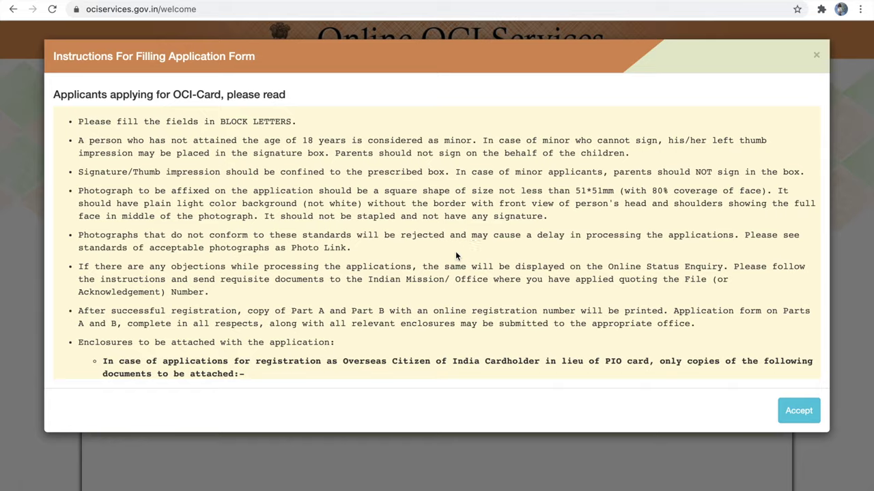
{"action": "scroll", "coordinate": [444, 261], "scroll_direction": "down", "scroll_amount": 10}
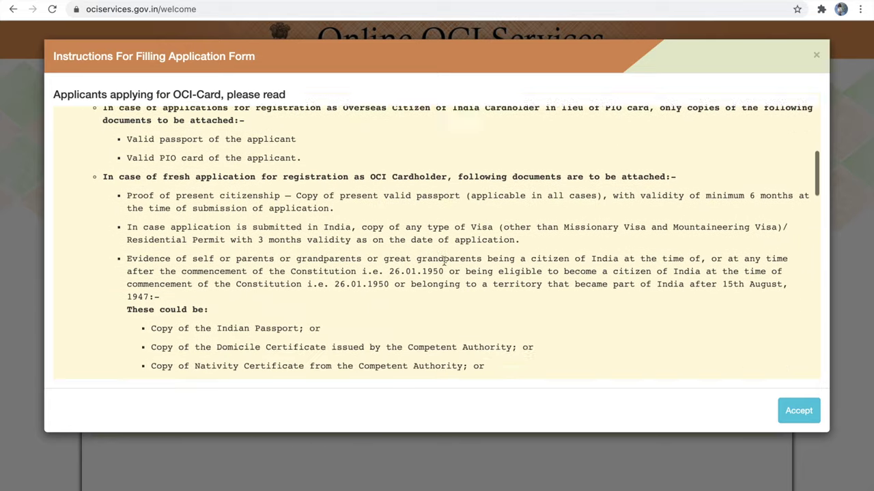
{"action": "scroll", "coordinate": [444, 262], "scroll_direction": "down", "scroll_amount": 15}
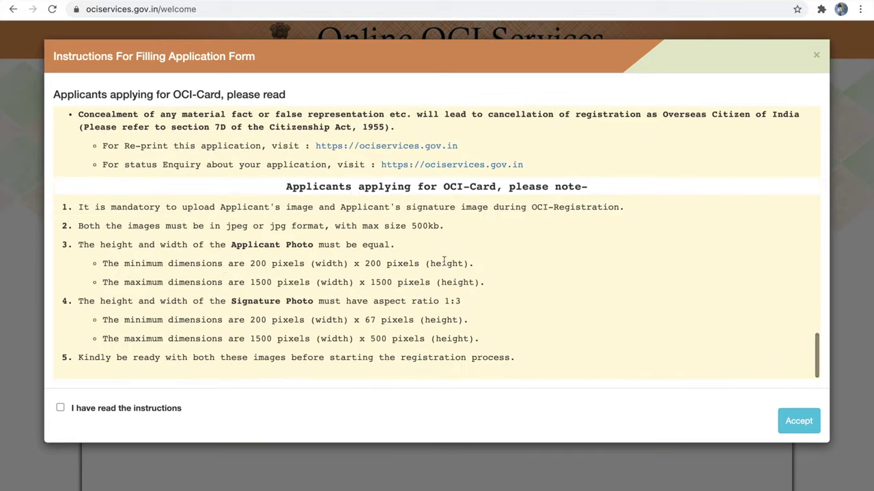
{"action": "left_click", "coordinate": [61, 409]}
{"action": "left_click", "coordinate": [795, 421]}
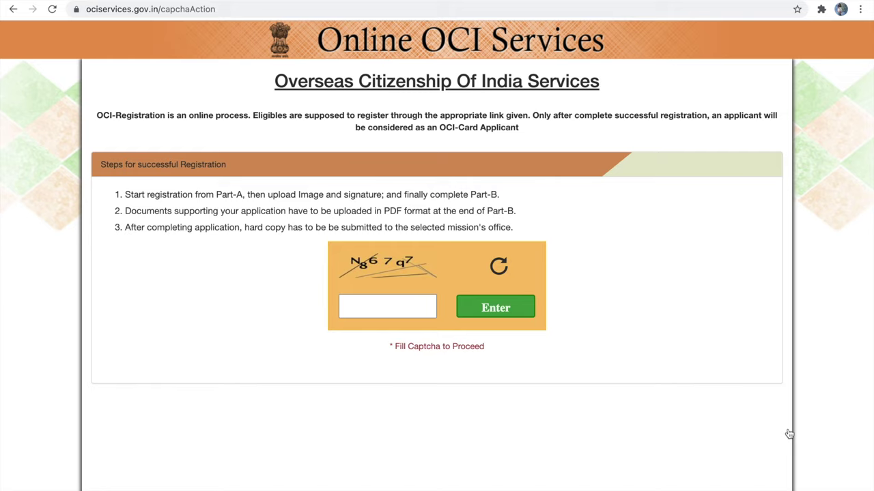
Step: Enter the displayed captcha characters, correct the typo, and submit the captcha
{"action": "left_click", "coordinate": [409, 310]}
{"action": "type", "text": "N8"}
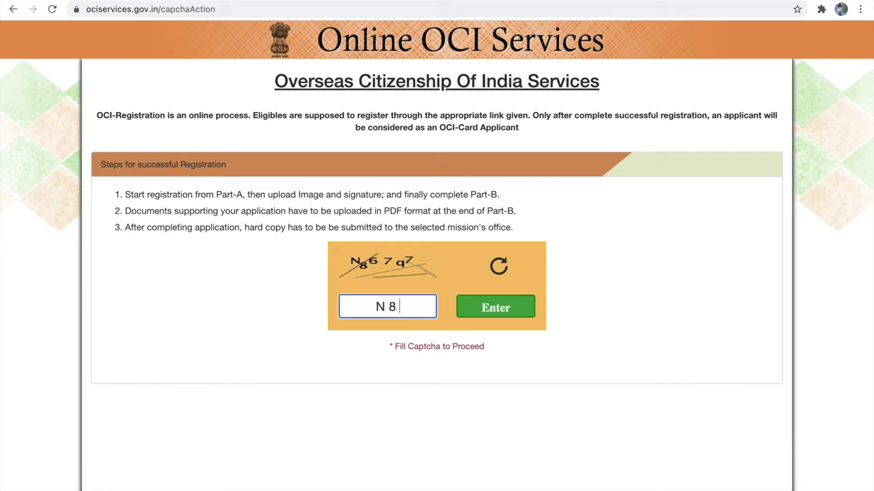
{"action": "type", "text": "67q&"}
{"action": "key", "text": "BackSpace"}
{"action": "type", "text": "7"}
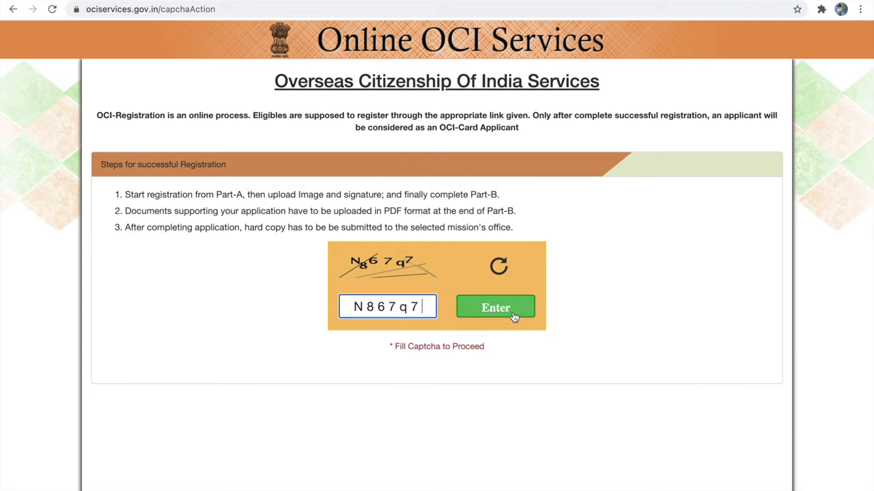
{"action": "left_click", "coordinate": [512, 310]}
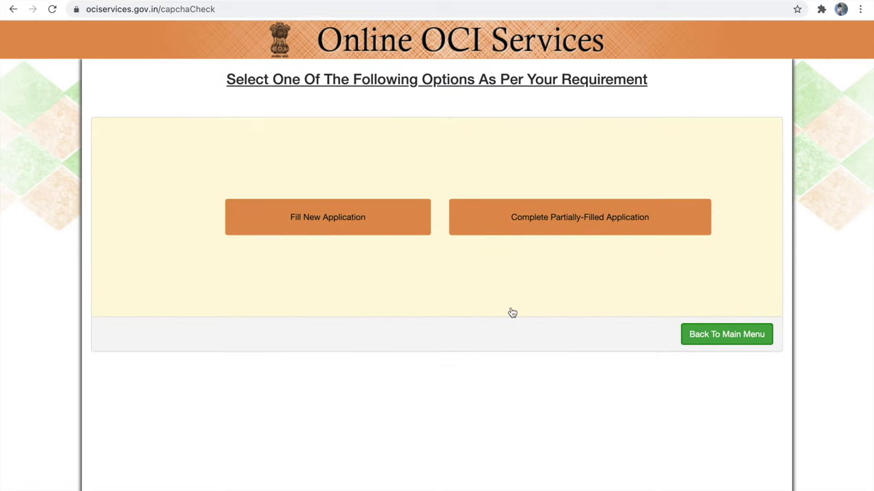
Step: Start a new application with place of submission USA and mission WASHINGTON DC
{"action": "left_click", "coordinate": [314, 225]}
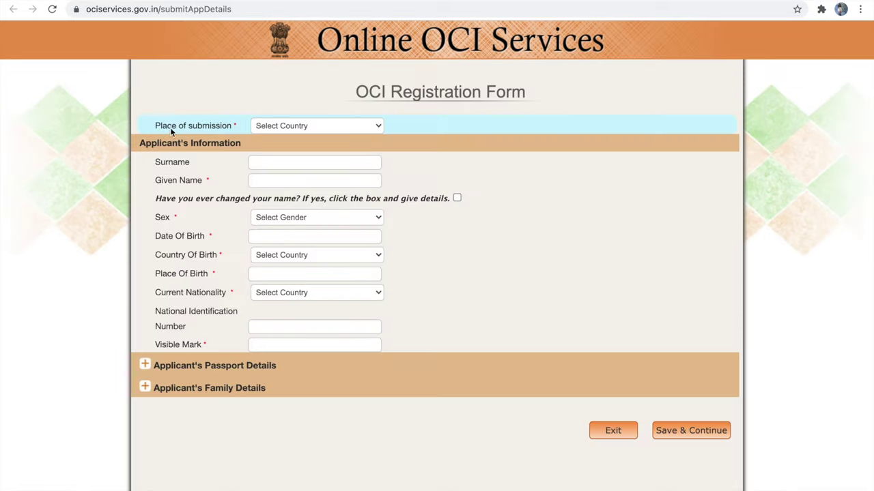
{"action": "left_click", "coordinate": [287, 127]}
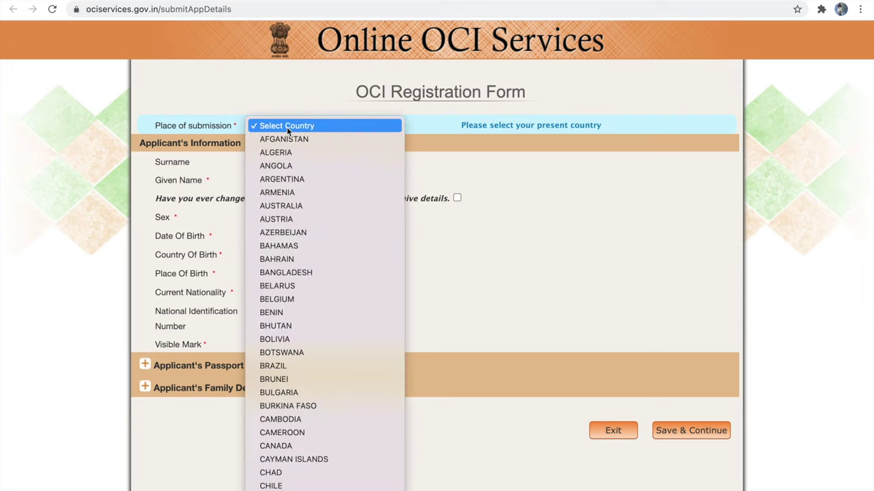
{"action": "scroll", "coordinate": [343, 352], "scroll_direction": "down", "scroll_amount": 15}
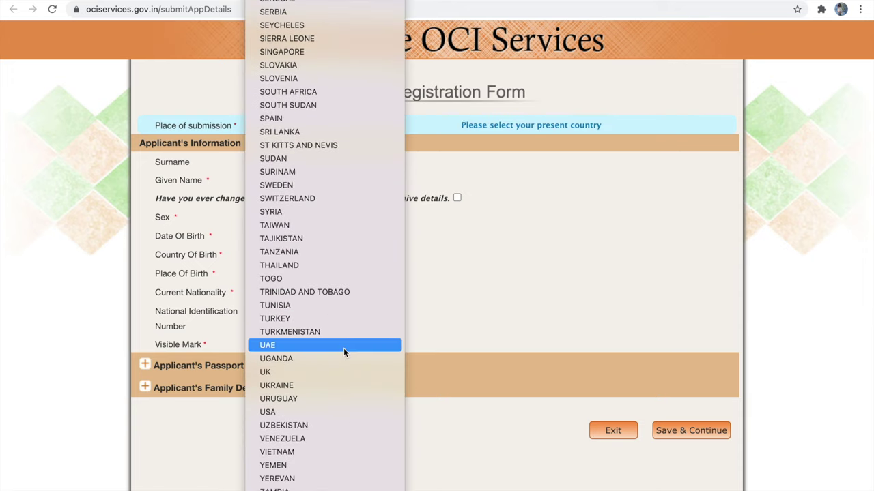
{"action": "left_click", "coordinate": [325, 413]}
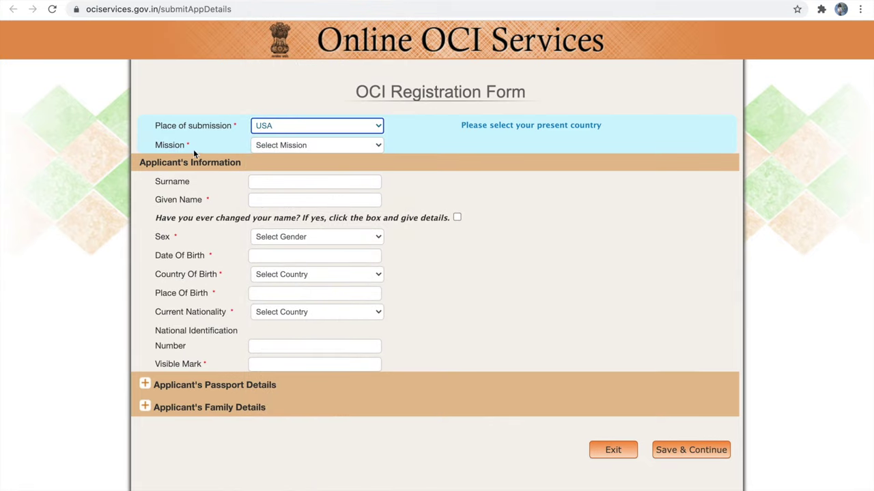
{"action": "left_click", "coordinate": [268, 150]}
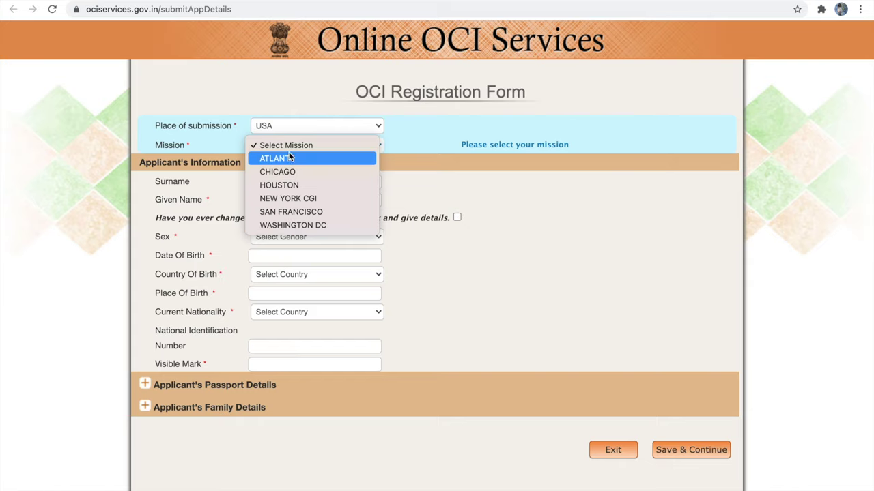
{"action": "left_click", "coordinate": [301, 226]}
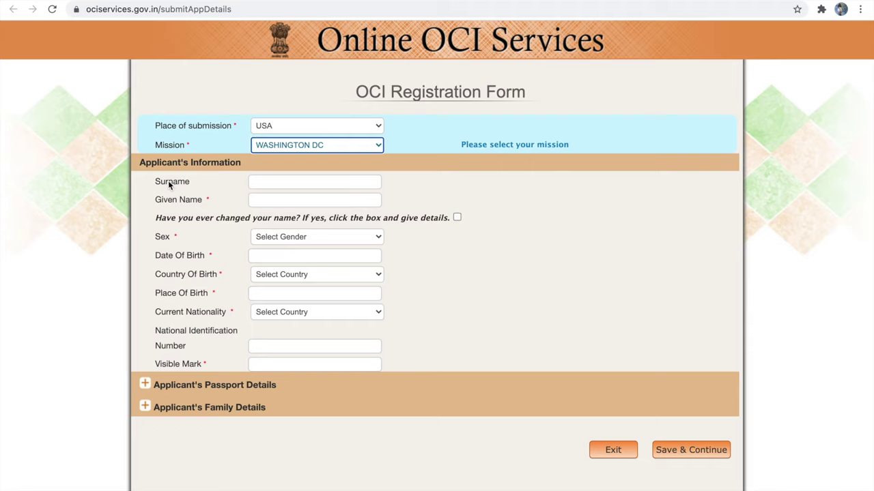
Step: Enter the applicant's surname and given name and set sex to FEMALE
{"action": "left_click_drag", "start_coordinate": [140, 164], "coordinate": [238, 166]}
{"action": "left_click", "coordinate": [297, 182]}
{"action": "type", "text": "BBB"}
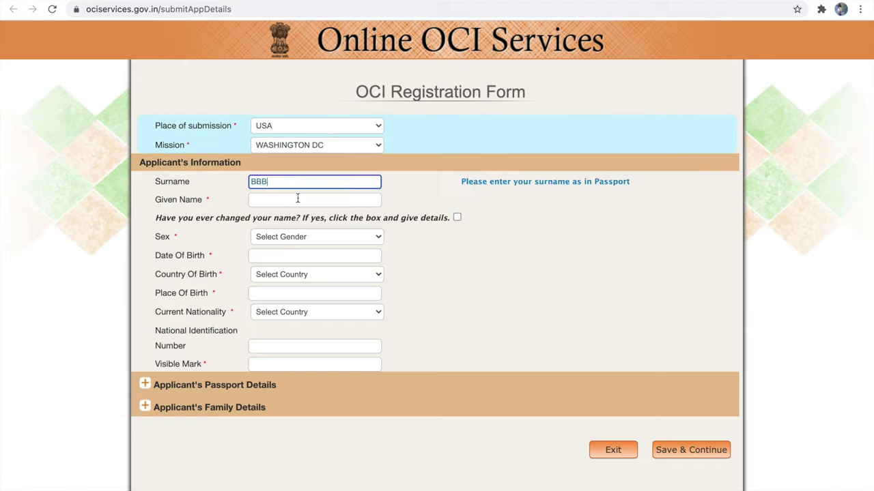
{"action": "left_click", "coordinate": [296, 198]}
{"action": "type", "text": "AAAA"}
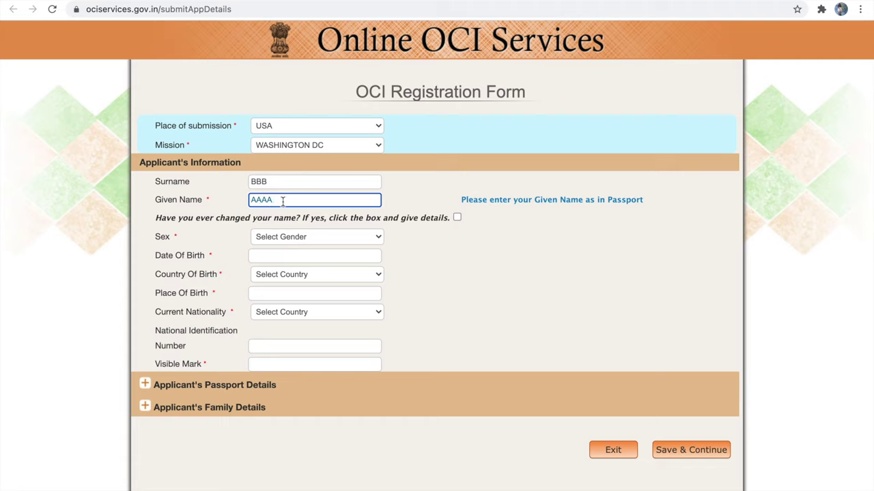
{"action": "left_click_drag", "start_coordinate": [154, 181], "coordinate": [209, 203]}
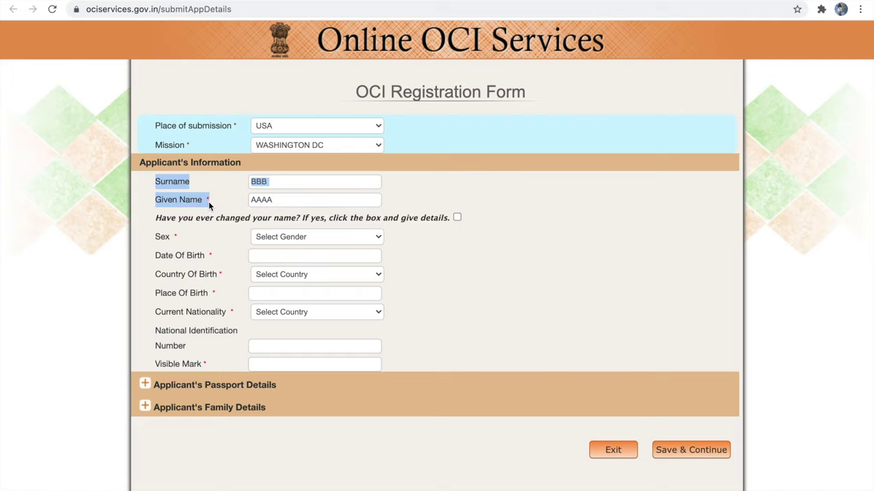
{"action": "left_click", "coordinate": [296, 237]}
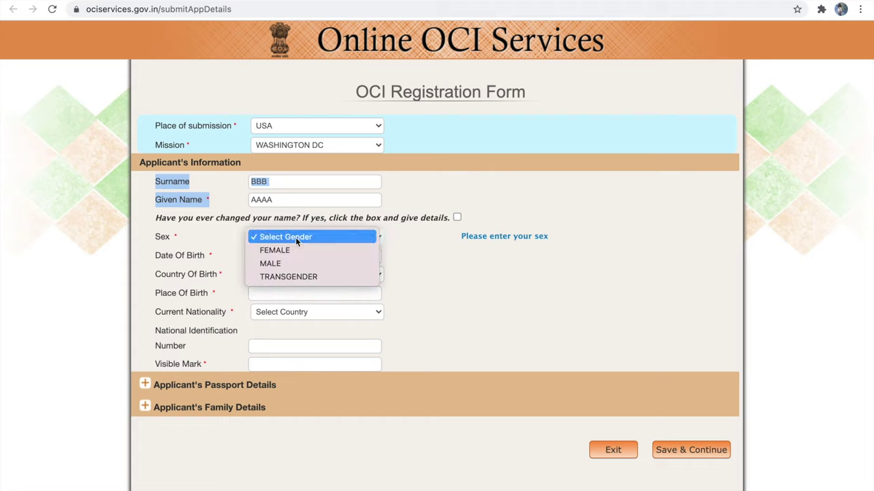
{"action": "left_click", "coordinate": [297, 251]}
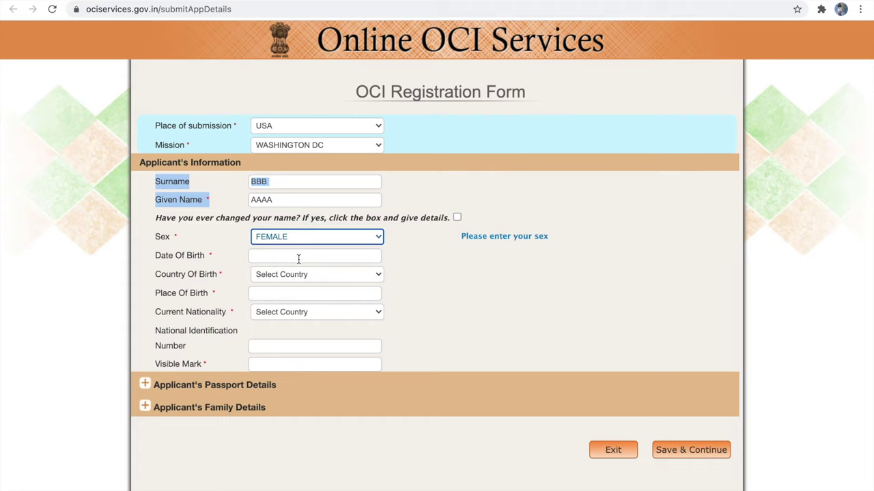
{"action": "left_click", "coordinate": [299, 257]}
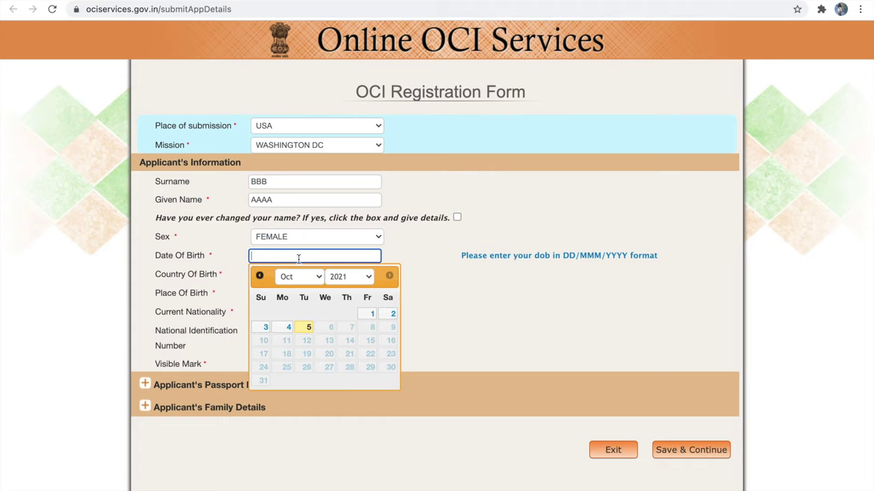
{"action": "left_click", "coordinate": [260, 277]}
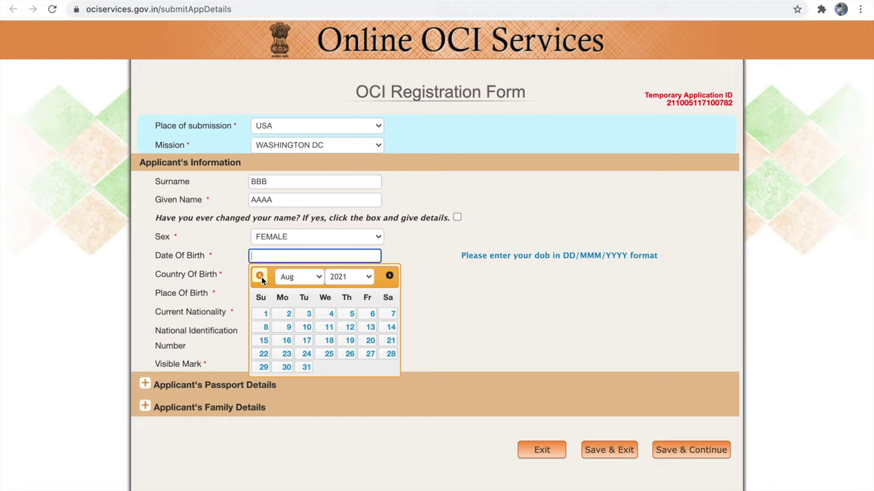
{"action": "left_click", "coordinate": [328, 328]}
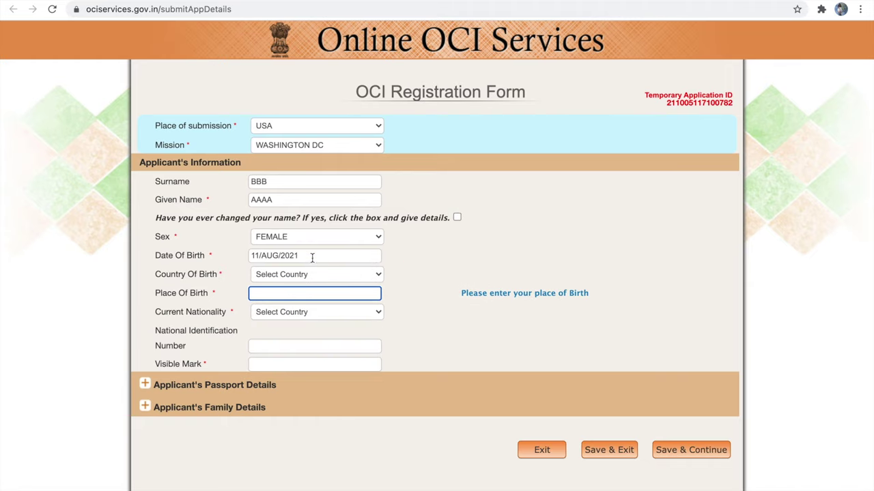
{"action": "left_click", "coordinate": [312, 257]}
{"action": "key", "text": "BackSpace"}
{"action": "key", "text": "BackSpace"}
{"action": "key", "text": "BackSpace"}
{"action": "key", "text": "BackSpace"}
{"action": "type", "text": "1990"}
{"action": "left_click", "coordinate": [345, 296]}
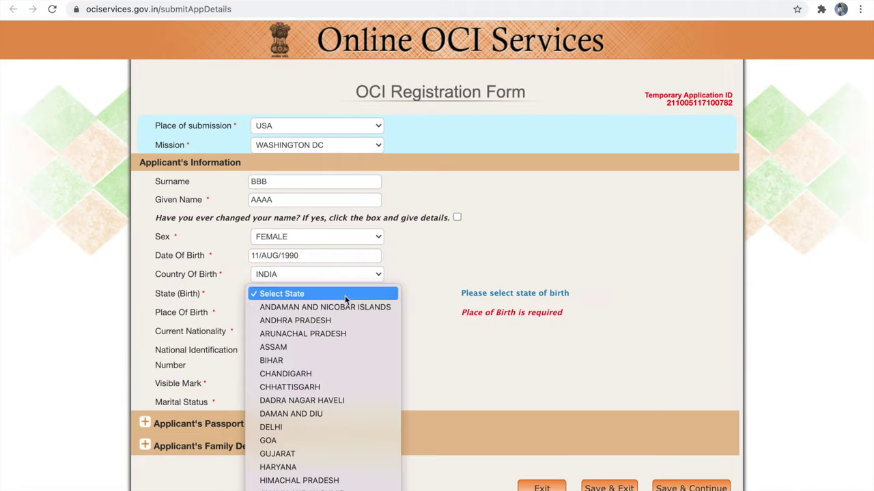
{"action": "type", "text": "B"}
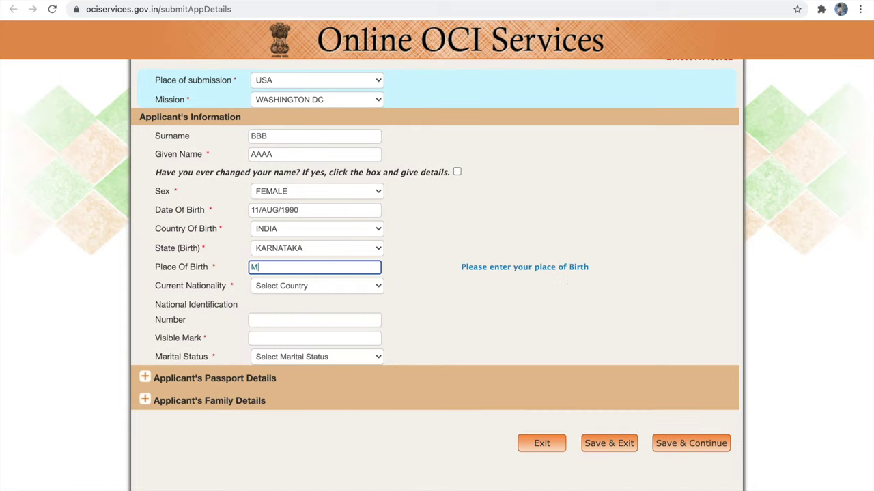
{"action": "key", "text": "BackSpace"}
{"action": "type", "text": "BANGLORE"}
Step: Set nationality UNITED STATES, enter the national ID, visible mark NA, and marital status MARRIED
{"action": "left_click", "coordinate": [365, 289]}
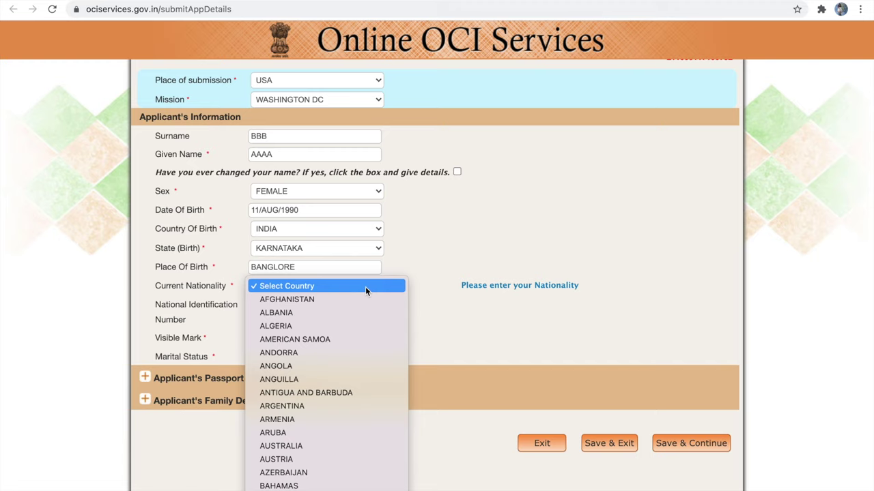
{"action": "type", "text": "usa"}
{"action": "scroll", "coordinate": [365, 292], "scroll_direction": "down", "scroll_amount": 3}
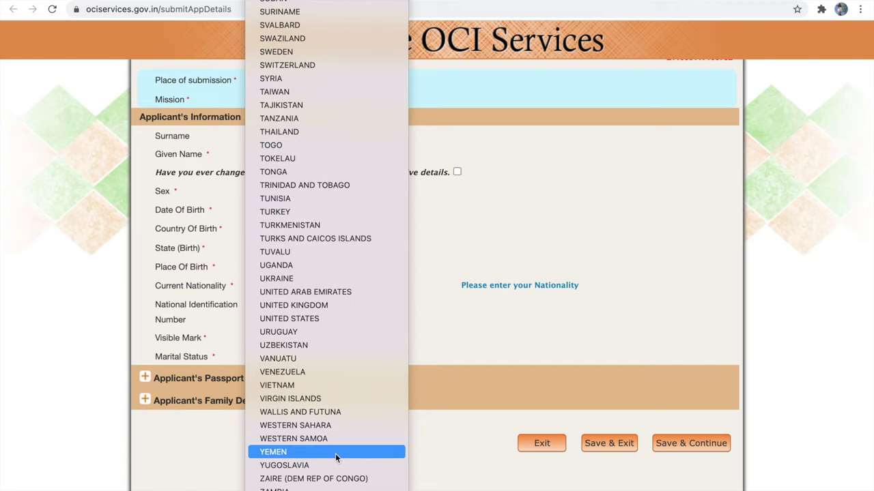
{"action": "left_click", "coordinate": [161, 310]}
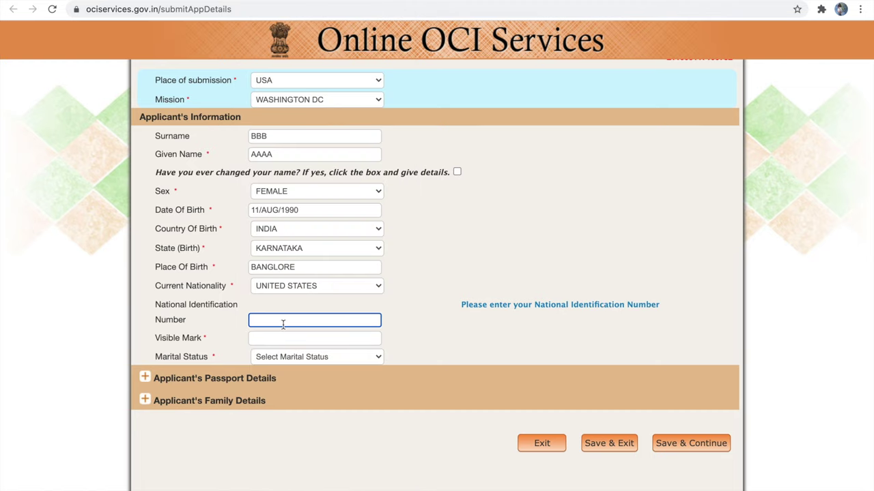
{"action": "type", "text": "0987654321"}
{"action": "left_click", "coordinate": [364, 344]}
{"action": "type", "text": "NA"}
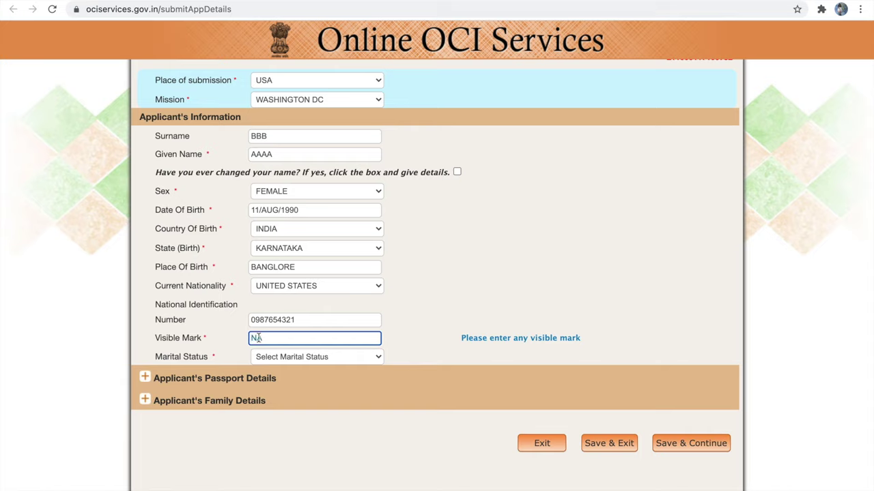
{"action": "left_click", "coordinate": [334, 360]}
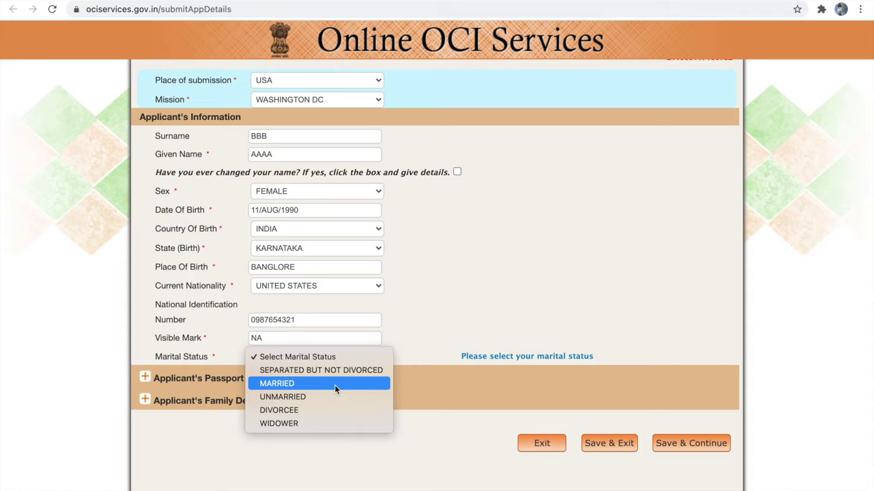
{"action": "left_click", "coordinate": [334, 385]}
{"action": "scroll", "coordinate": [335, 341], "scroll_direction": "down", "scroll_amount": 2}
Step: Enter the passport number, issue date 02/AUG/2021, expiry 01/APR/2030 and place of issue USA
{"action": "left_click", "coordinate": [261, 291]}
{"action": "type", "text": "12"}
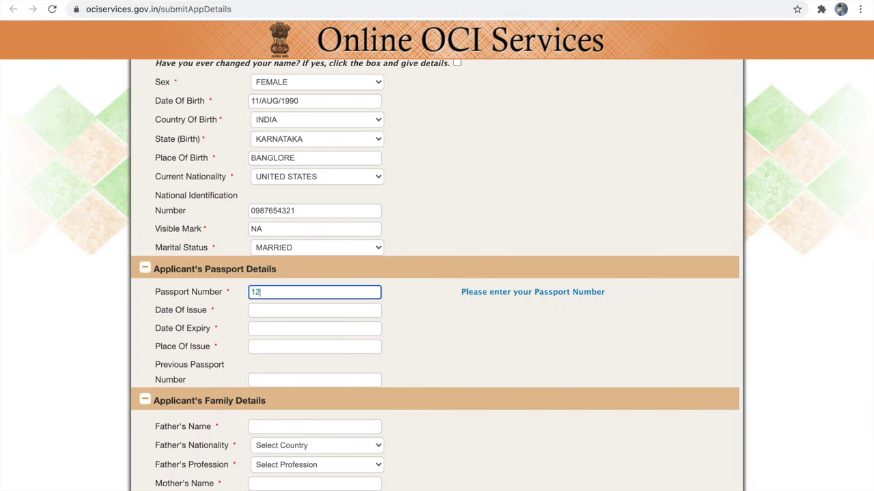
{"action": "type", "text": "34"}
{"action": "double_click", "coordinate": [283, 296]}
{"action": "type", "text": "12345"}
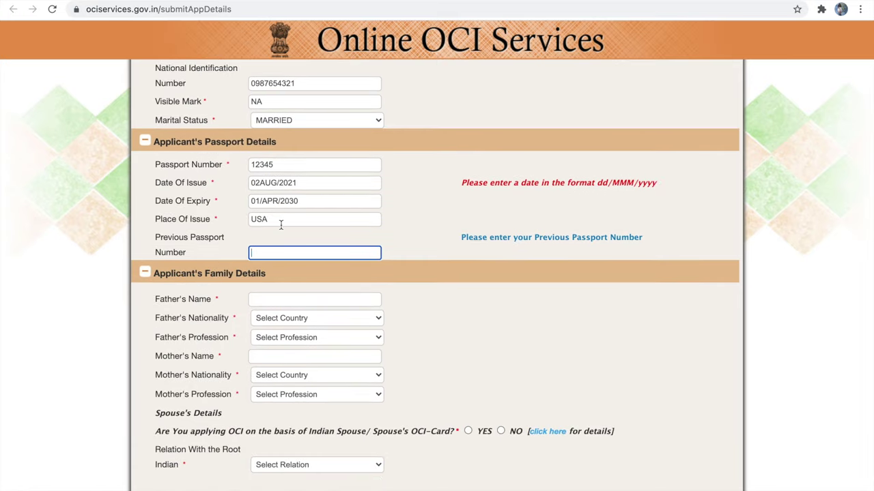
{"action": "left_click_drag", "start_coordinate": [156, 239], "coordinate": [200, 256]}
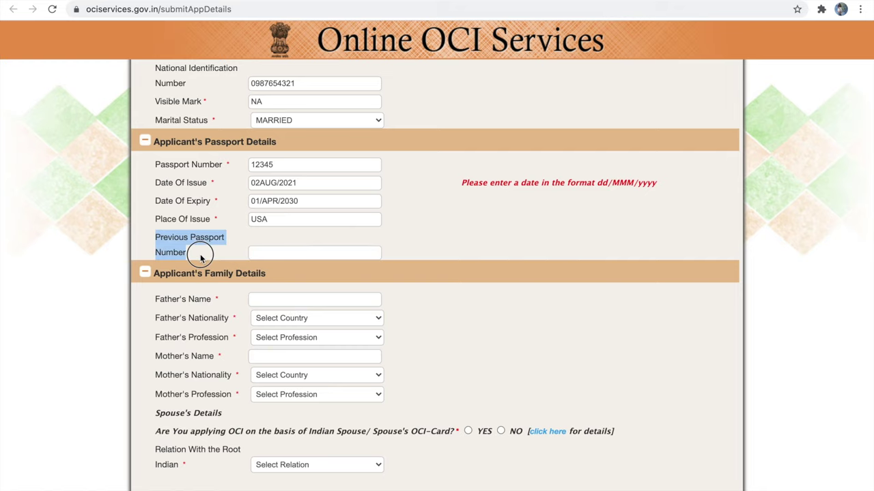
{"action": "left_click", "coordinate": [276, 254]}
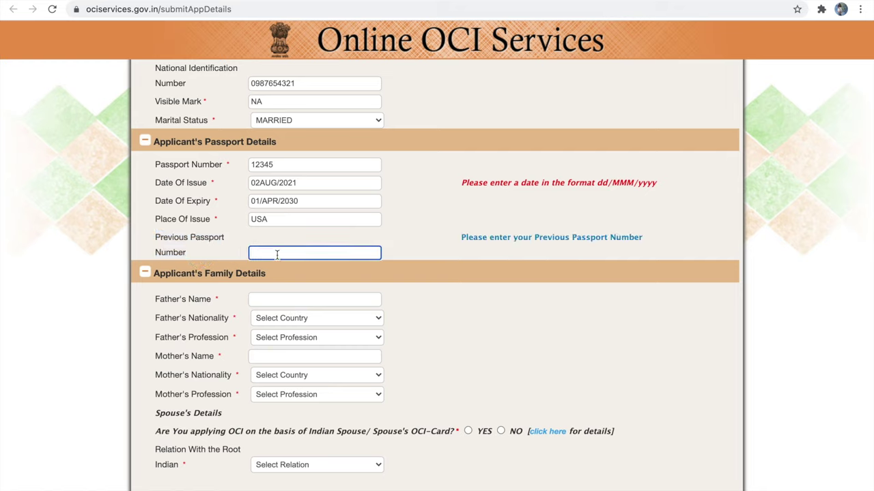
{"action": "left_click_drag", "start_coordinate": [156, 239], "coordinate": [246, 255]}
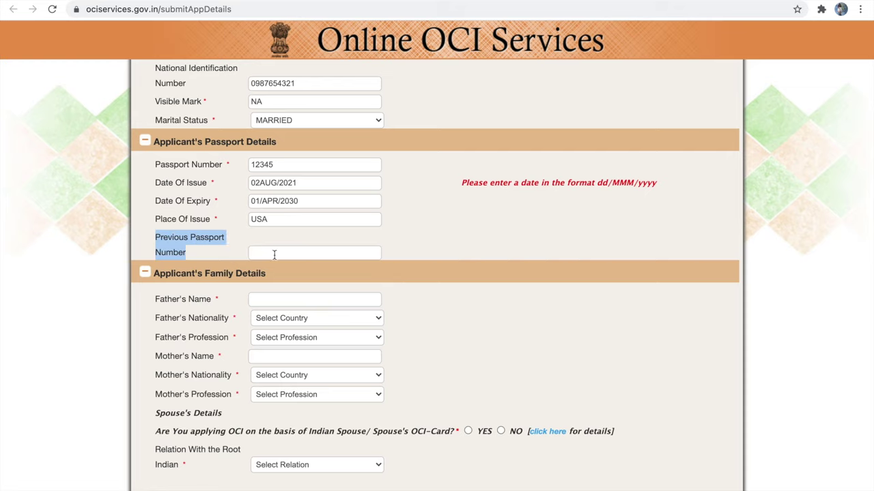
{"action": "left_click", "coordinate": [273, 254]}
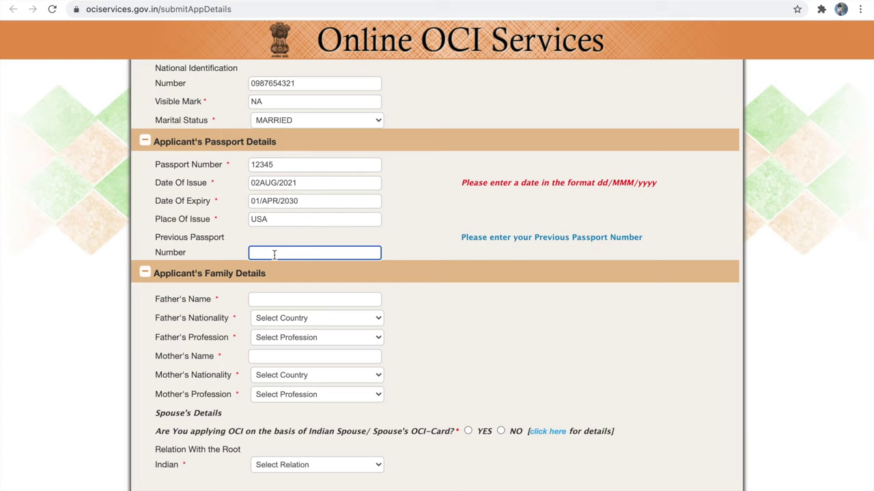
{"action": "scroll", "coordinate": [175, 191], "scroll_direction": "down", "scroll_amount": 2}
{"action": "left_click_drag", "start_coordinate": [164, 177], "coordinate": [291, 189]}
{"action": "left_click", "coordinate": [291, 191]}
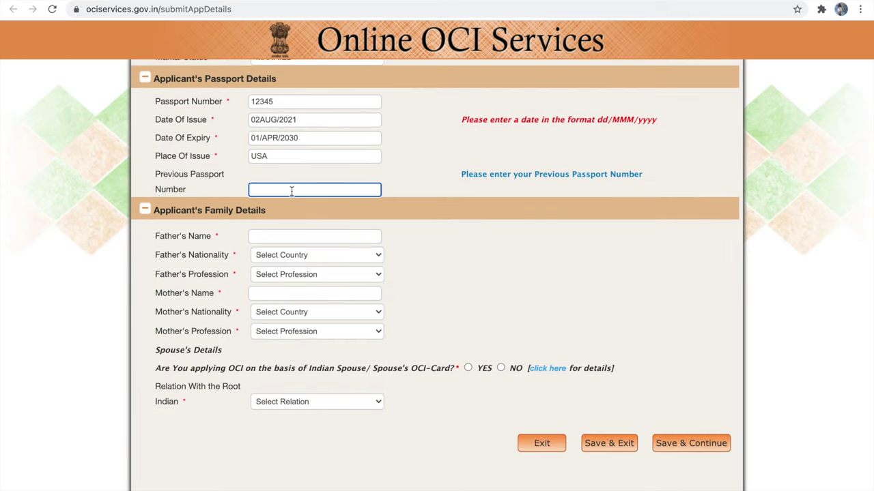
{"action": "left_click_drag", "start_coordinate": [153, 213], "coordinate": [279, 215]}
{"action": "left_click", "coordinate": [282, 236]}
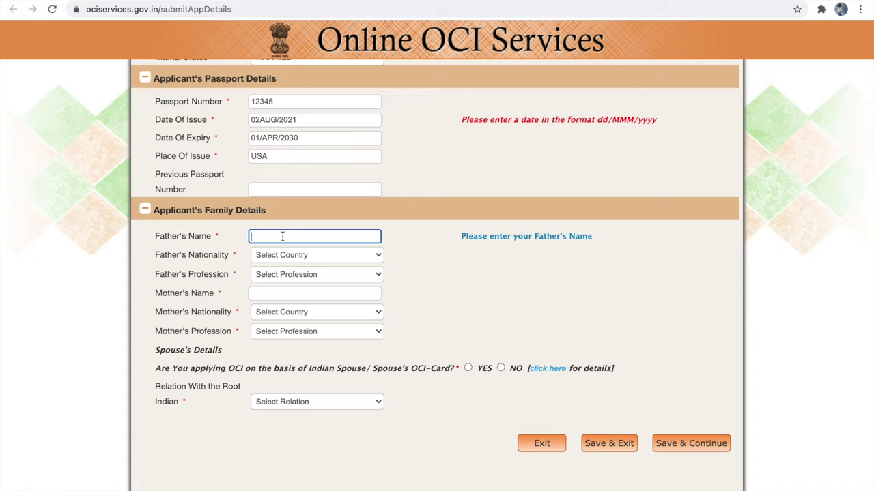
Step: Enter the father's name and answer No to applying via an Indian spouse
{"action": "type", "text": "CCC DDD"}
{"action": "key", "text": "Tab"}
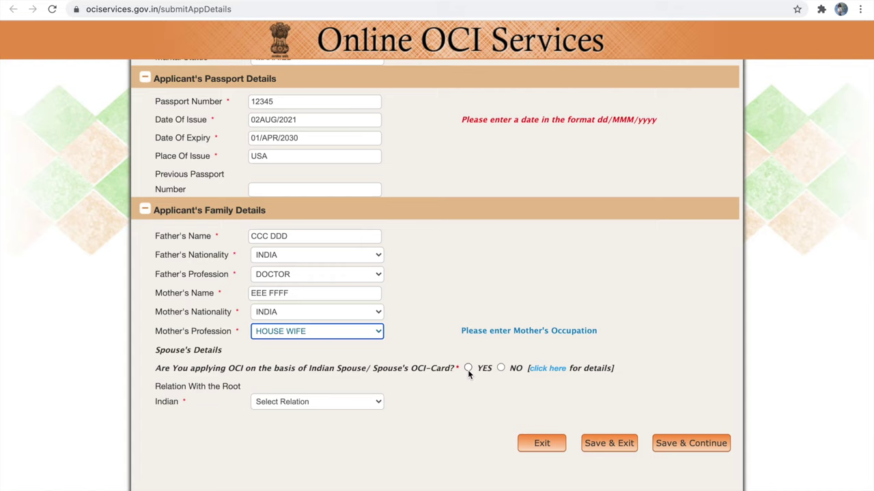
{"action": "left_click", "coordinate": [500, 367]}
{"action": "scroll", "coordinate": [156, 176], "scroll_direction": "down", "scroll_amount": 2}
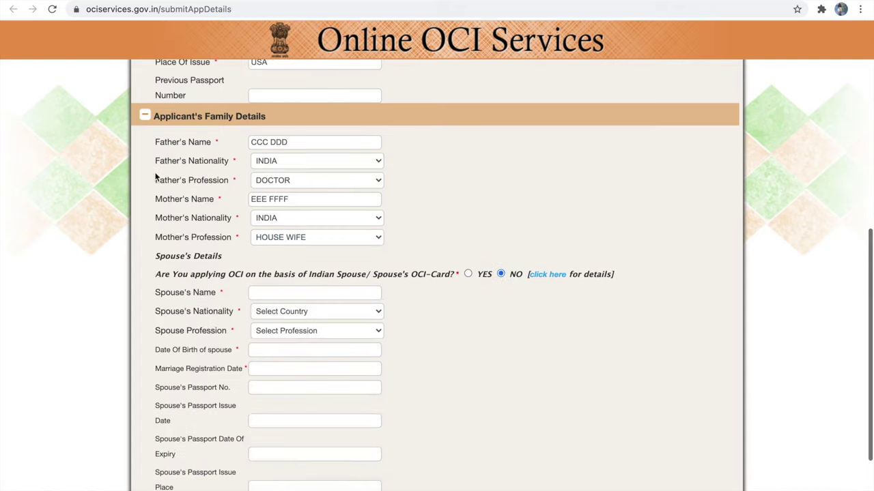
{"action": "scroll", "coordinate": [155, 176], "scroll_direction": "up", "scroll_amount": 3}
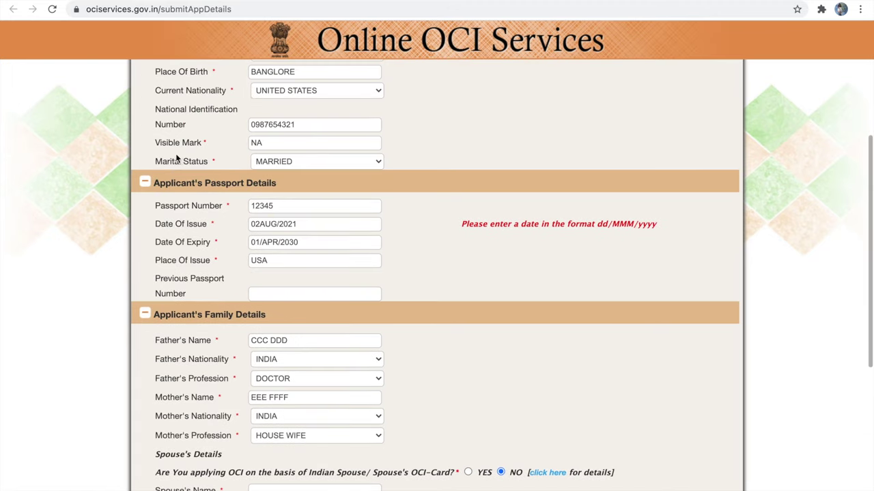
{"action": "scroll", "coordinate": [240, 362], "scroll_direction": "down", "scroll_amount": 3}
{"action": "left_click_drag", "start_coordinate": [149, 311], "coordinate": [234, 386]}
{"action": "scroll", "coordinate": [234, 386], "scroll_direction": "down", "scroll_amount": 2}
{"action": "left_click_drag", "start_coordinate": [155, 249], "coordinate": [244, 254]}
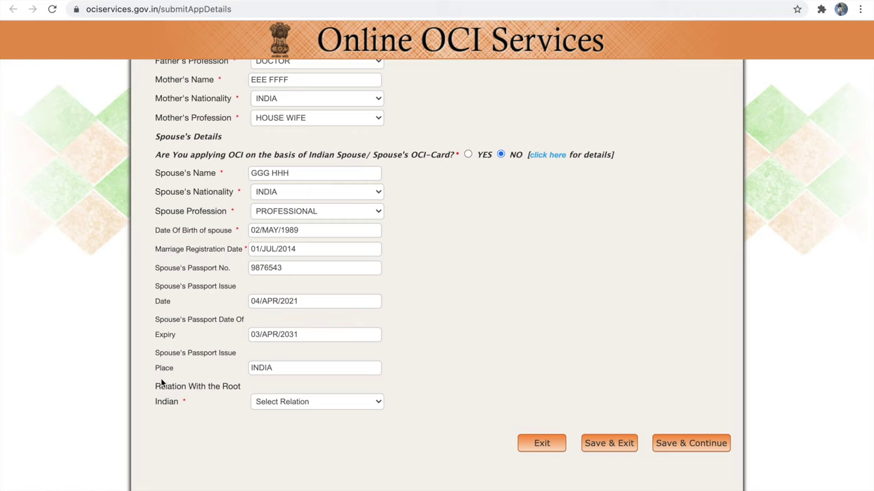
{"action": "left_click", "coordinate": [157, 390]}
{"action": "left_click_drag", "start_coordinate": [157, 391], "coordinate": [290, 402]}
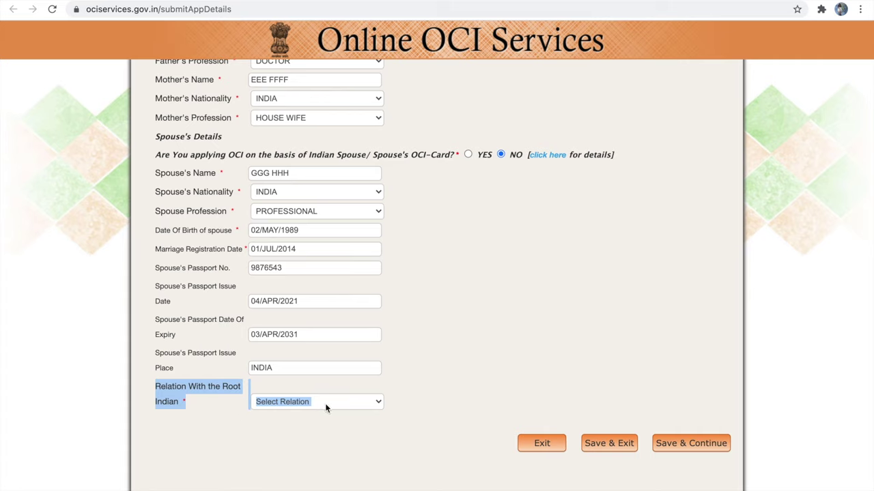
Step: Set relation with the root Indian to FATHER and save page one
{"action": "left_click", "coordinate": [325, 403]}
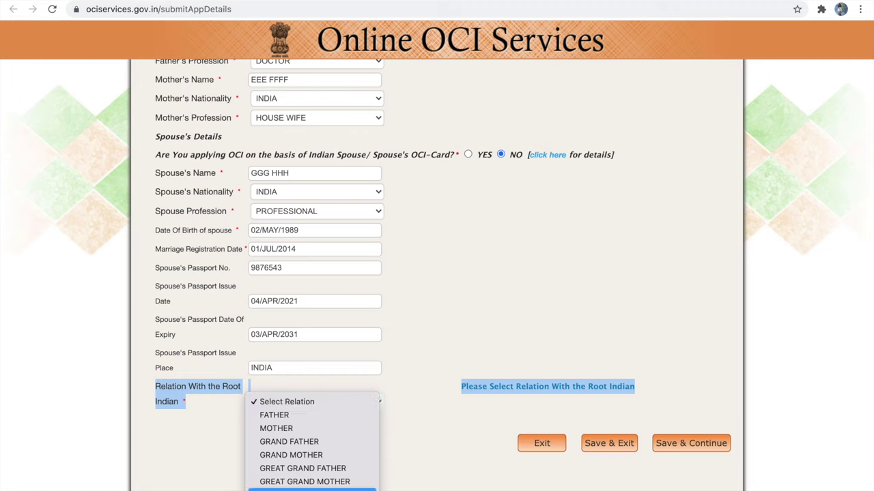
{"action": "left_click", "coordinate": [350, 414]}
{"action": "scroll", "coordinate": [546, 382], "scroll_direction": "up", "scroll_amount": 10}
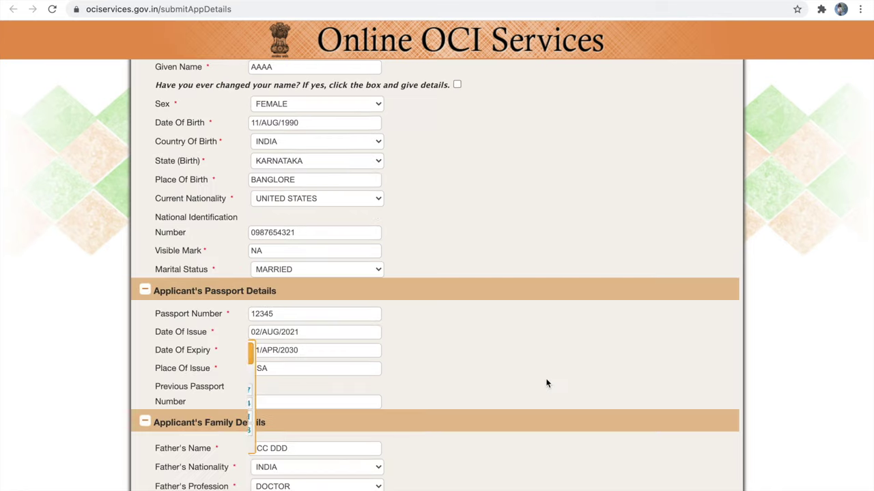
{"action": "scroll", "coordinate": [546, 383], "scroll_direction": "down", "scroll_amount": 10}
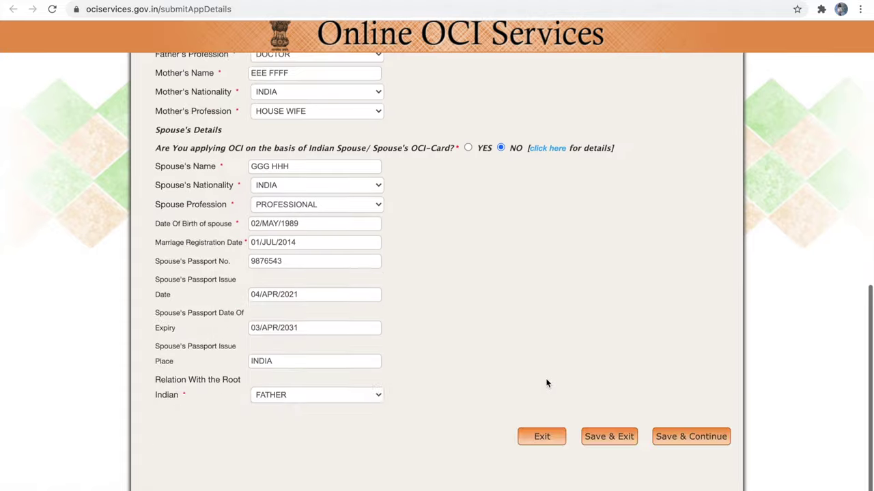
{"action": "left_click", "coordinate": [680, 444]}
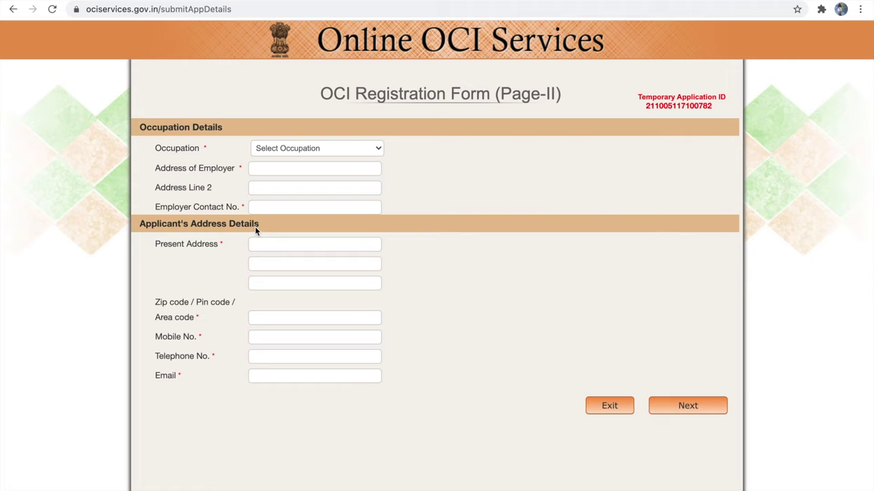
Step: Set occupation to PROFESSIONAL and enter the employer's address and contact number
{"action": "left_click_drag", "start_coordinate": [640, 97], "coordinate": [725, 121]}
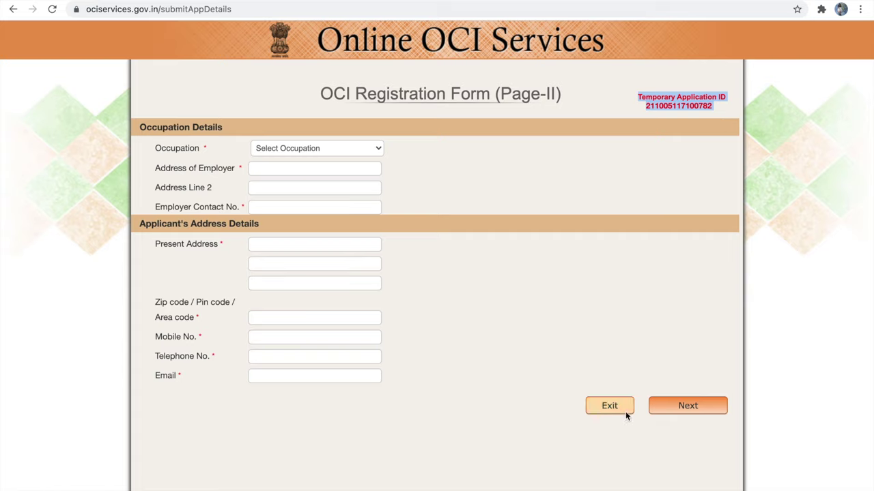
{"action": "left_click", "coordinate": [643, 100]}
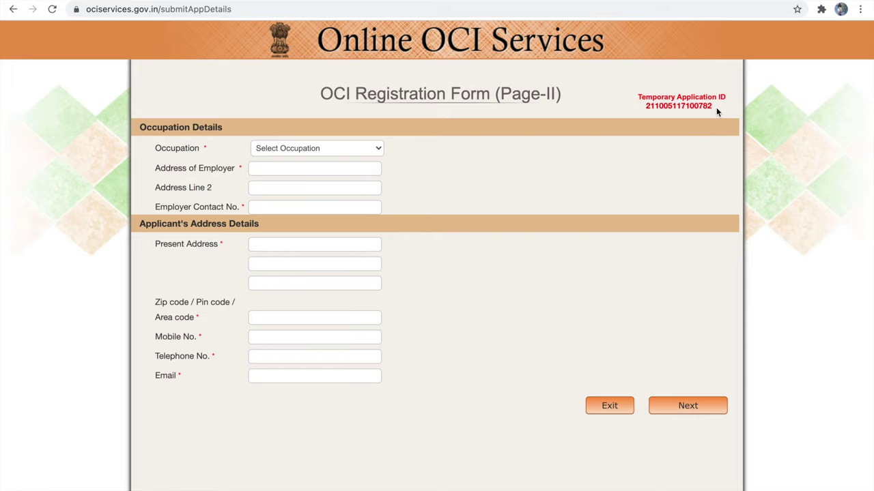
{"action": "left_click", "coordinate": [320, 149]}
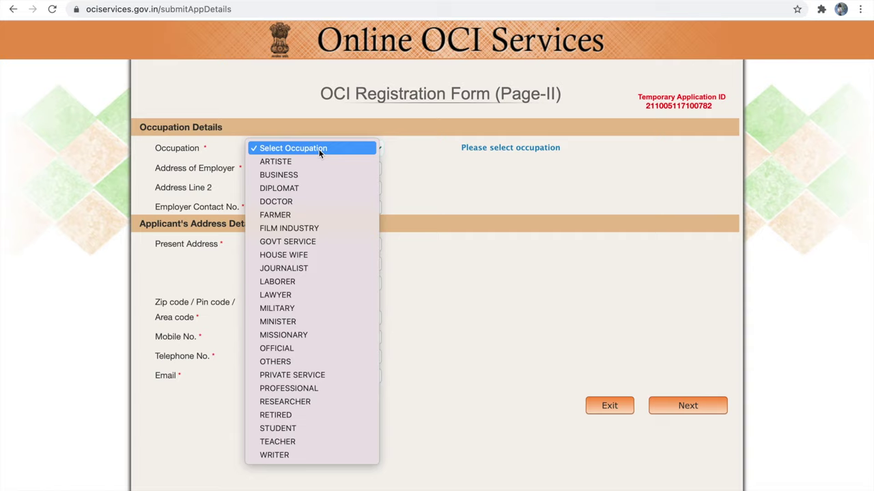
{"action": "left_click", "coordinate": [288, 388]}
{"action": "left_click", "coordinate": [298, 174]}
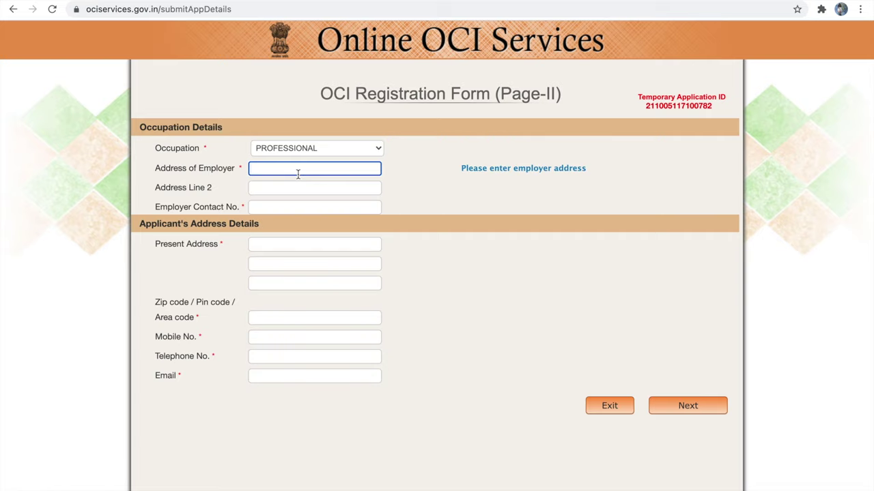
{"action": "type", "text": "12, ADRED AN"}
{"action": "left_click", "coordinate": [277, 209]}
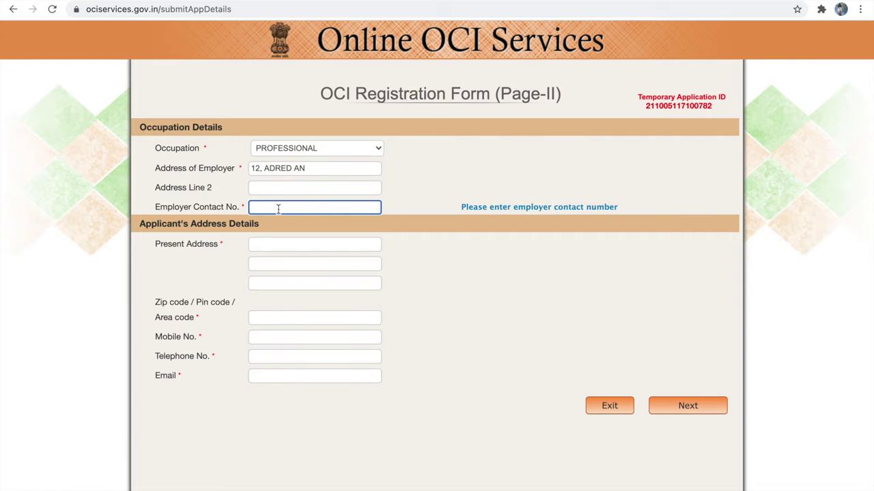
Step: Enter the applicant's present address, zip code, mobile and telephone numbers, and e-mail
{"action": "left_click", "coordinate": [267, 244]}
{"action": "scroll", "coordinate": [266, 246], "scroll_direction": "down", "scroll_amount": 1}
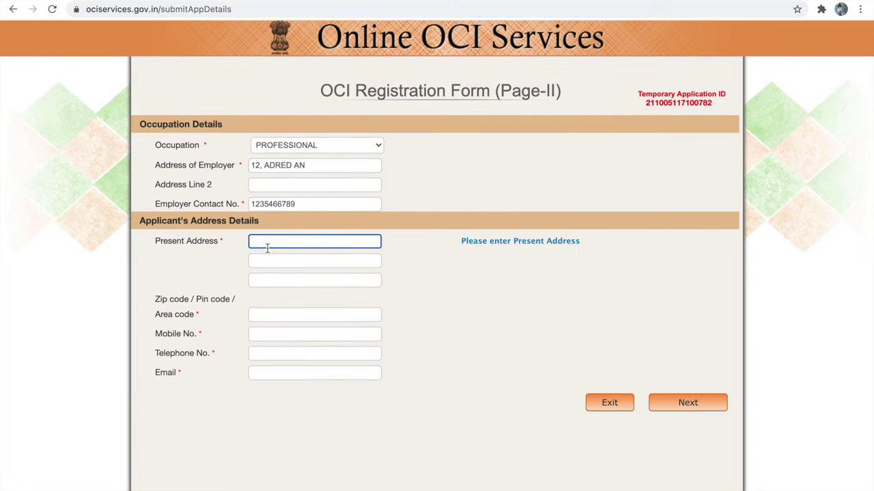
{"action": "scroll", "coordinate": [267, 248], "scroll_direction": "up", "scroll_amount": 1}
{"action": "key", "text": "Tab"}
{"action": "key", "text": "Tab"}
{"action": "key", "text": "Tab"}
{"action": "type", "text": "23287"}
{"action": "key", "text": "Tab"}
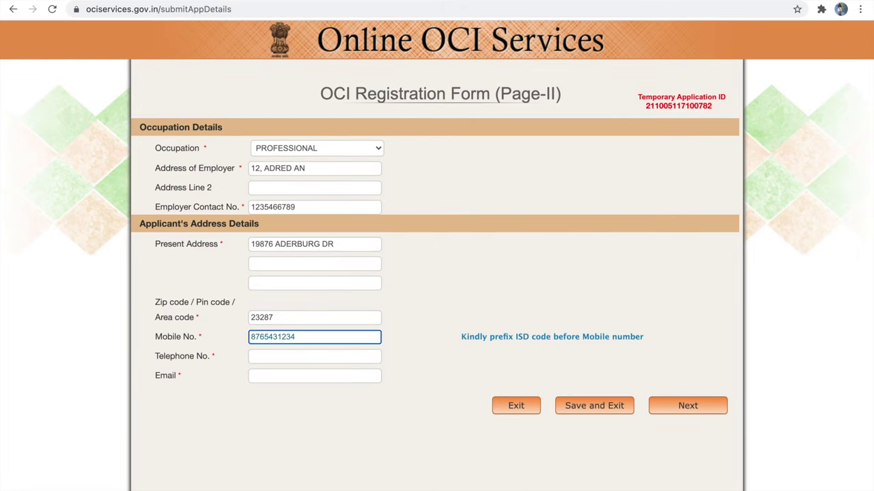
{"action": "key", "text": "Tab"}
{"action": "left_click", "coordinate": [277, 379]}
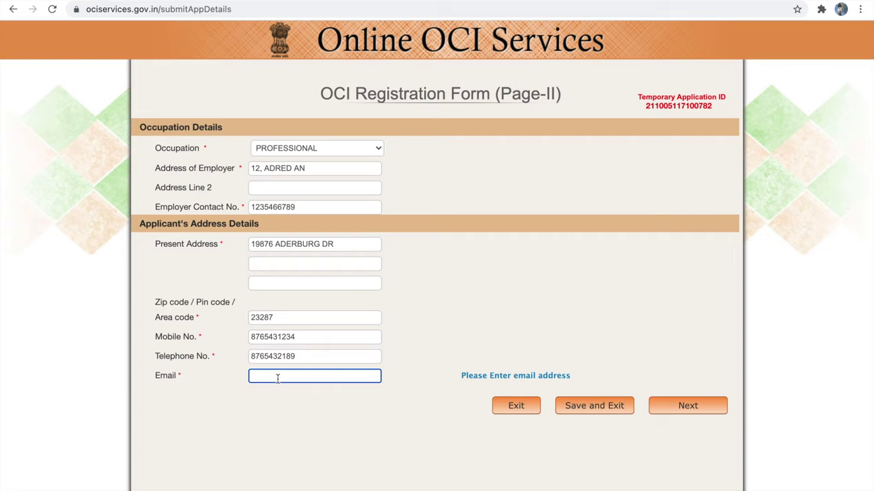
Step: Review the entered details on the Verify Information page and submit the Part-A application
{"action": "left_click", "coordinate": [681, 406]}
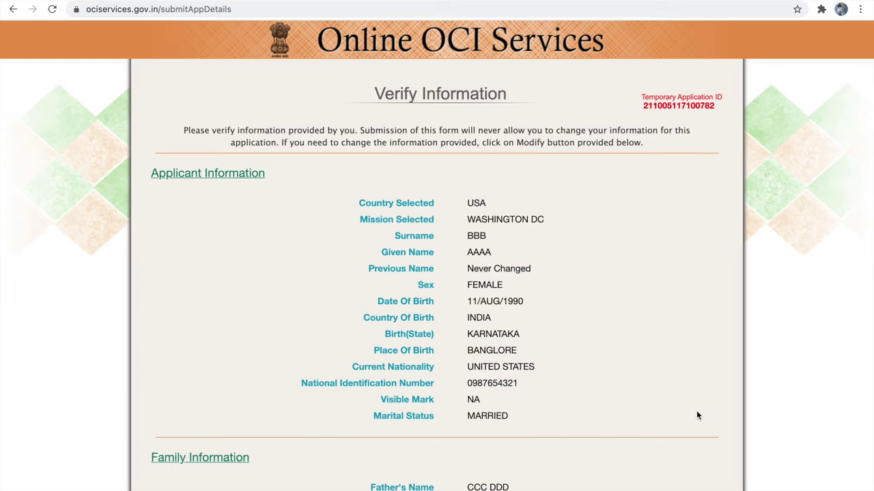
{"action": "scroll", "coordinate": [697, 415], "scroll_direction": "down", "scroll_amount": 10}
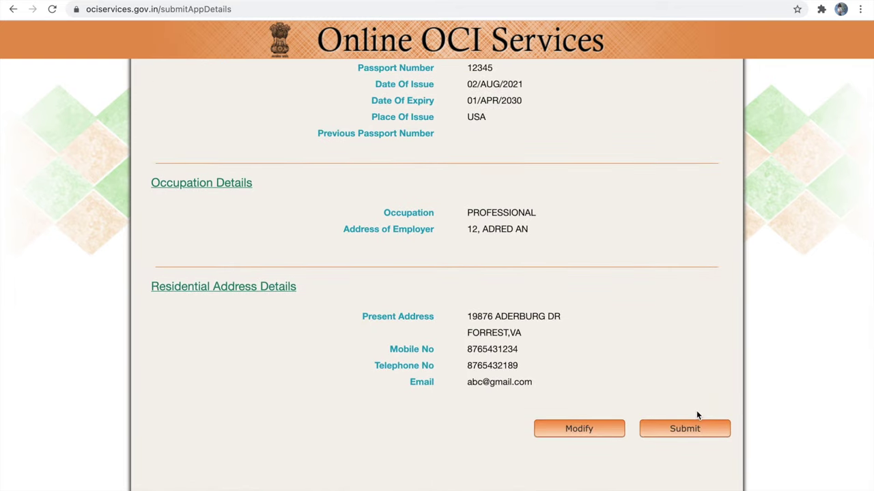
{"action": "scroll", "coordinate": [698, 415], "scroll_direction": "up", "scroll_amount": 5}
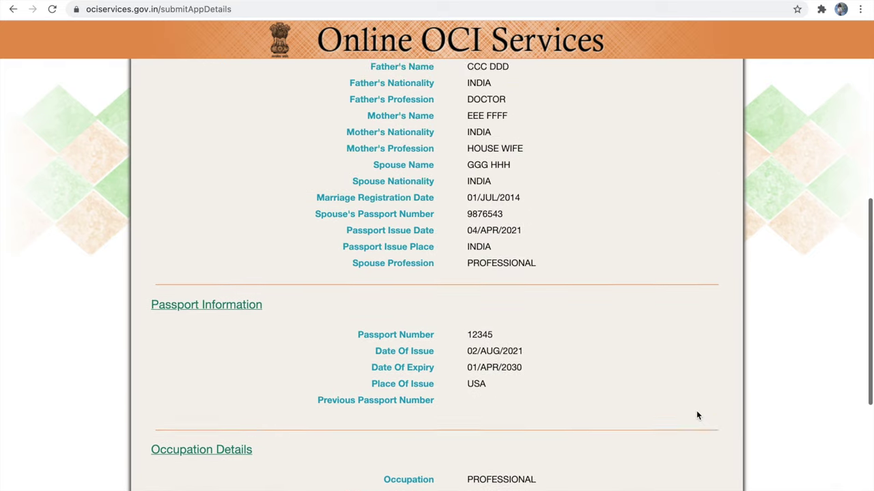
{"action": "scroll", "coordinate": [698, 415], "scroll_direction": "down", "scroll_amount": 5}
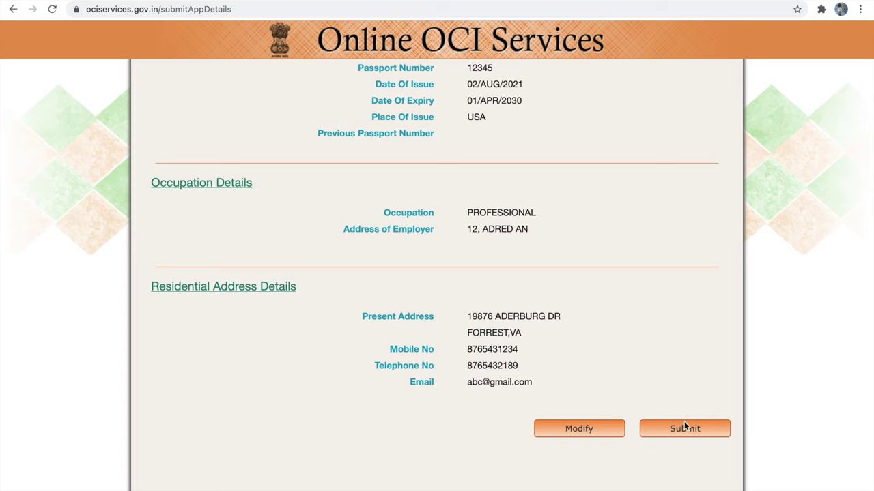
{"action": "left_click", "coordinate": [688, 430]}
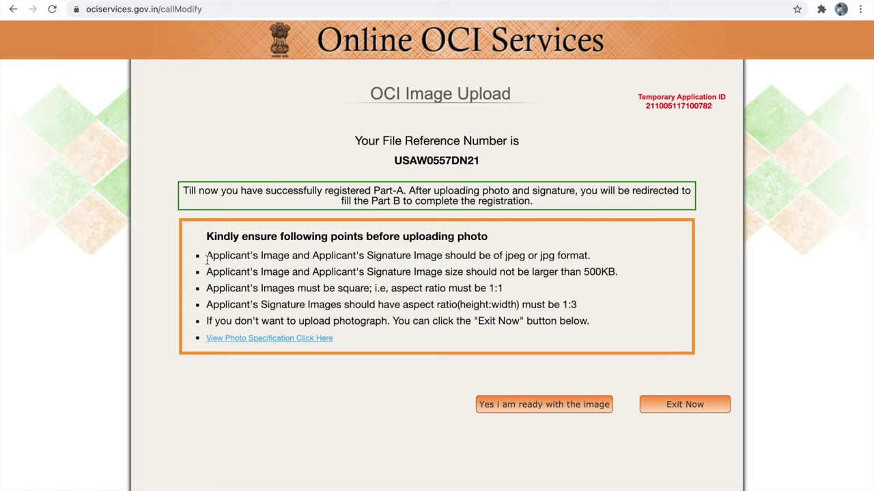
Step: Go over the upload rules: 1:1 photo, 1:3 signature, jpeg/jpg format, 500KB limit
{"action": "left_click_drag", "start_coordinate": [207, 259], "coordinate": [594, 331]}
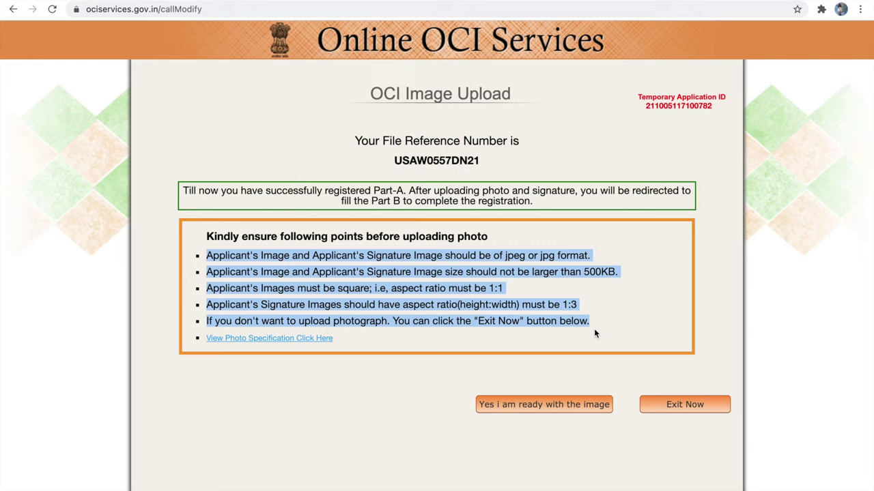
{"action": "left_click", "coordinate": [343, 249]}
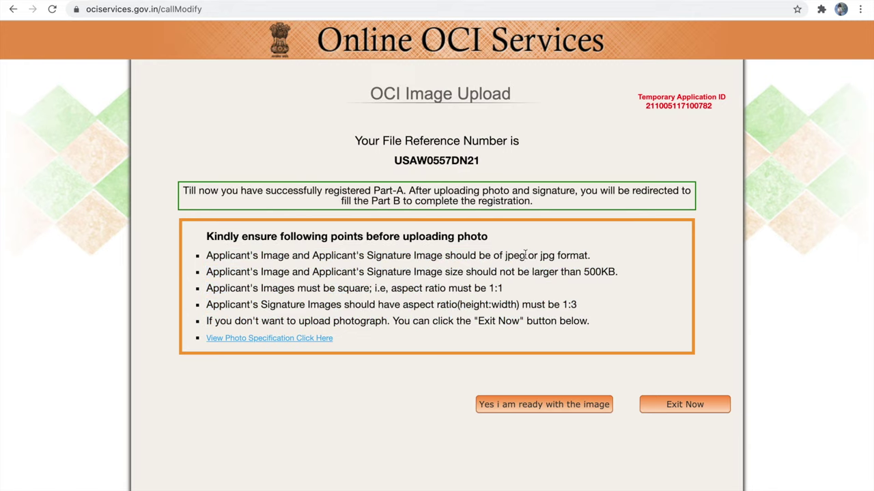
{"action": "left_click_drag", "start_coordinate": [488, 290], "coordinate": [517, 291]}
{"action": "left_click_drag", "start_coordinate": [561, 305], "coordinate": [579, 306]}
{"action": "left_click", "coordinate": [505, 257]}
{"action": "left_click_drag", "start_coordinate": [505, 257], "coordinate": [611, 259]}
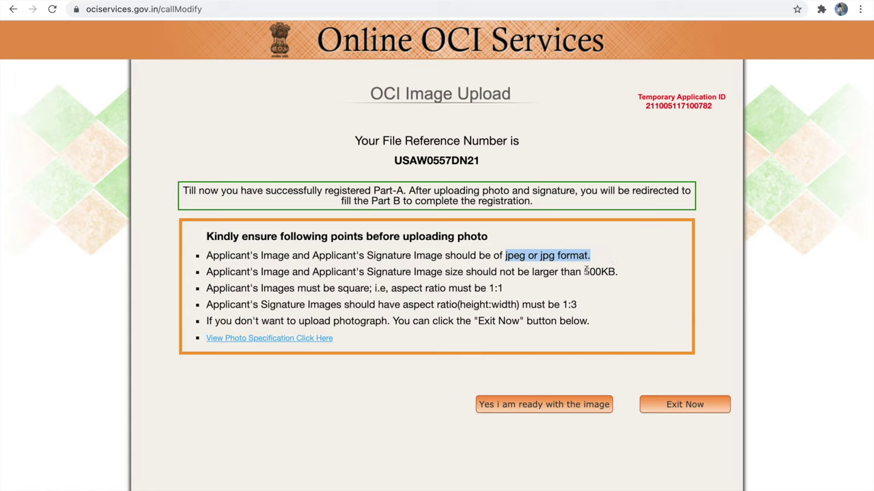
{"action": "left_click", "coordinate": [582, 273]}
{"action": "left_click_drag", "start_coordinate": [582, 273], "coordinate": [641, 277]}
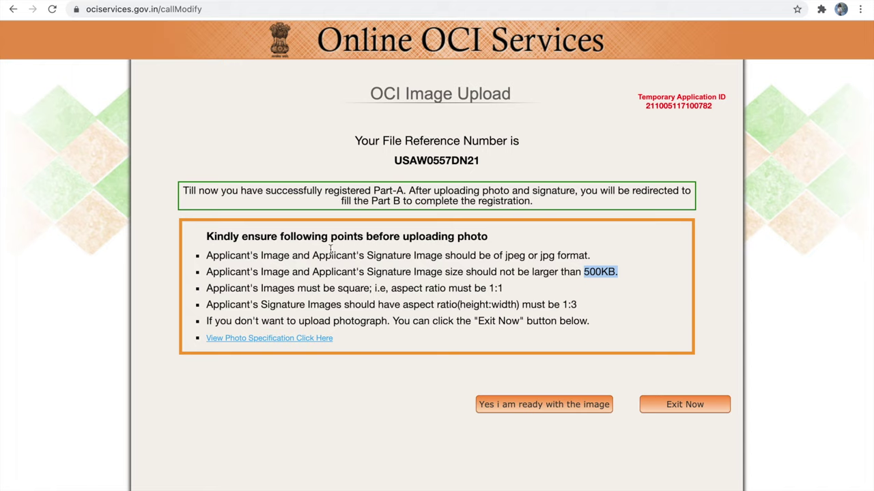
{"action": "left_click_drag", "start_coordinate": [211, 258], "coordinate": [457, 333]}
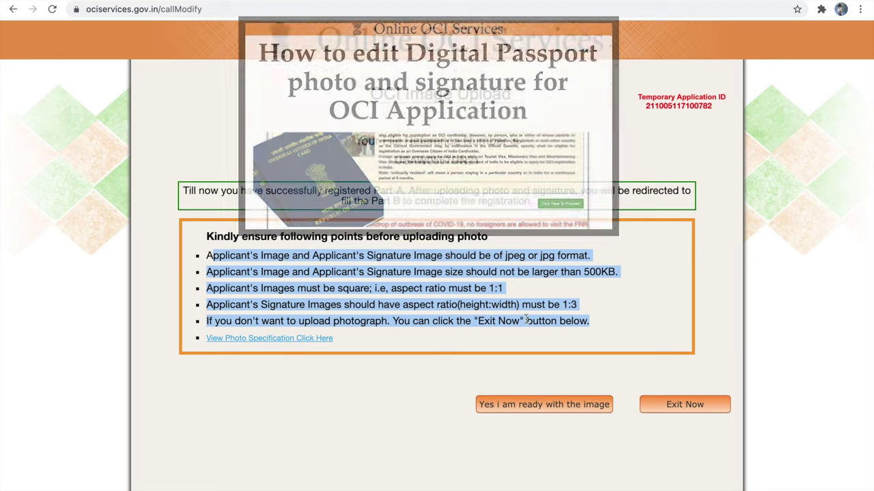
{"action": "left_click", "coordinate": [610, 374]}
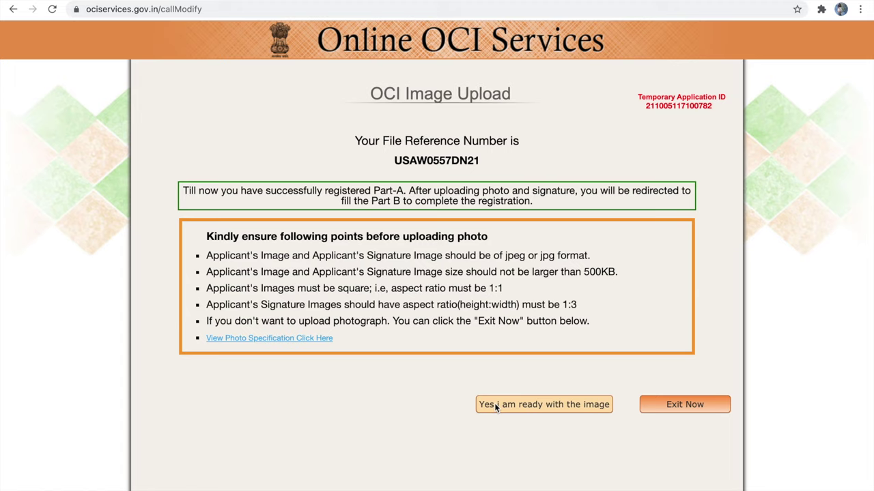
Step: Note the file reference number and temporary application ID, then confirm the images are ready
{"action": "left_click_drag", "start_coordinate": [355, 141], "coordinate": [513, 164]}
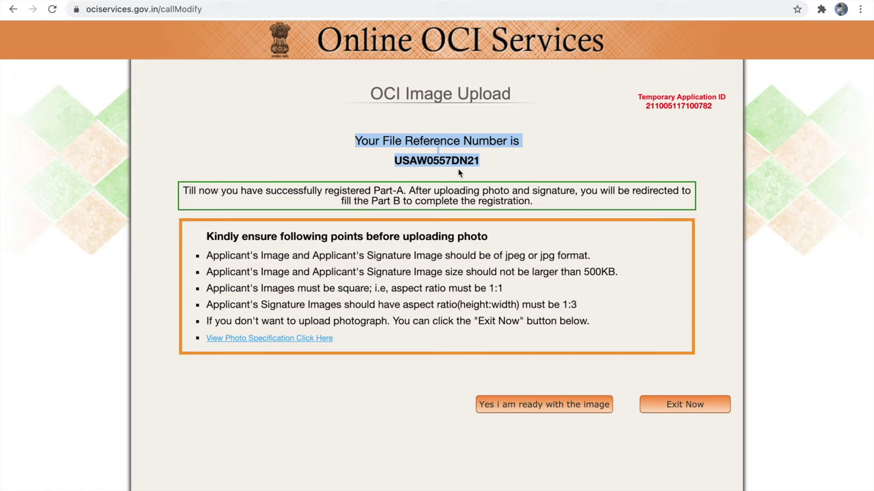
{"action": "left_click_drag", "start_coordinate": [637, 94], "coordinate": [721, 118]}
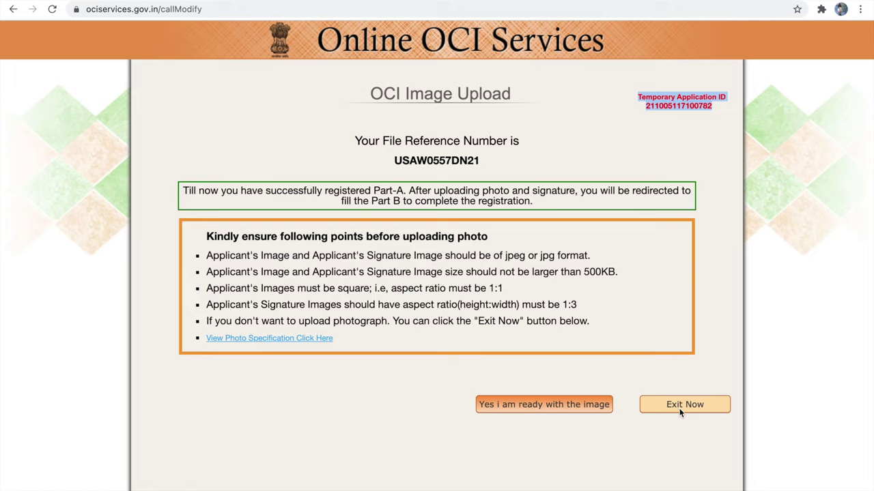
{"action": "left_click_drag", "start_coordinate": [352, 141], "coordinate": [498, 162]}
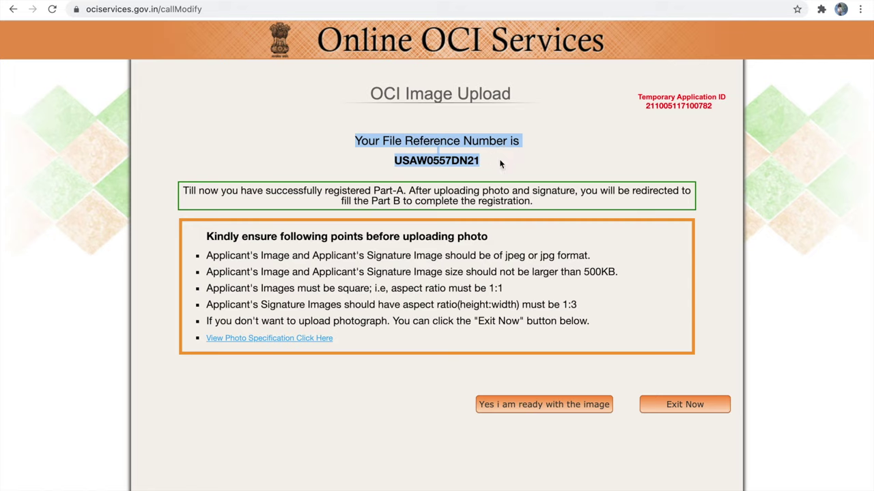
{"action": "left_click", "coordinate": [512, 407]}
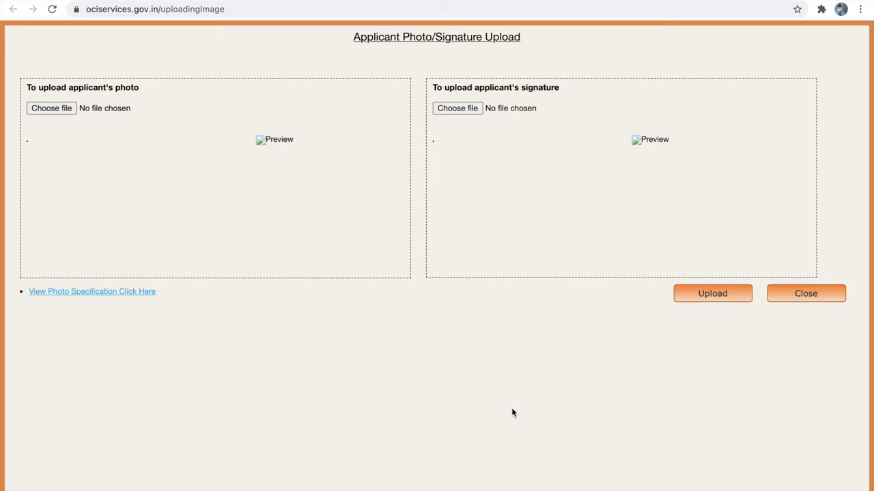
Step: Choose the applicant's photo and signature image files and upload both
{"action": "left_click", "coordinate": [51, 110]}
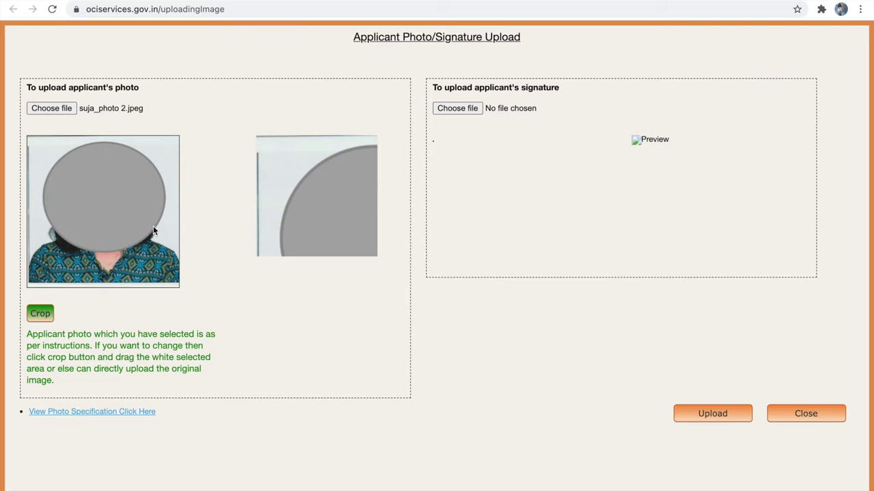
{"action": "left_click", "coordinate": [457, 109]}
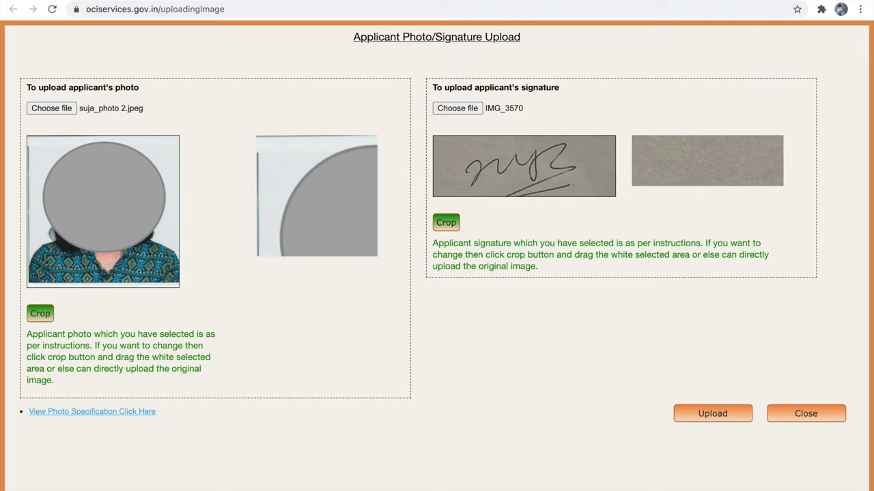
{"action": "left_click", "coordinate": [706, 414]}
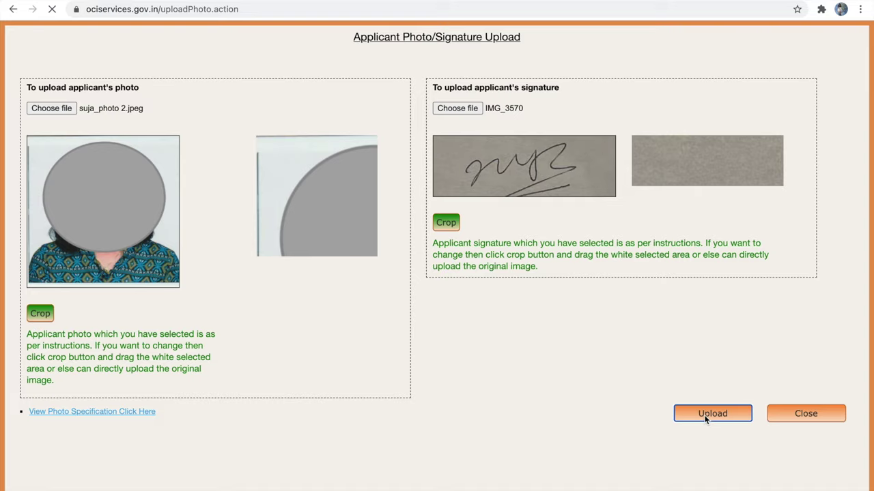
{"action": "scroll", "coordinate": [706, 417], "scroll_direction": "down", "scroll_amount": 1}
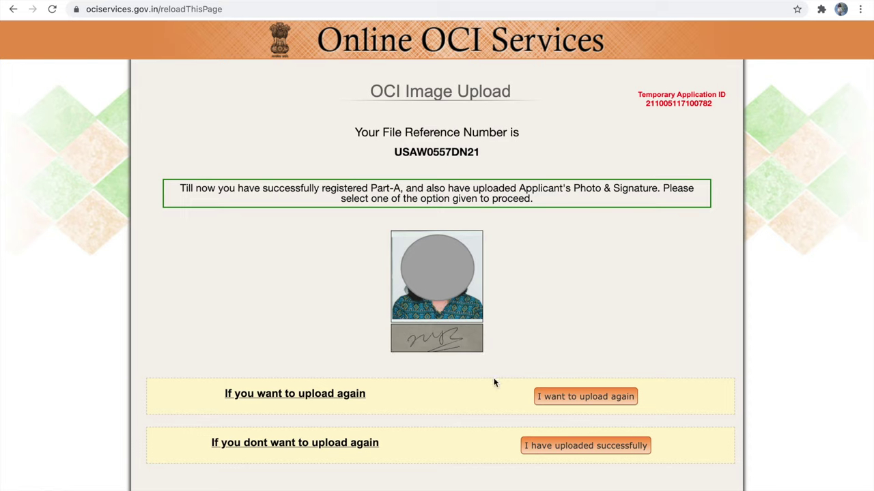
Step: Confirm the uploaded photo and signature are final with 'I have uploaded successfully'
{"action": "left_click", "coordinate": [558, 449]}
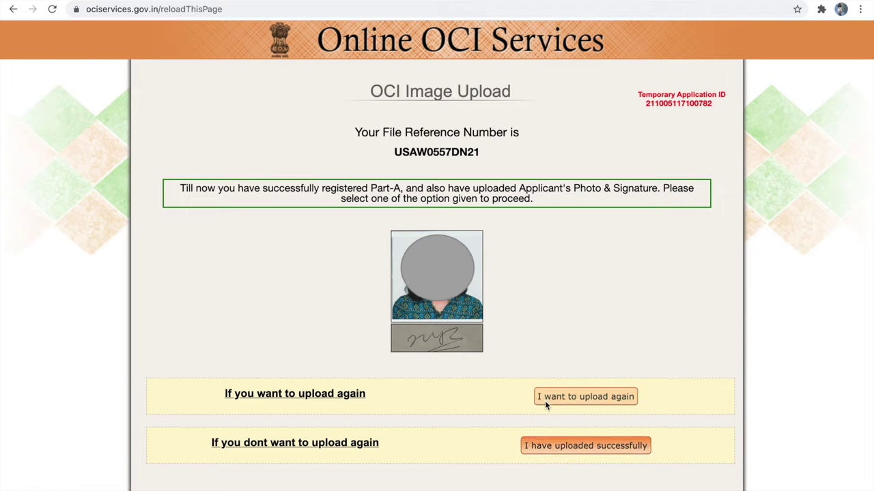
{"action": "left_click", "coordinate": [545, 446]}
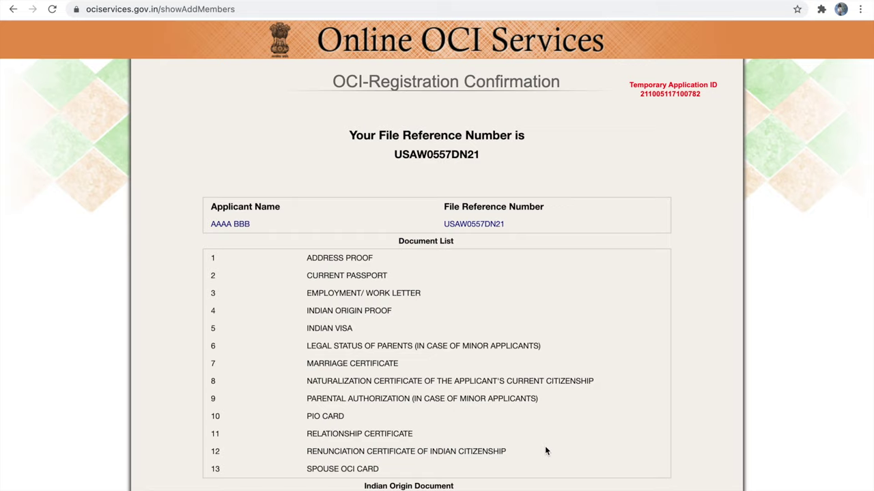
Step: Review the required documents and six Indian Origin Documents, then proceed to Part-B
{"action": "scroll", "coordinate": [544, 450], "scroll_direction": "down", "scroll_amount": 2}
{"action": "left_click_drag", "start_coordinate": [303, 117], "coordinate": [481, 338]}
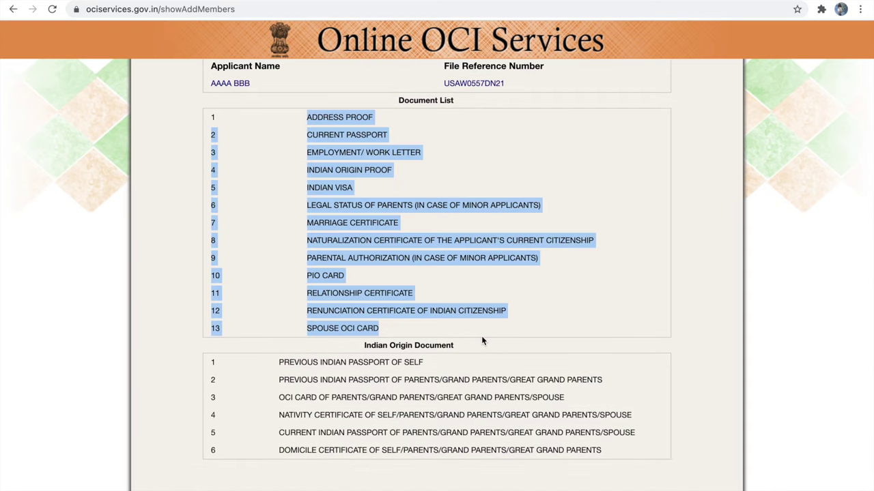
{"action": "left_click_drag", "start_coordinate": [277, 370], "coordinate": [561, 476]}
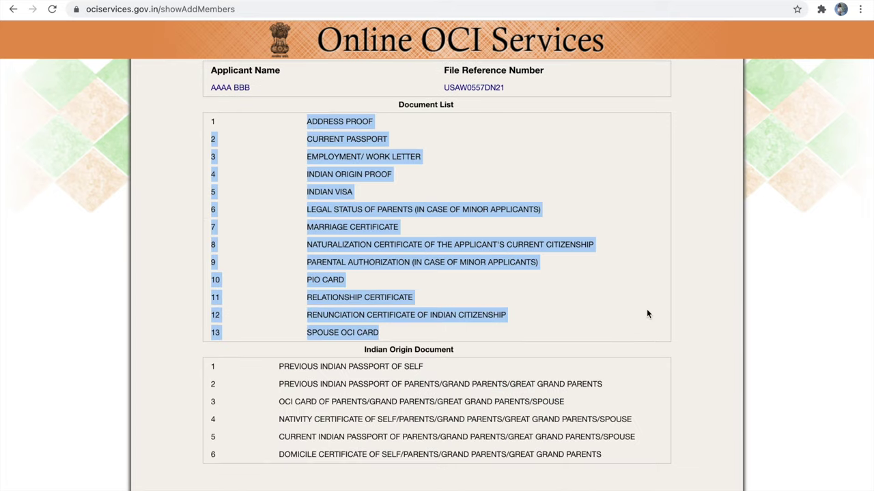
{"action": "left_click", "coordinate": [647, 310]}
{"action": "scroll", "coordinate": [647, 310], "scroll_direction": "down", "scroll_amount": 2}
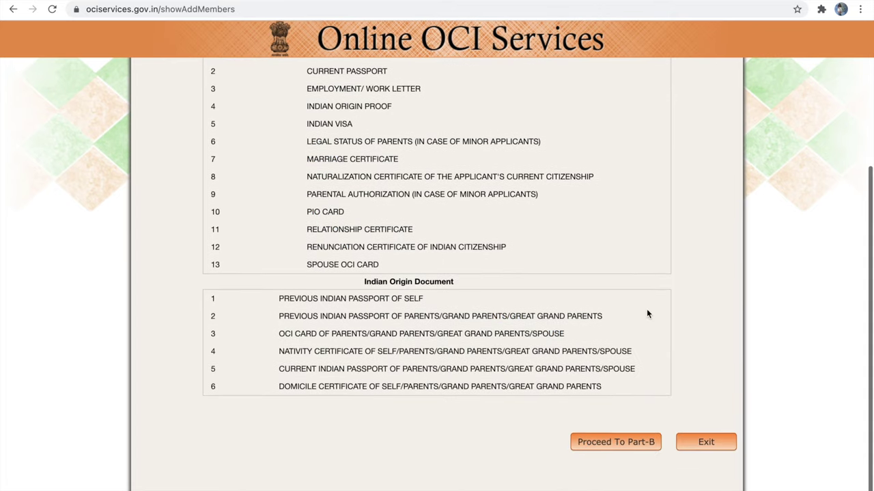
{"action": "left_click", "coordinate": [601, 445]}
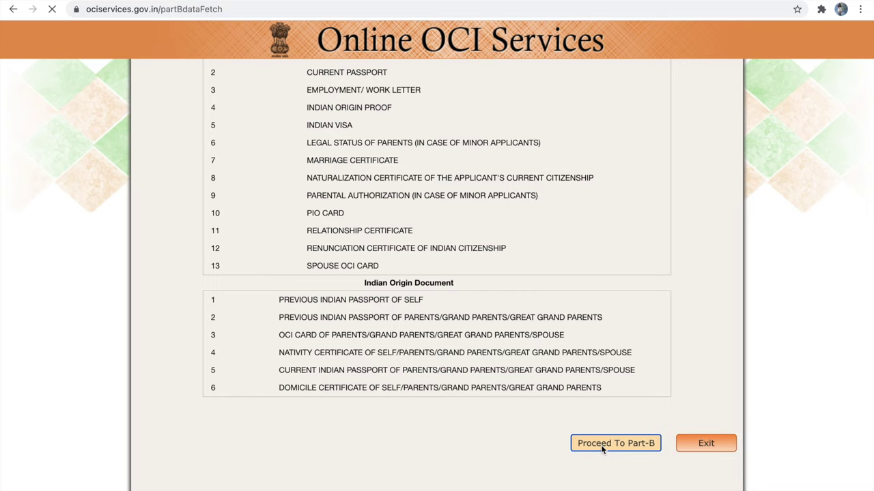
Step: Answer Yes to the earlier OCI application question to reveal the family member table
{"action": "left_click", "coordinate": [154, 168]}
{"action": "left_click_drag", "start_coordinate": [154, 168], "coordinate": [268, 191]}
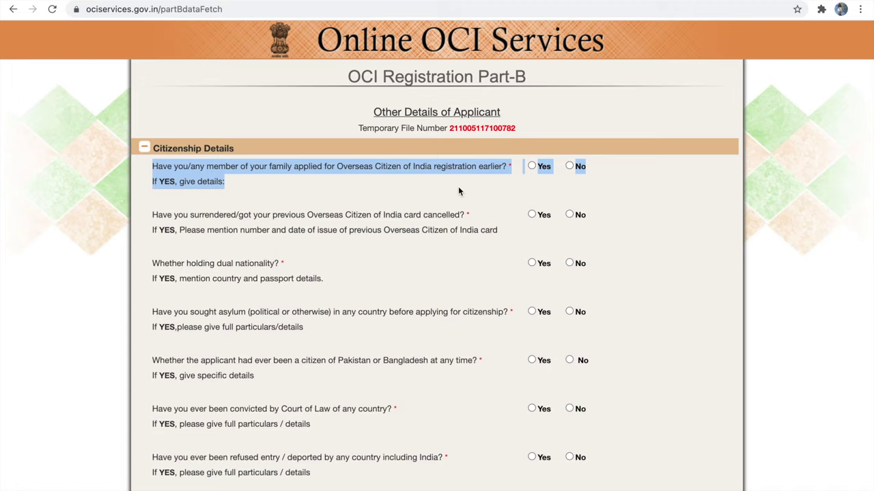
{"action": "left_click", "coordinate": [532, 166]}
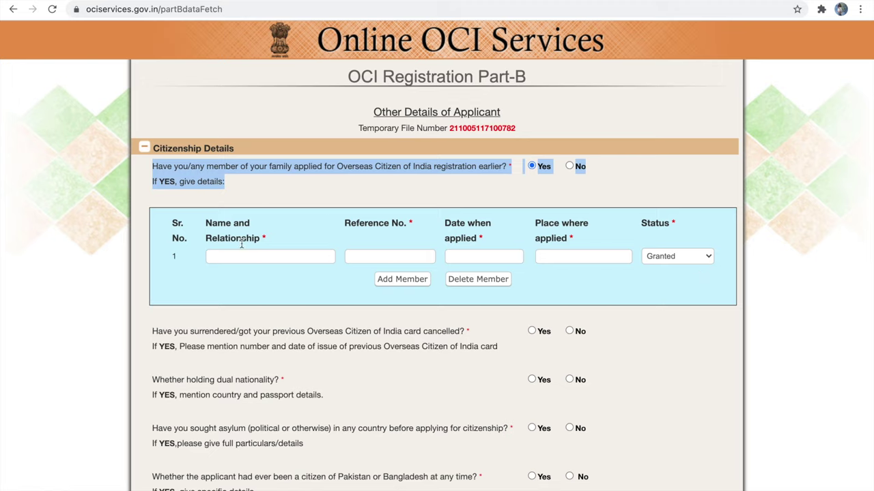
{"action": "left_click", "coordinate": [243, 264]}
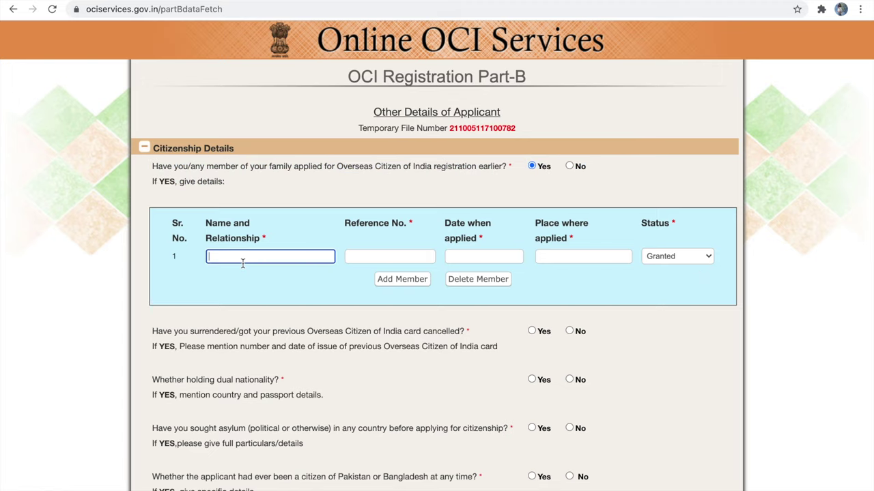
Step: Review the member table columns, set Status to Not Granted, then switch the answer to No
{"action": "left_click_drag", "start_coordinate": [345, 227], "coordinate": [408, 225]}
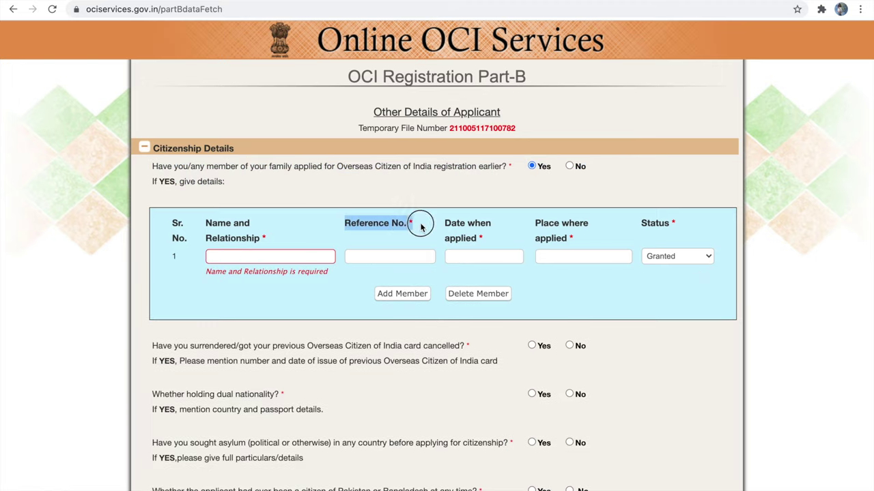
{"action": "left_click", "coordinate": [409, 256]}
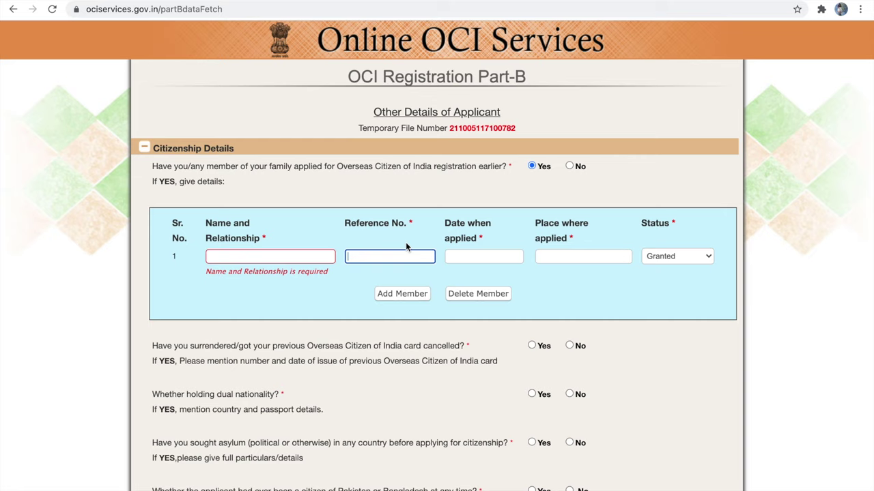
{"action": "left_click_drag", "start_coordinate": [447, 225], "coordinate": [489, 244]}
{"action": "left_click_drag", "start_coordinate": [535, 225], "coordinate": [585, 244]}
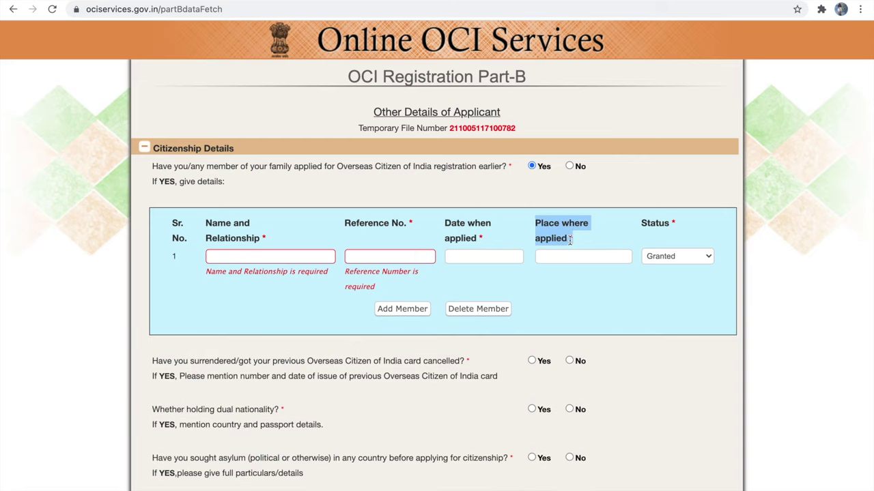
{"action": "left_click_drag", "start_coordinate": [642, 223], "coordinate": [672, 223]}
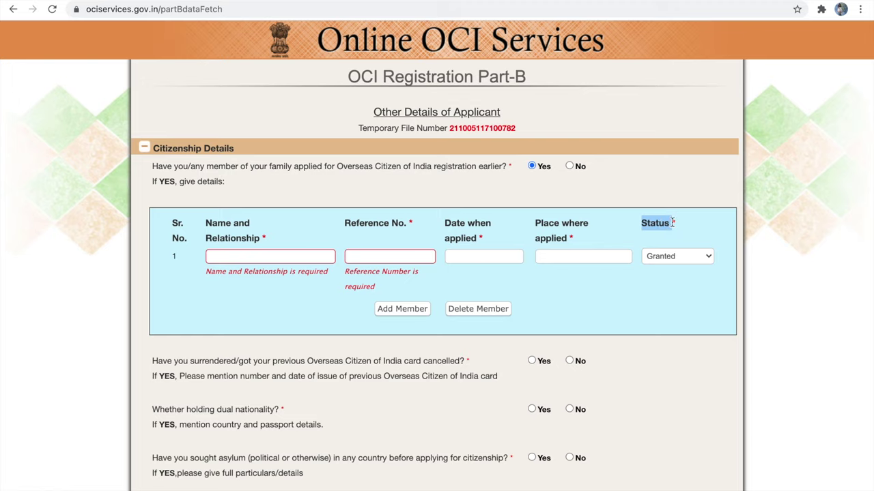
{"action": "left_click", "coordinate": [664, 257]}
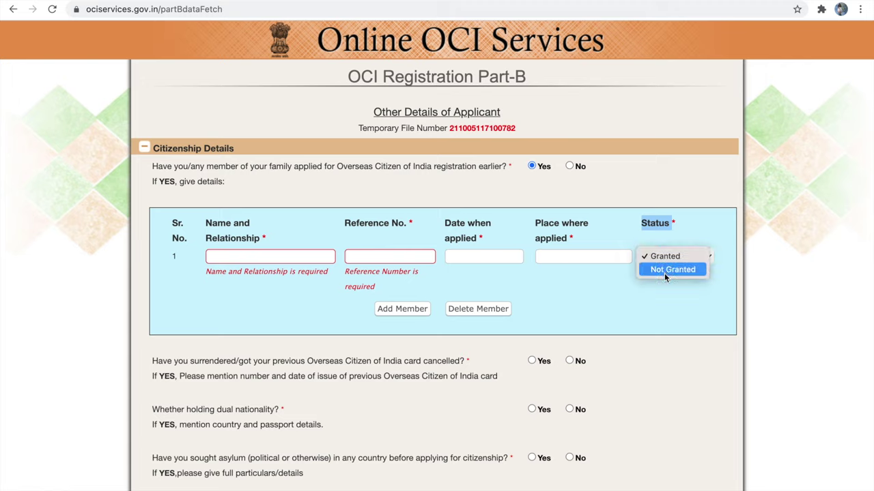
{"action": "left_click", "coordinate": [665, 270]}
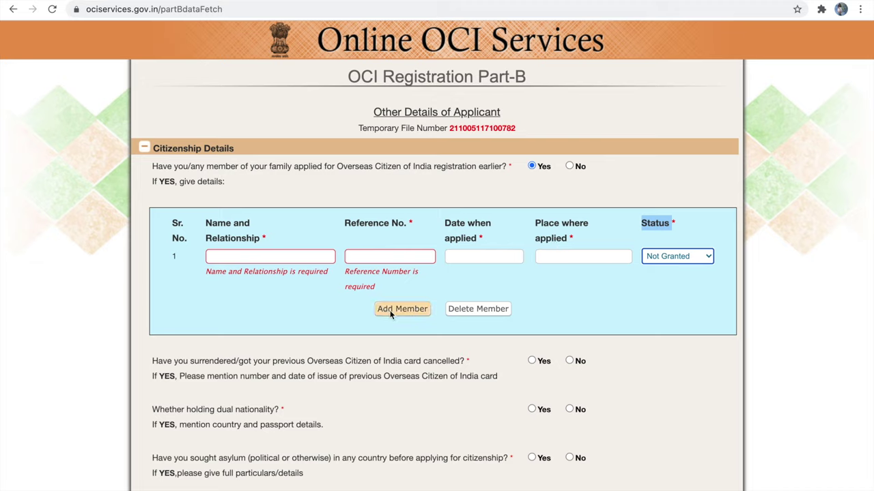
{"action": "left_click", "coordinate": [181, 223]}
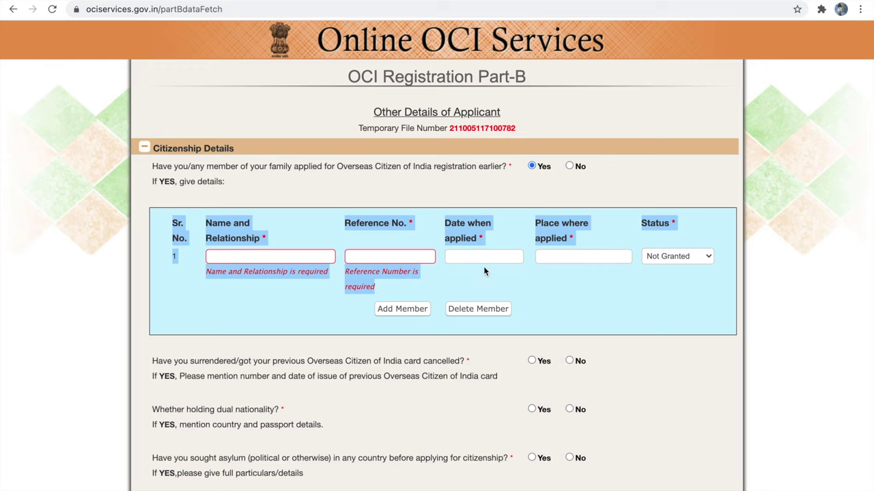
{"action": "left_click", "coordinate": [570, 166]}
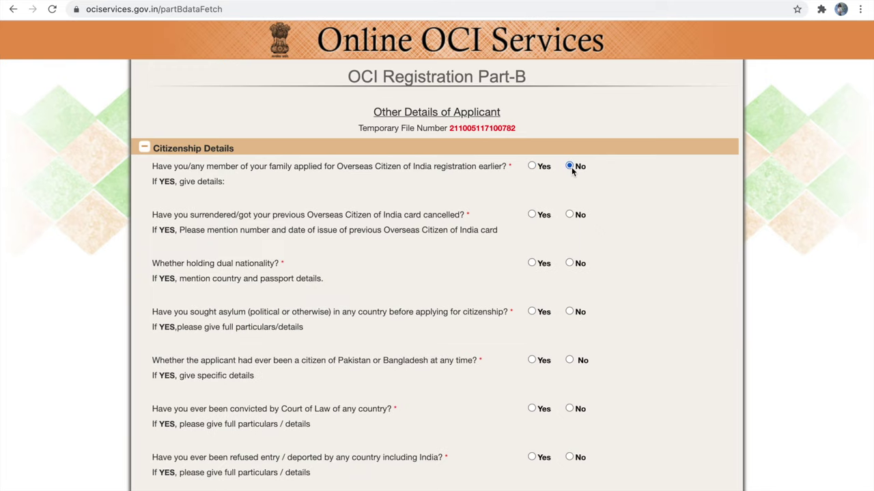
Step: Answer No to the surrendered card, dual nationality, asylum, conviction, refused entry and trafficking questions
{"action": "left_click", "coordinate": [570, 215]}
{"action": "left_click", "coordinate": [570, 264]}
{"action": "left_click", "coordinate": [570, 313]}
{"action": "left_click", "coordinate": [570, 360]}
{"action": "left_click", "coordinate": [570, 409]}
{"action": "scroll", "coordinate": [570, 409], "scroll_direction": "down", "scroll_amount": 2}
{"action": "left_click", "coordinate": [570, 324]}
{"action": "left_click", "coordinate": [570, 387]}
{"action": "left_click", "coordinate": [570, 451]}
Step: Answer No to the cyber crime, terrorism, parents' citizenship, armed forces and investigation questions
{"action": "scroll", "coordinate": [572, 451], "scroll_direction": "down", "scroll_amount": 2}
{"action": "left_click", "coordinate": [570, 407]}
{"action": "left_click", "coordinate": [570, 472]}
{"action": "scroll", "coordinate": [570, 471], "scroll_direction": "down", "scroll_amount": 5}
{"action": "left_click", "coordinate": [570, 223]}
{"action": "left_click", "coordinate": [570, 287]}
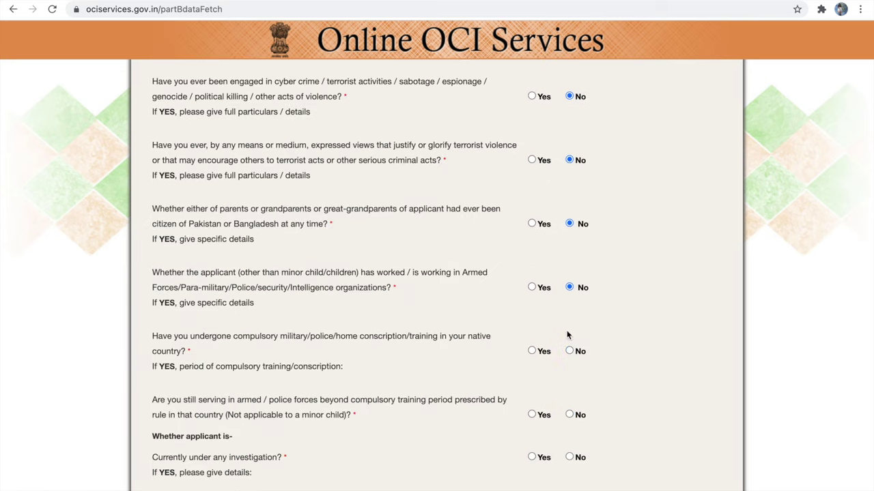
{"action": "scroll", "coordinate": [570, 420], "scroll_direction": "down", "scroll_amount": 2}
{"action": "left_click", "coordinate": [570, 337]}
{"action": "left_click", "coordinate": [570, 387]}
{"action": "left_click", "coordinate": [570, 436]}
{"action": "scroll", "coordinate": [570, 435], "scroll_direction": "down", "scroll_amount": 2}
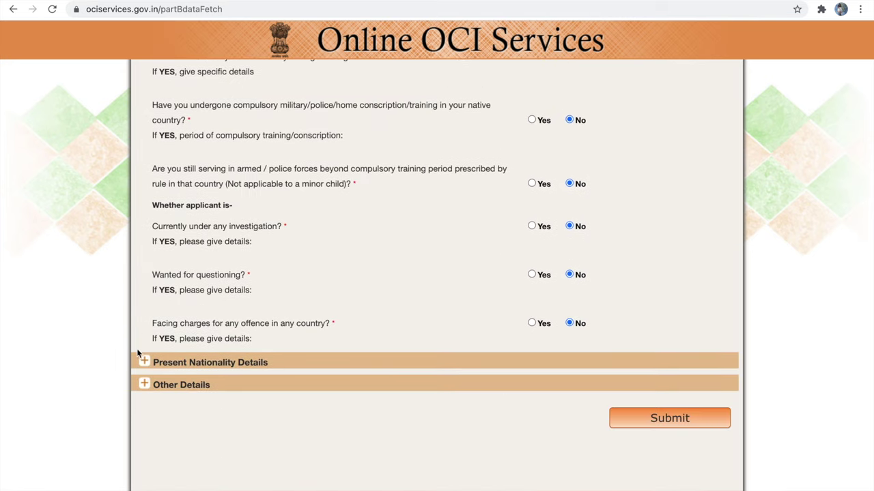
Step: Record present nationality acquired by NATURALIZATION on 01/JAN/2021
{"action": "left_click", "coordinate": [144, 364]}
{"action": "scroll", "coordinate": [349, 439], "scroll_direction": "down", "scroll_amount": 3}
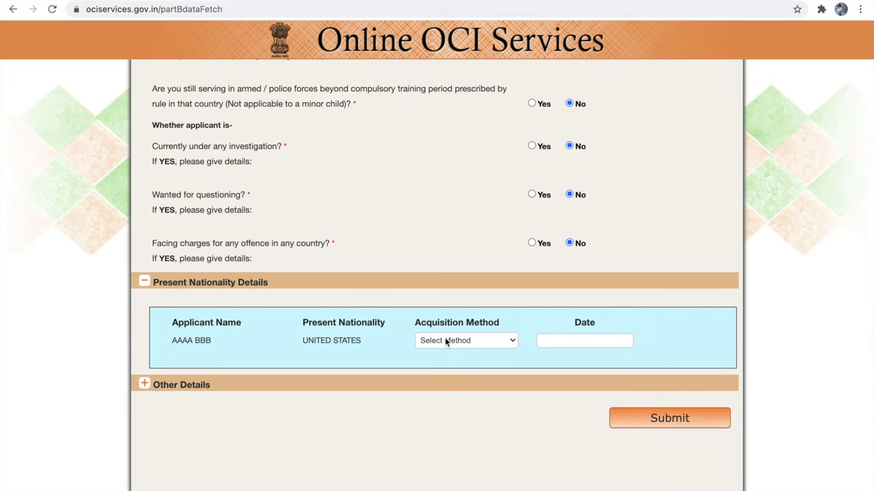
{"action": "left_click", "coordinate": [446, 341]}
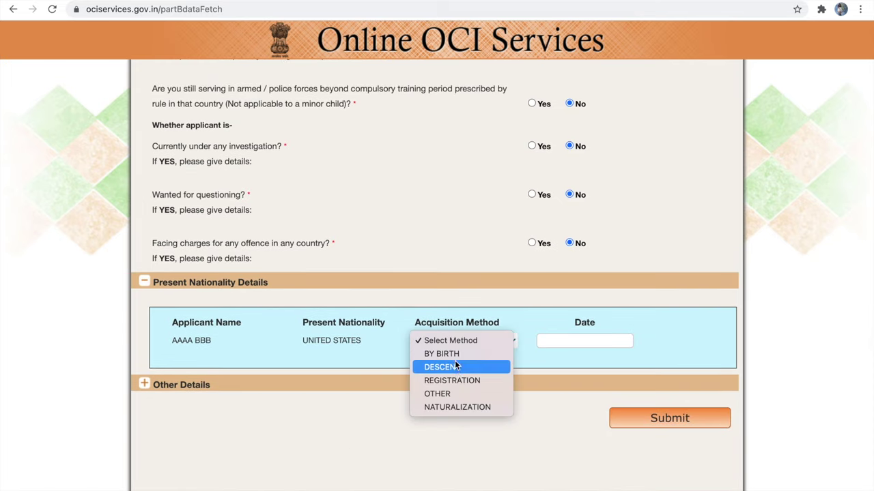
{"action": "left_click", "coordinate": [465, 408]}
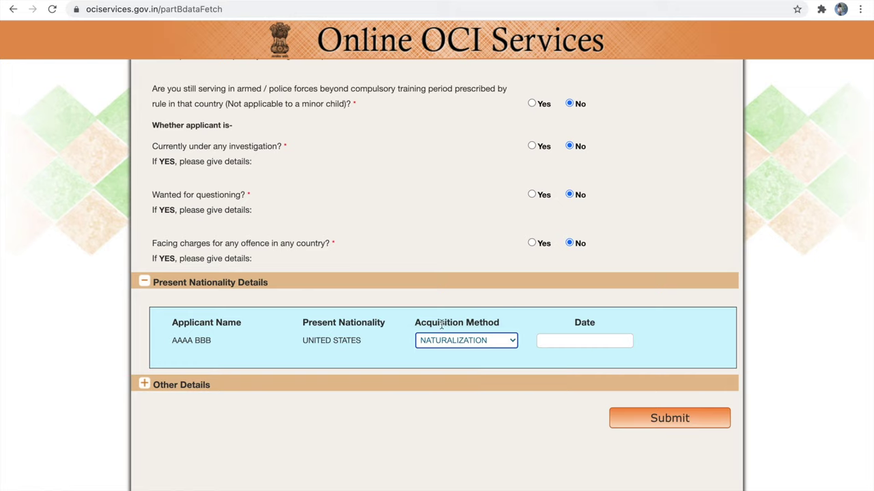
{"action": "left_click", "coordinate": [564, 341]}
{"action": "left_click", "coordinate": [606, 398]}
{"action": "left_click", "coordinate": [146, 387]}
{"action": "scroll", "coordinate": [185, 334], "scroll_direction": "down", "scroll_amount": 5}
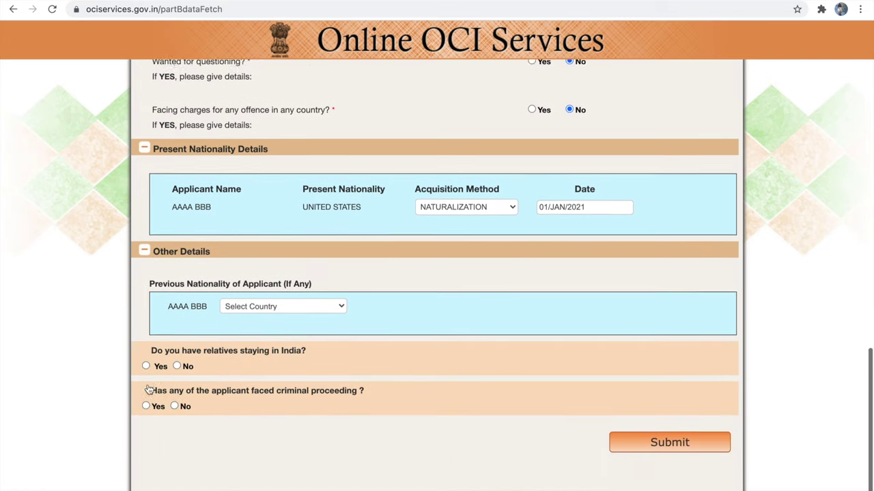
Step: Set the previous nationality to INDIA
{"action": "left_click", "coordinate": [240, 286]}
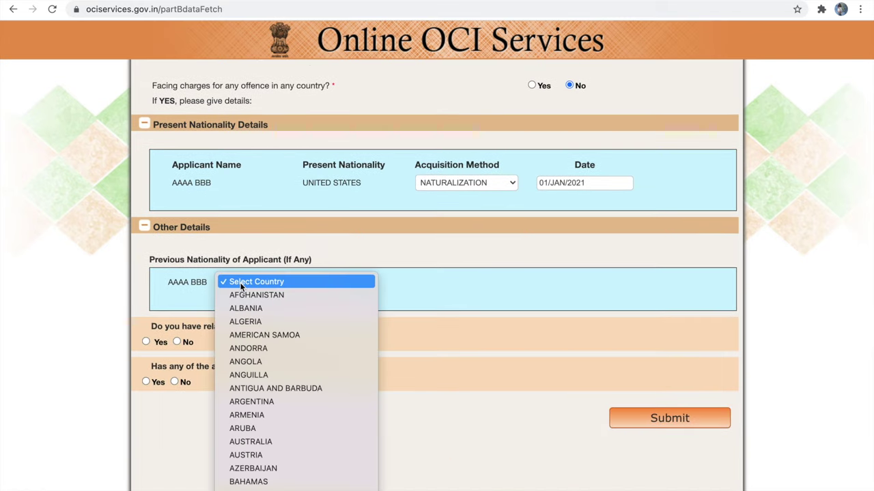
{"action": "type", "text": "india"}
{"action": "key", "text": "Return"}
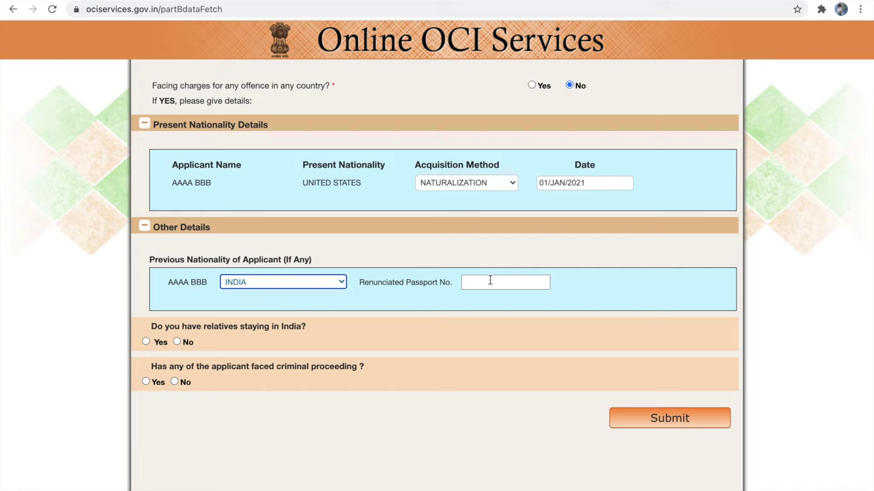
Step: Enter the renounced passport number in the Renunciated Passport No. field
{"action": "left_click", "coordinate": [490, 281]}
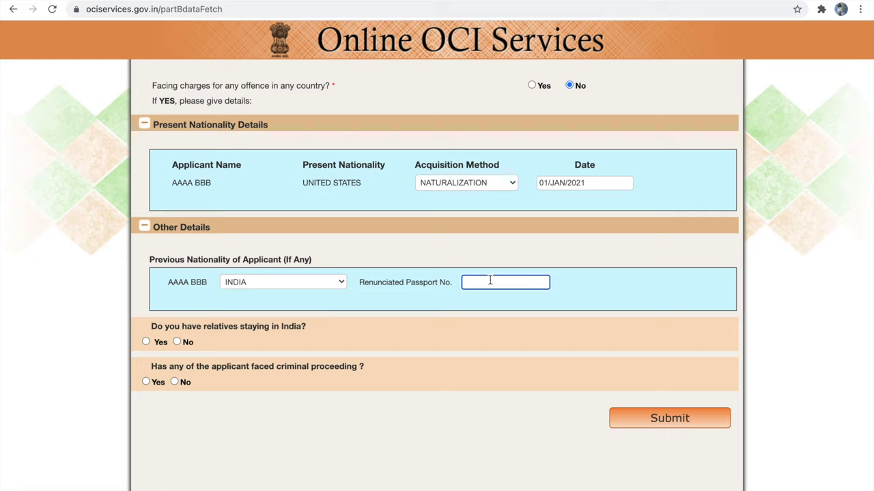
{"action": "type", "text": "12345678"}
{"action": "left_click_drag", "start_coordinate": [361, 285], "coordinate": [450, 295]}
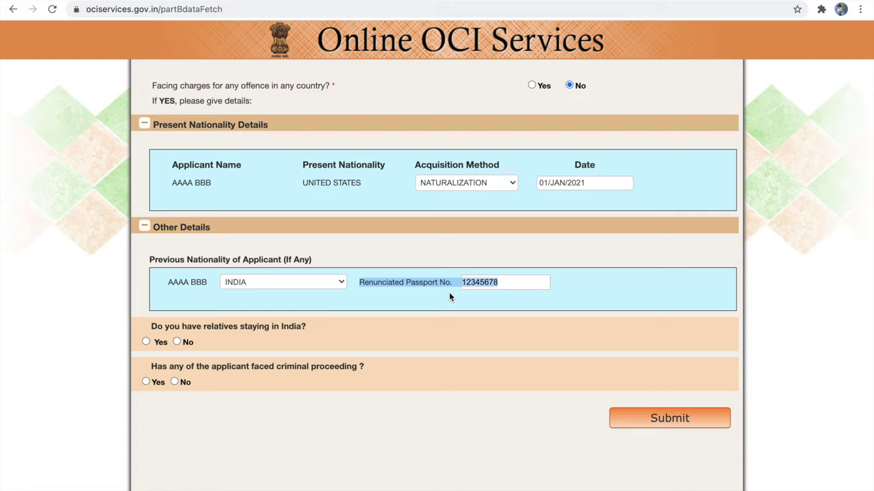
{"action": "left_click_drag", "start_coordinate": [449, 296], "coordinate": [359, 289]}
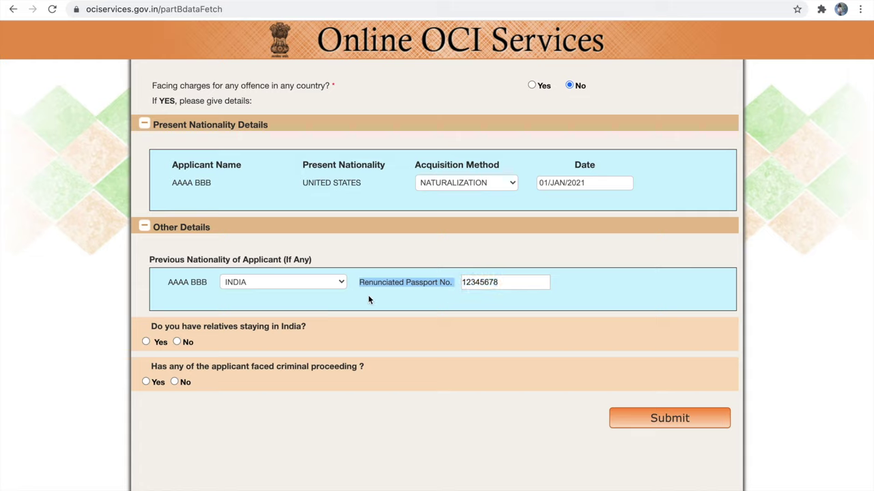
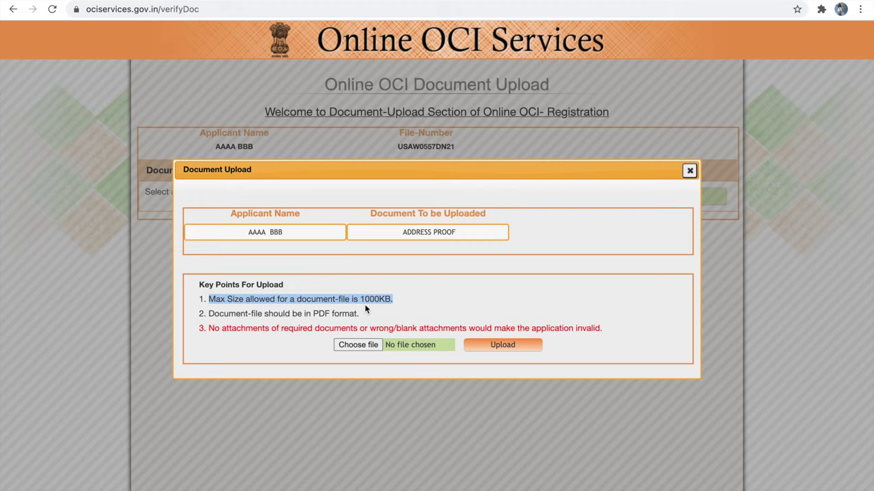
Step: Point out the PDF-only format rule and the list of document names
{"action": "left_click_drag", "start_coordinate": [209, 315], "coordinate": [199, 315]}
{"action": "left_click_drag", "start_coordinate": [404, 309], "coordinate": [383, 322]}
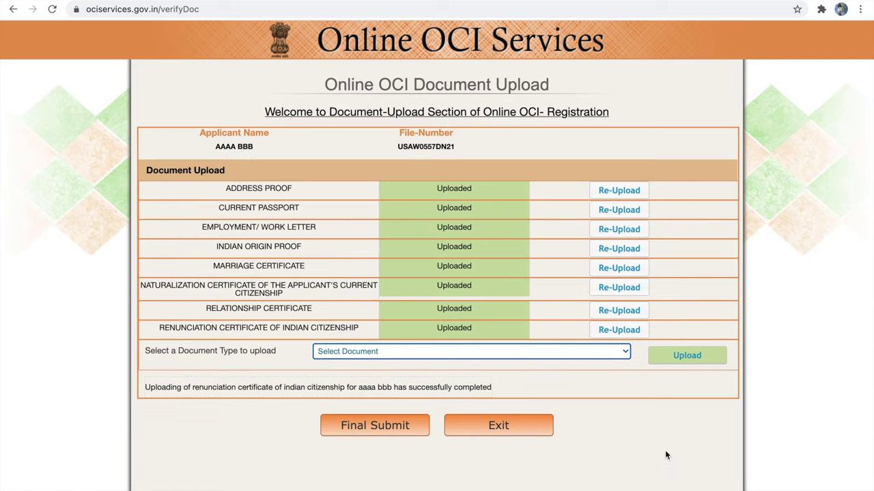
{"action": "left_click_drag", "start_coordinate": [221, 190], "coordinate": [357, 327]}
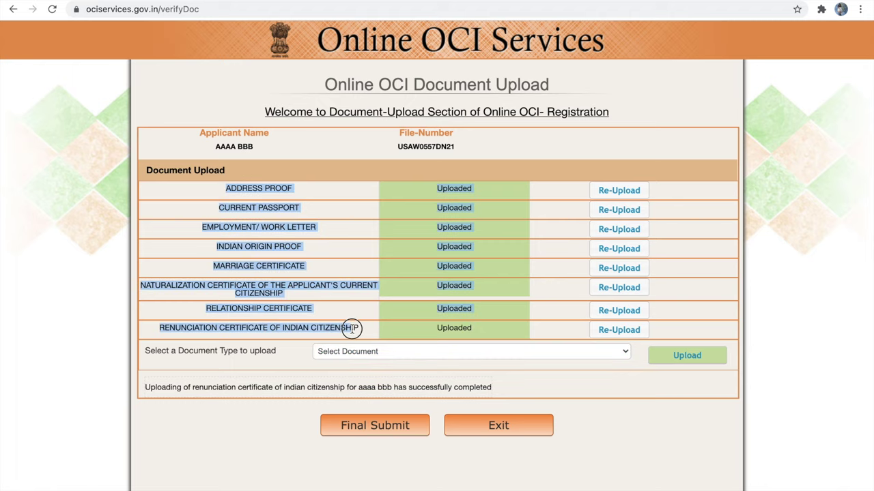
{"action": "left_click", "coordinate": [309, 189]}
Step: Mark the uploaded Address Proof, Current Passport and Employment/Work Letter entries
{"action": "left_click_drag", "start_coordinate": [225, 194], "coordinate": [299, 195]}
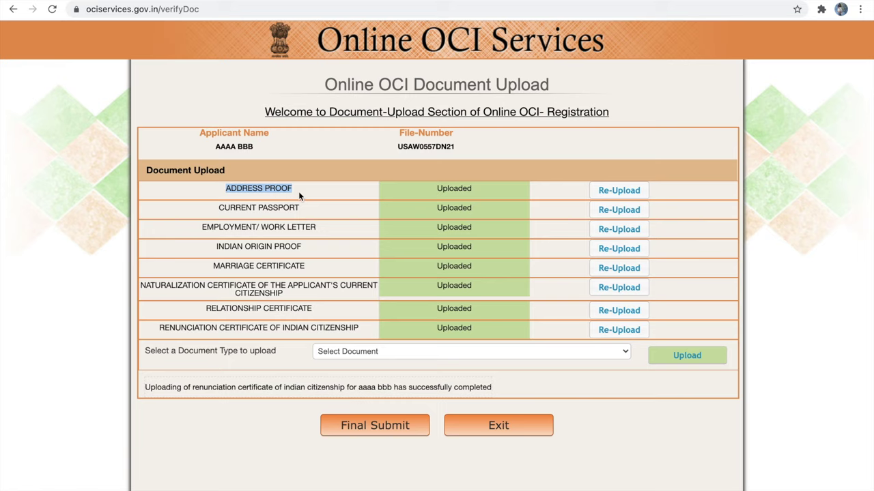
{"action": "left_click_drag", "start_coordinate": [219, 207], "coordinate": [316, 208]}
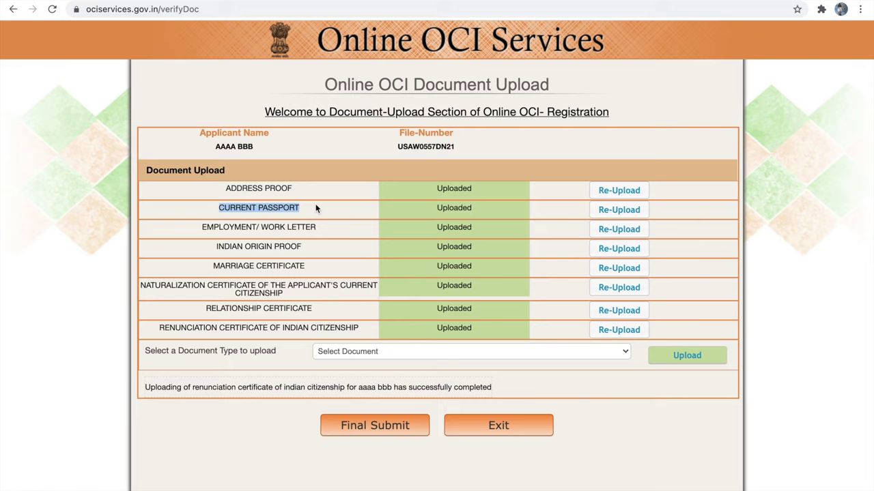
{"action": "left_click_drag", "start_coordinate": [199, 226], "coordinate": [324, 232]}
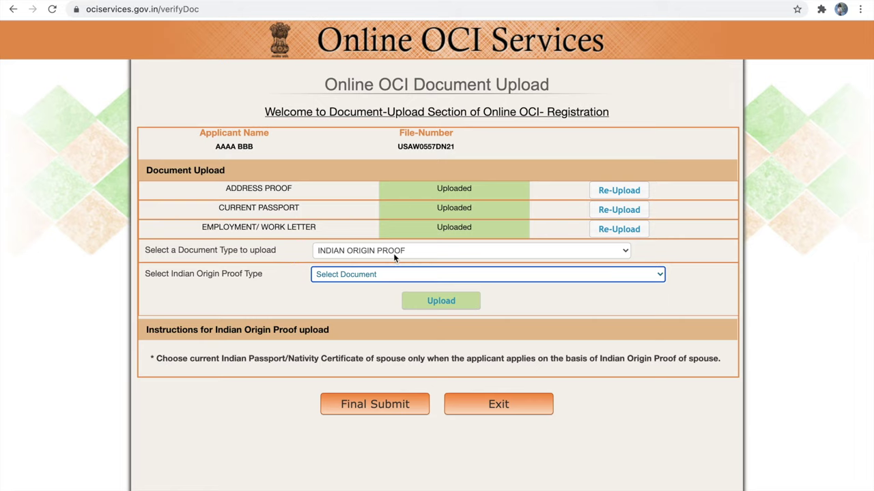
Step: Upload the Indian origin proof, then start the Marriage Certificate upload, noting its spouse-only requirement
{"action": "left_click", "coordinate": [388, 274]}
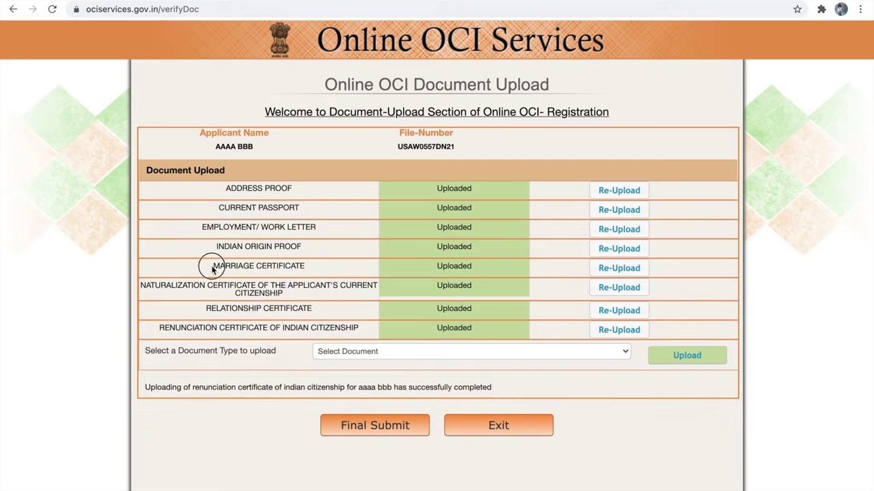
{"action": "left_click_drag", "start_coordinate": [211, 267], "coordinate": [316, 267]}
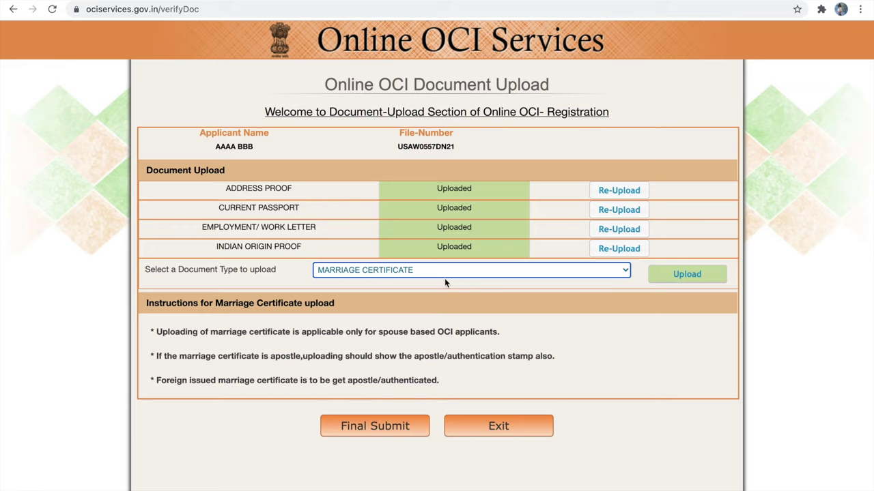
{"action": "left_click_drag", "start_coordinate": [162, 332], "coordinate": [504, 349]}
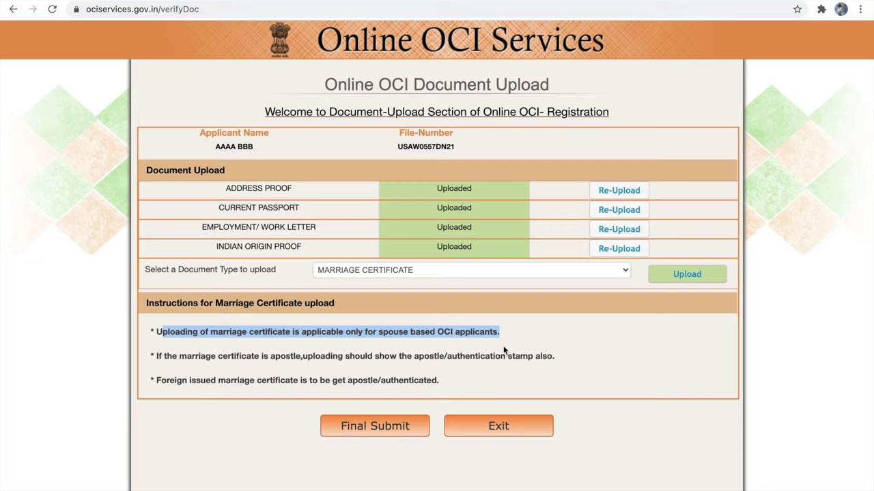
{"action": "left_click", "coordinate": [700, 275]}
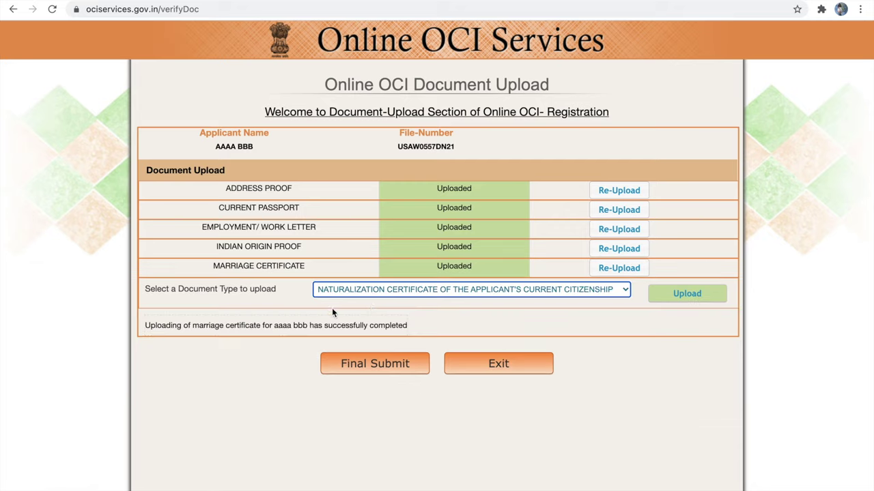
Step: Upload the Naturalization, Relationship and Renunciation of Indian Citizenship certificates, completing all eight documents
{"action": "left_click", "coordinate": [661, 298]}
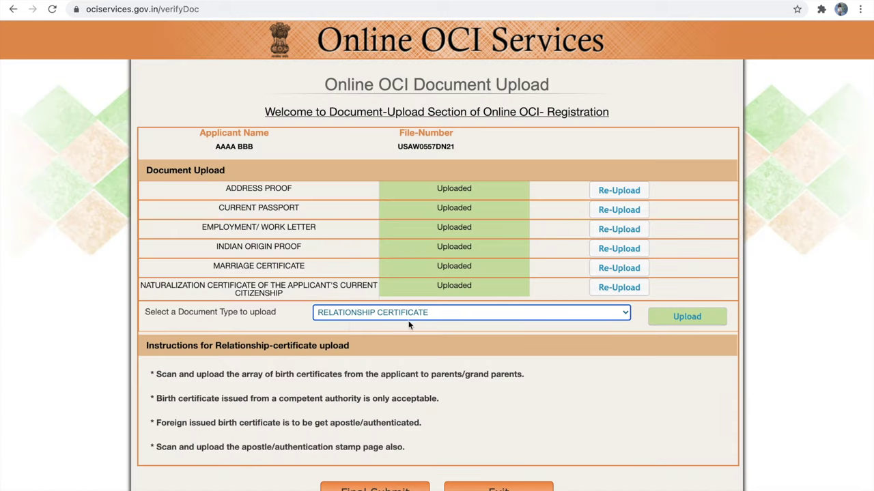
{"action": "left_click", "coordinate": [276, 372]}
{"action": "left_click_drag", "start_coordinate": [277, 372], "coordinate": [365, 374]}
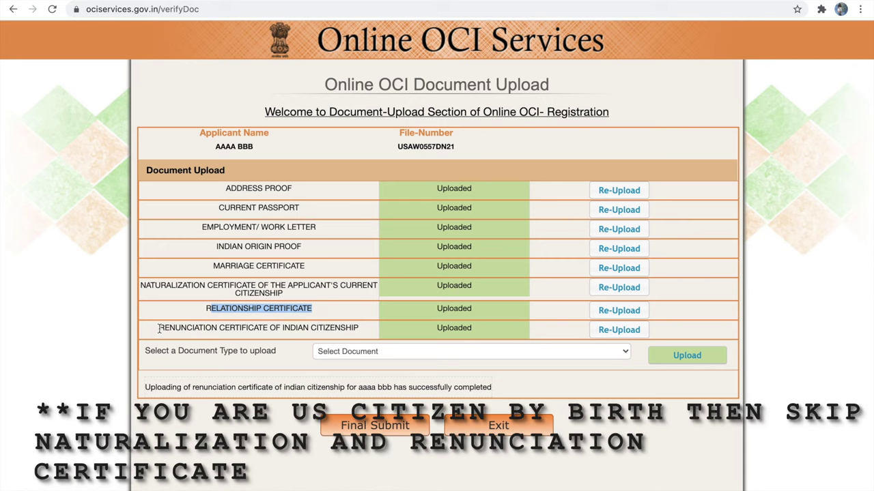
{"action": "left_click", "coordinate": [158, 328]}
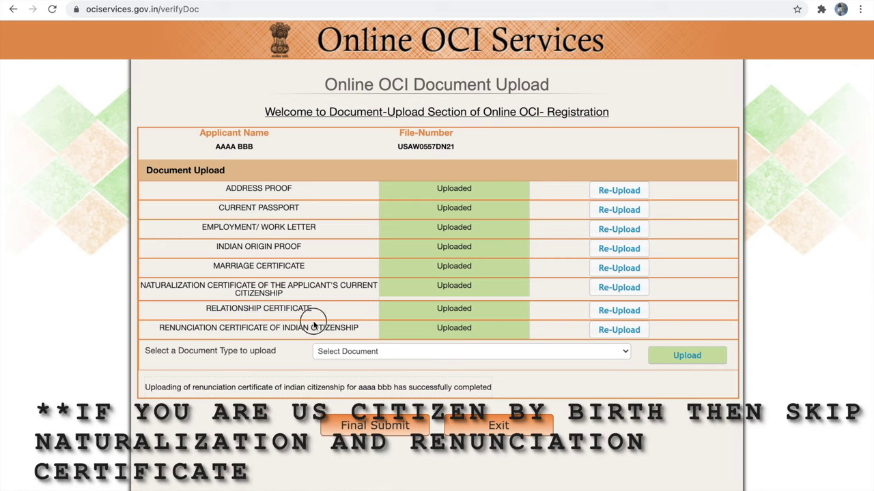
{"action": "triple_click", "coordinate": [359, 332]}
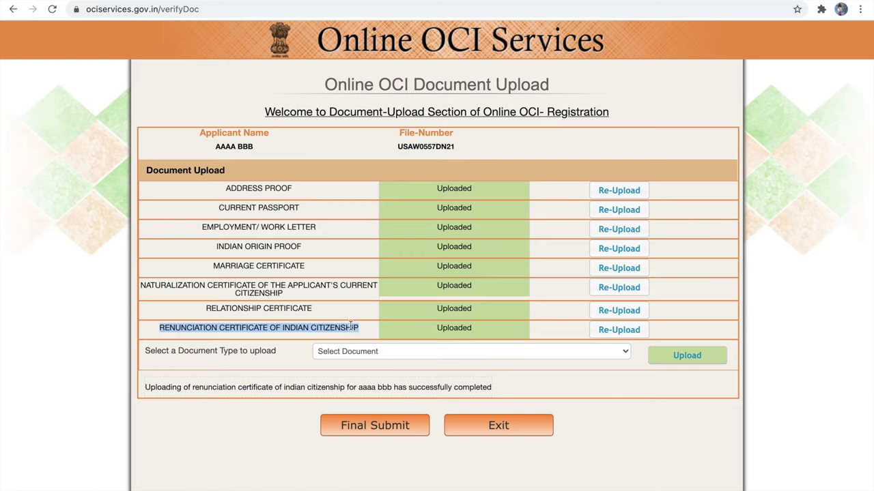
{"action": "left_click_drag", "start_coordinate": [225, 191], "coordinate": [362, 342]}
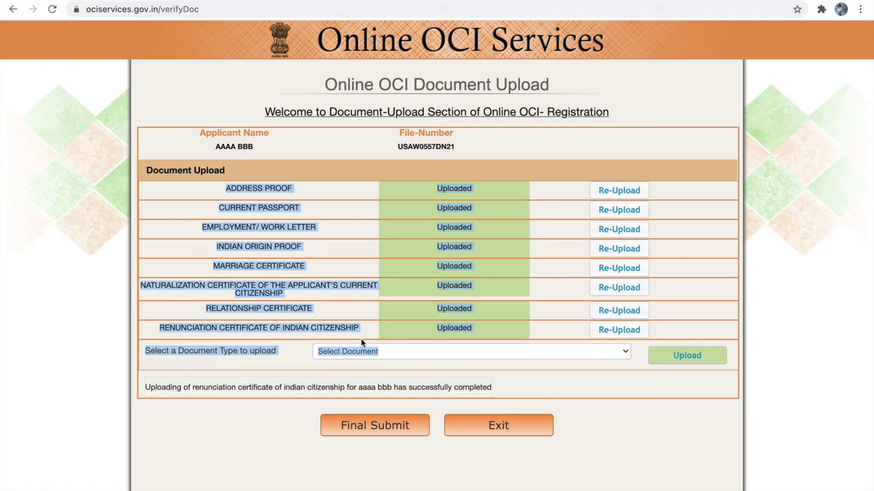
Step: Review the full list of uploaded documents
{"action": "left_click", "coordinate": [330, 456]}
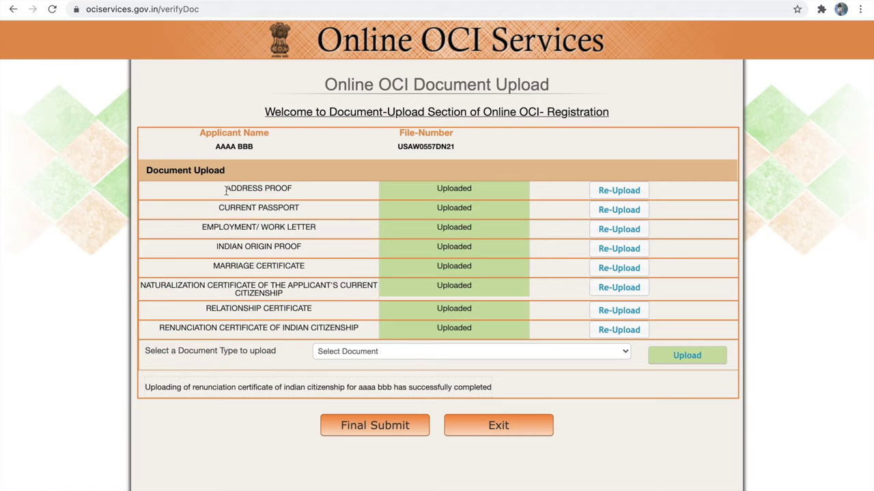
{"action": "left_click_drag", "start_coordinate": [226, 191], "coordinate": [359, 332]}
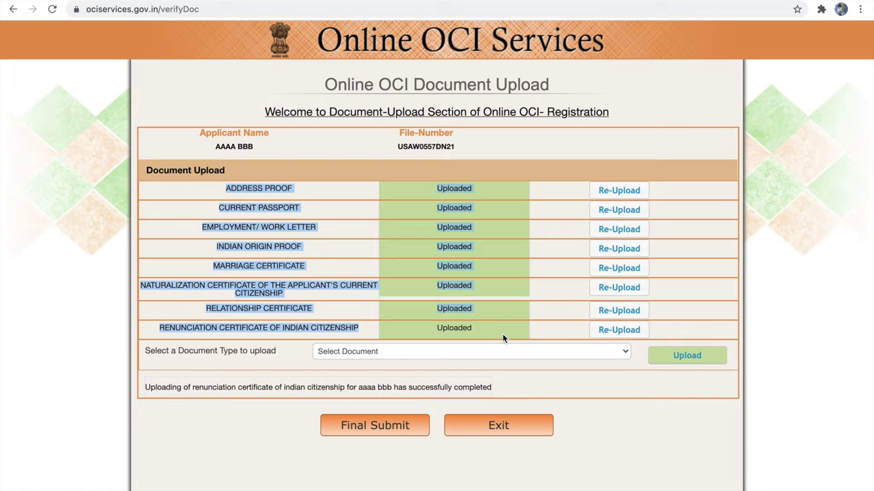
{"action": "key", "text": "Tab"}
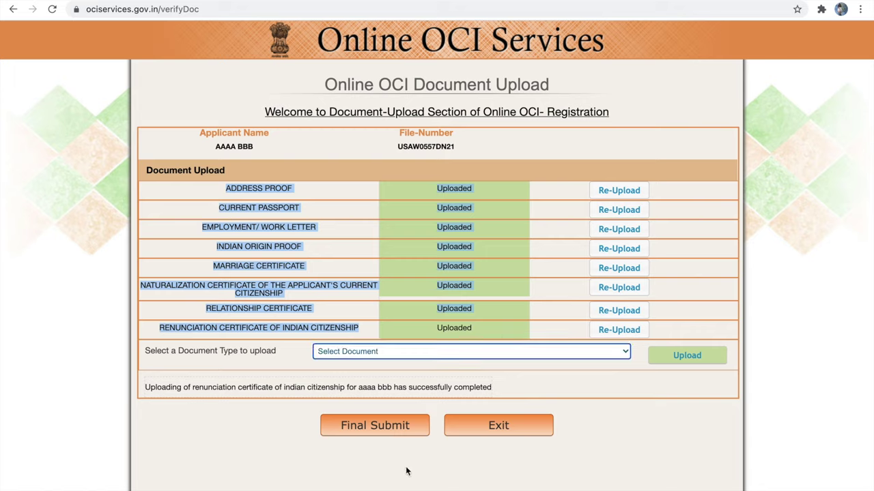
{"action": "left_click", "coordinate": [395, 374]}
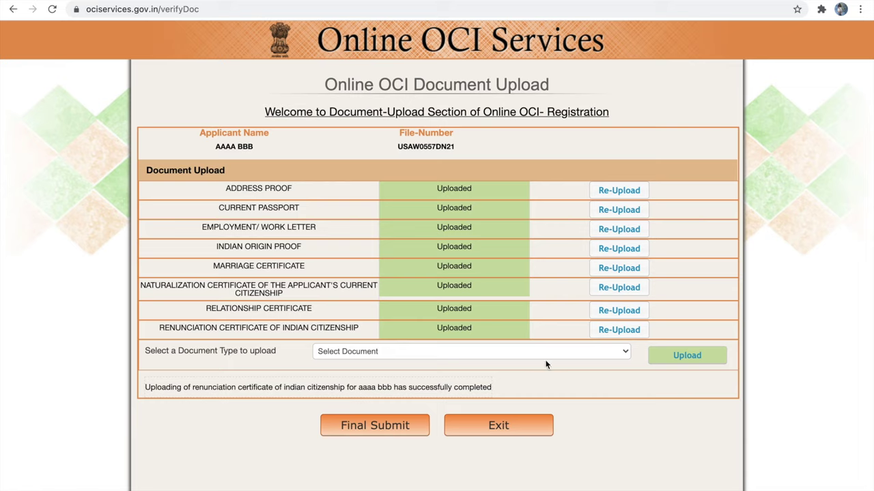
Step: Final-submit the documents and generate the filled Registration Form 2
{"action": "left_click", "coordinate": [378, 428]}
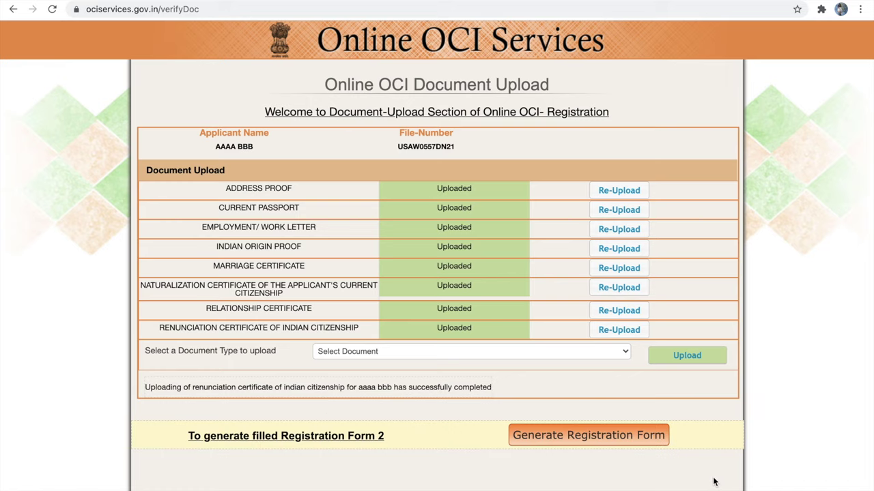
{"action": "scroll", "coordinate": [565, 440], "scroll_direction": "down", "scroll_amount": 1}
{"action": "left_click", "coordinate": [560, 442]}
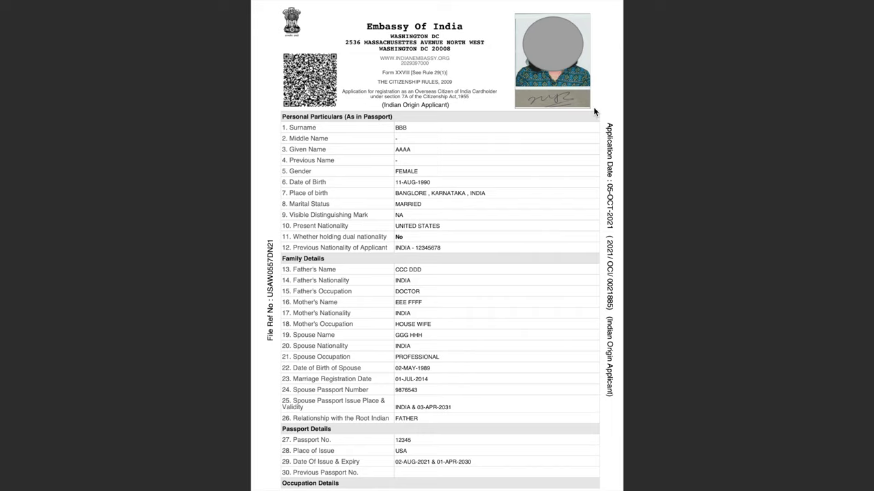
Step: Scroll the form PDF to the Declaration page and zoom to check the applicant signature line
{"action": "scroll", "coordinate": [594, 107], "scroll_direction": "down", "scroll_amount": 2}
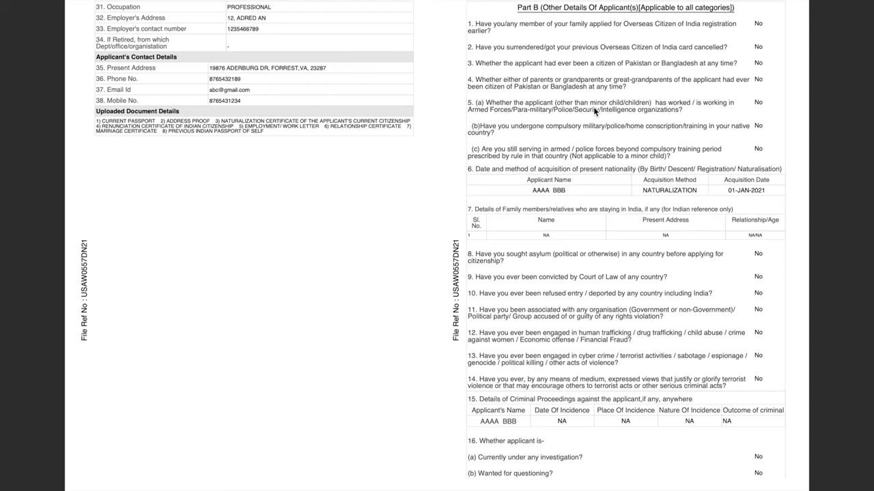
{"action": "scroll", "coordinate": [594, 111], "scroll_direction": "down", "scroll_amount": 2}
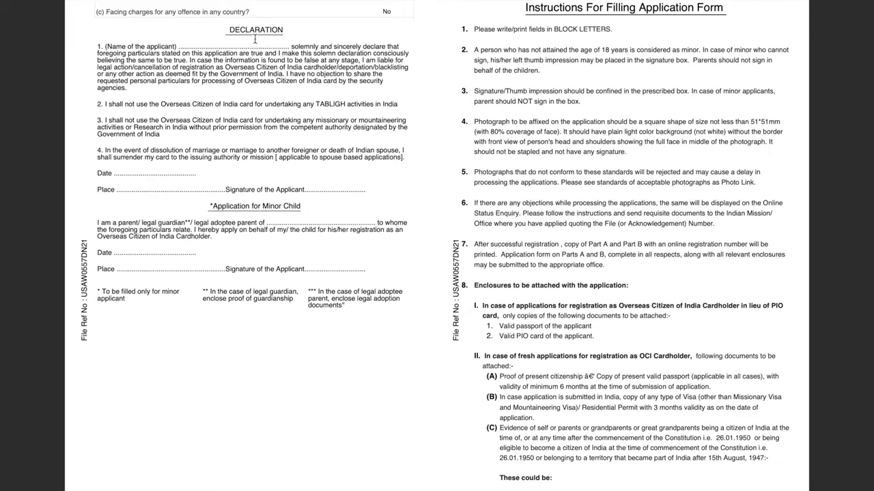
{"action": "left_click_drag", "start_coordinate": [312, 190], "coordinate": [366, 194]}
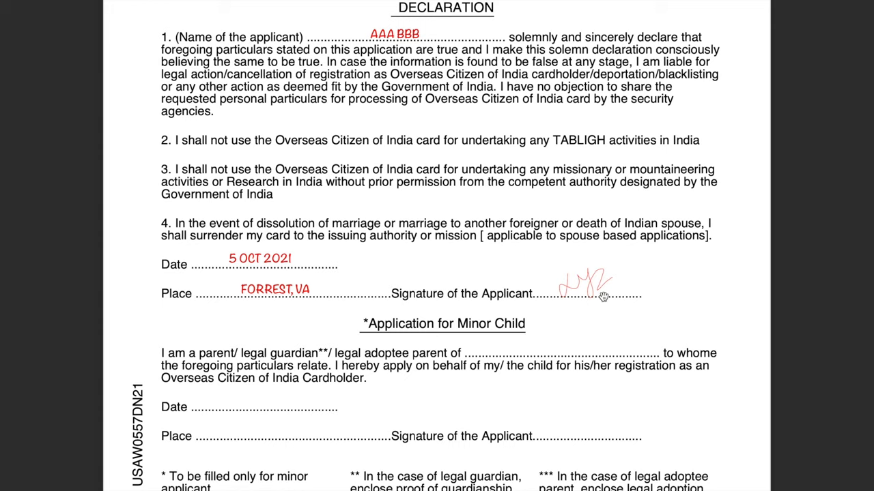
{"action": "key", "text": "super+minus"}
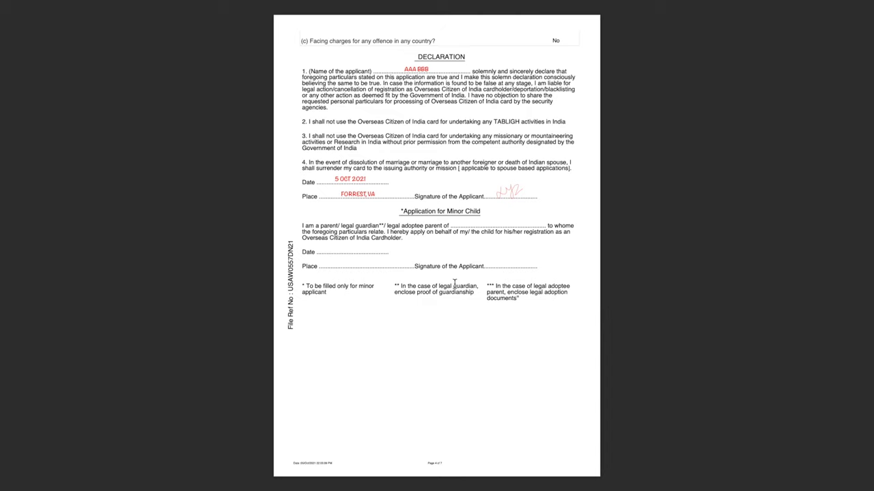
{"action": "key", "text": "super+plus"}
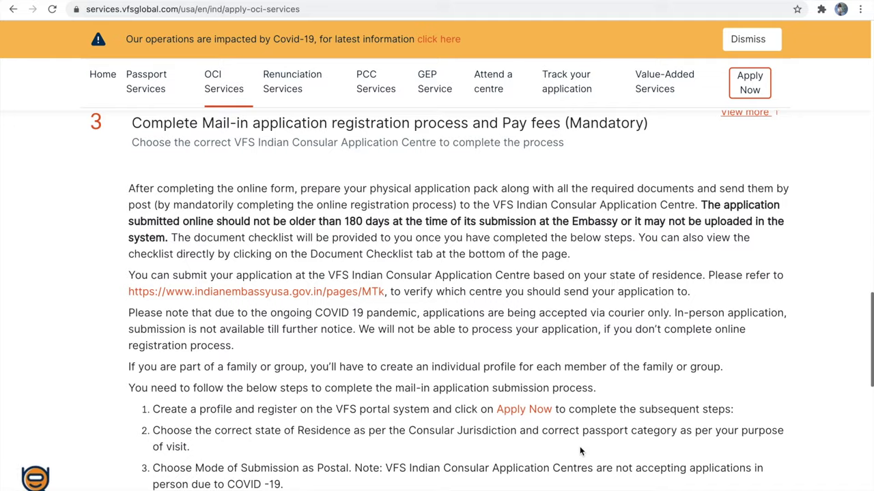
Step: Open the postal application portal via the 'Already created Profile' link
{"action": "scroll", "coordinate": [580, 451], "scroll_direction": "down", "scroll_amount": 2}
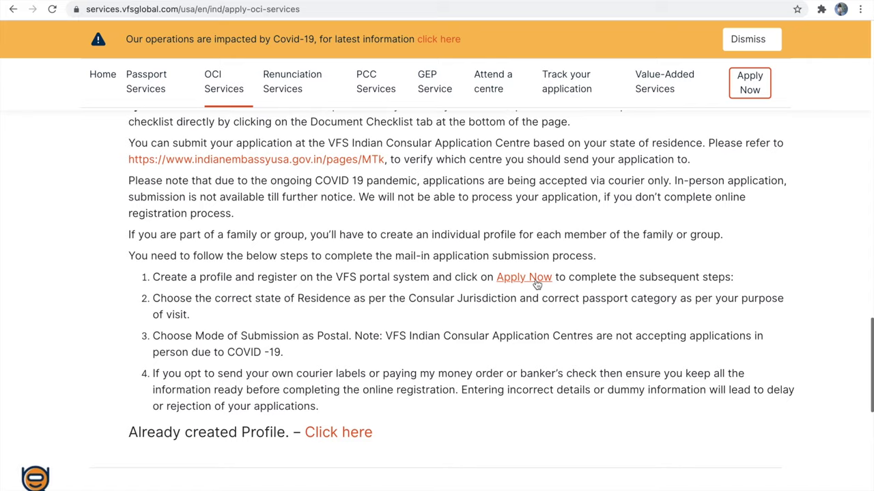
{"action": "left_click", "coordinate": [347, 434]}
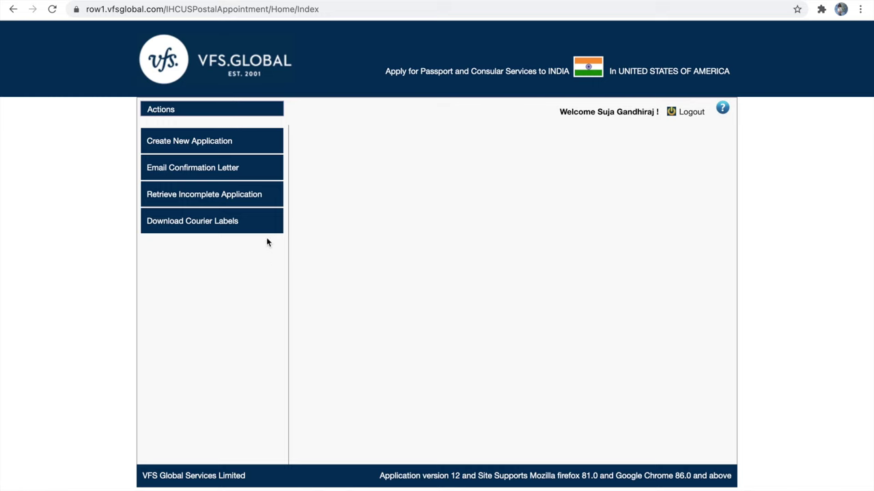
Step: Start a new application with centre Washington DC, main category OCI and category New OCI
{"action": "left_click", "coordinate": [265, 145]}
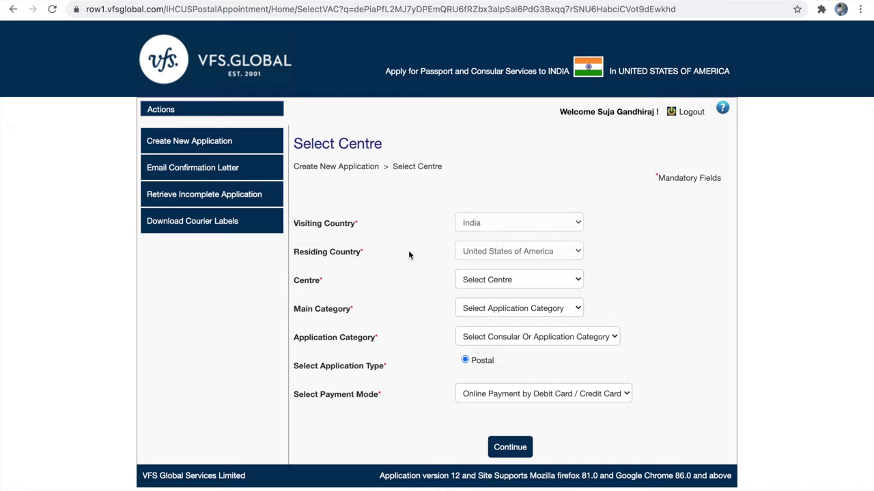
{"action": "left_click", "coordinate": [482, 279]}
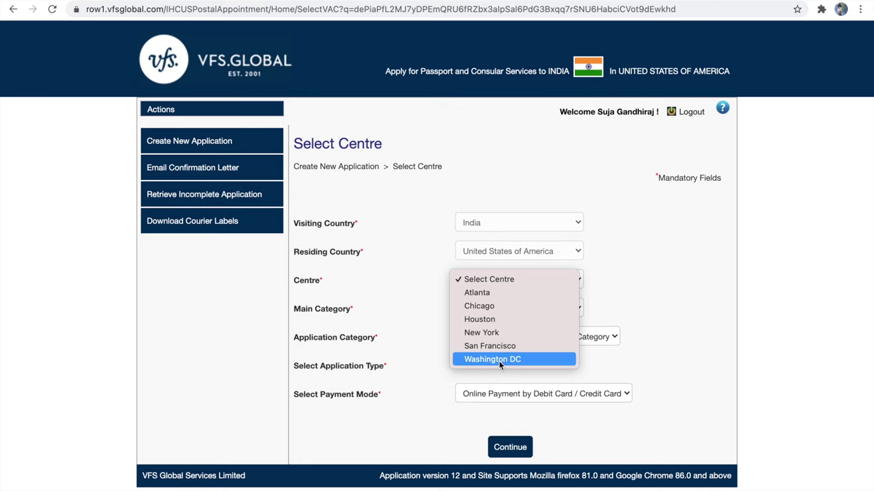
{"action": "left_click", "coordinate": [499, 361]}
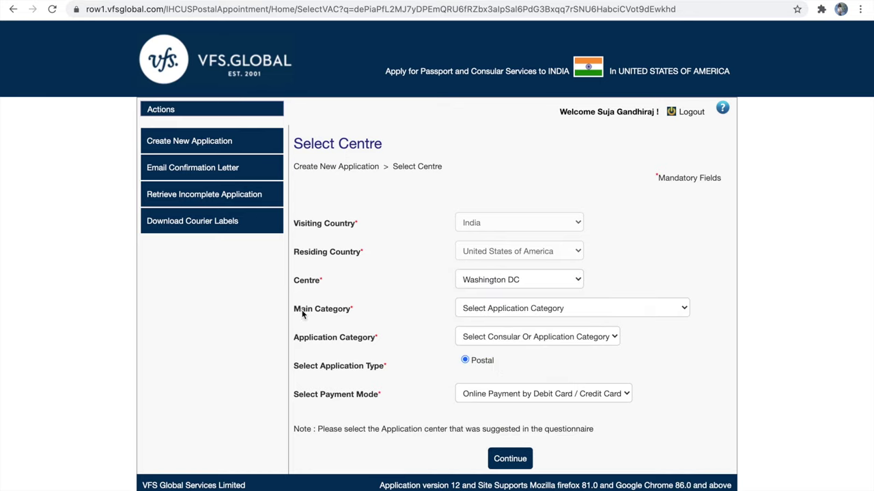
{"action": "left_click", "coordinate": [496, 312]}
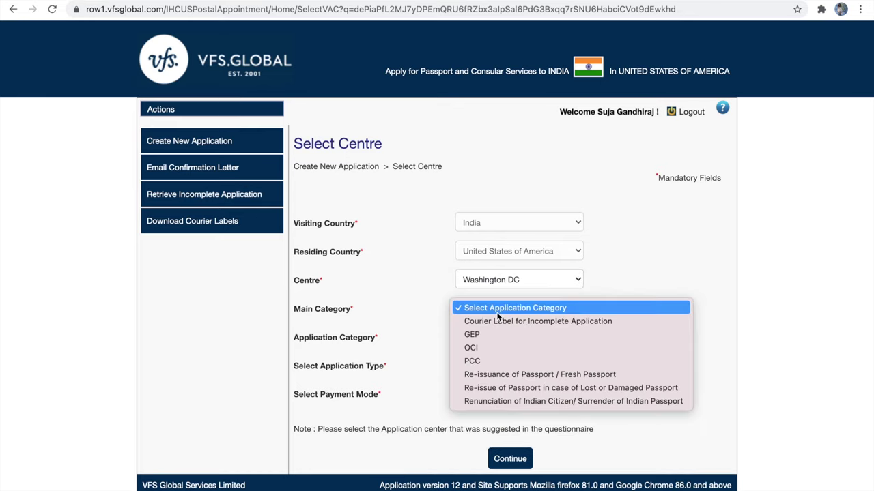
{"action": "left_click", "coordinate": [497, 348]}
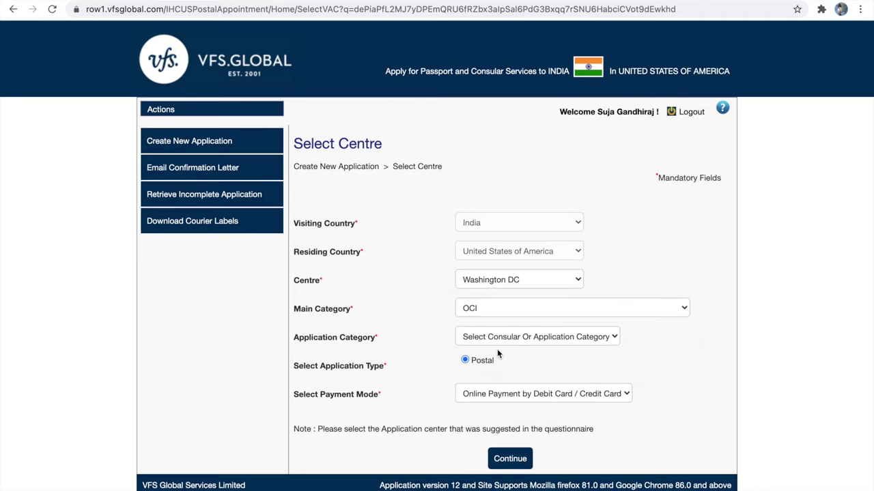
{"action": "left_click", "coordinate": [505, 337]}
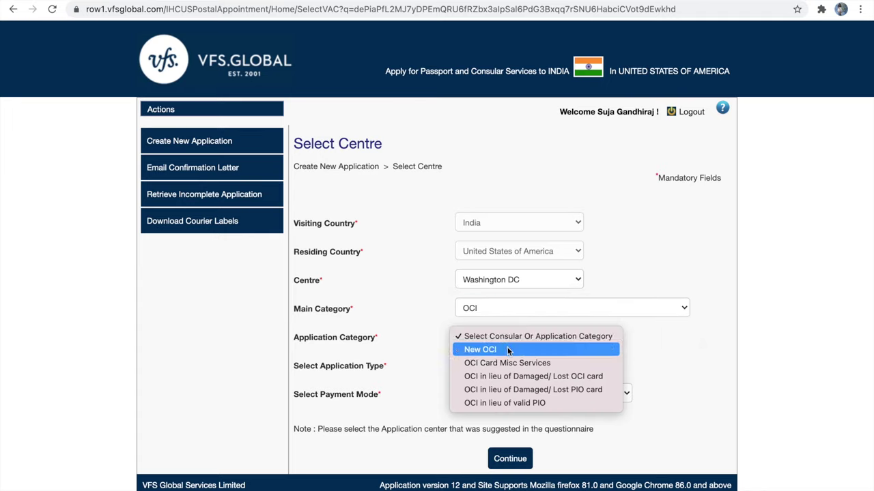
{"action": "left_click", "coordinate": [508, 349]}
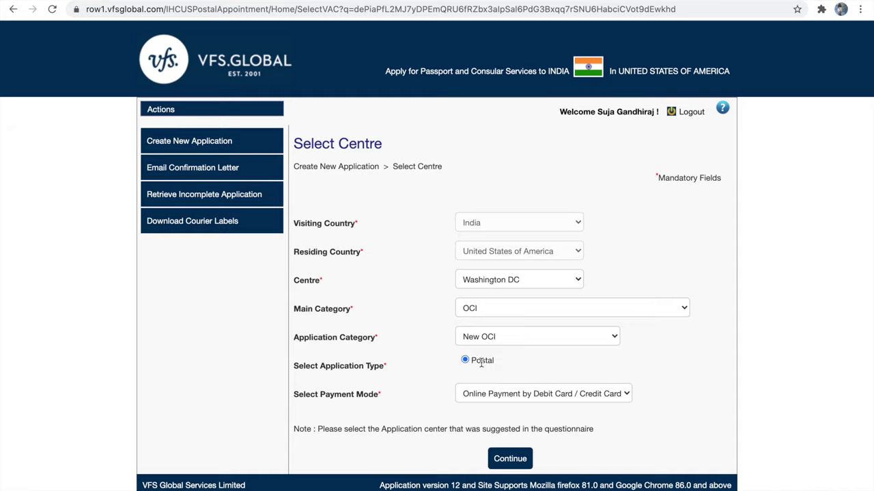
Step: Keep Online Payment by debit/credit card as payment mode and continue to the customer list
{"action": "left_click", "coordinate": [510, 394]}
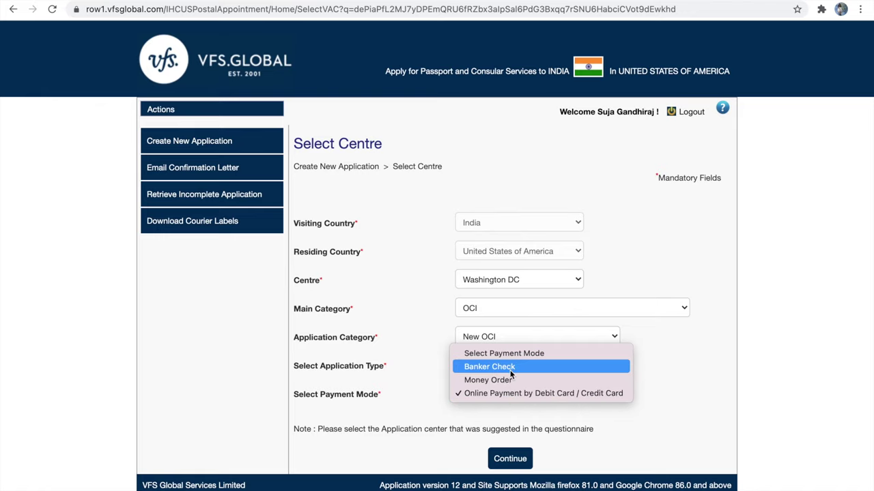
{"action": "left_click", "coordinate": [511, 395]}
{"action": "scroll", "coordinate": [603, 429], "scroll_direction": "down", "scroll_amount": 1}
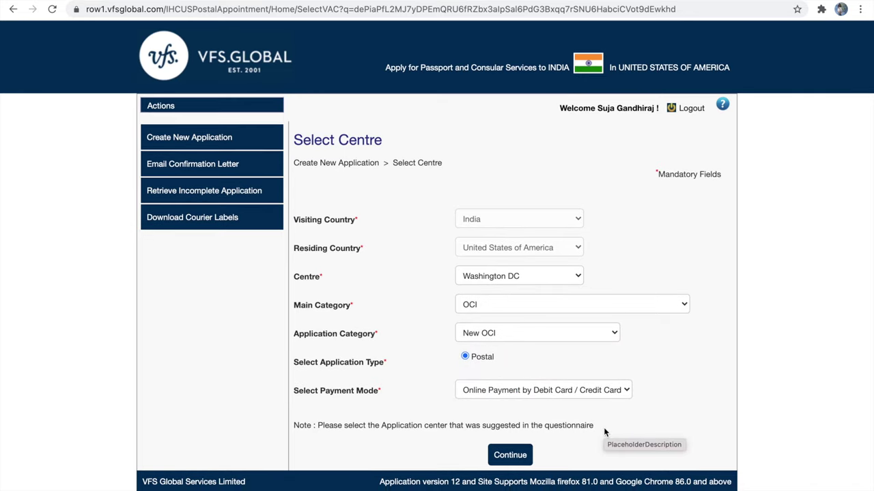
{"action": "scroll", "coordinate": [603, 427], "scroll_direction": "up", "scroll_amount": 1}
{"action": "left_click", "coordinate": [585, 394]}
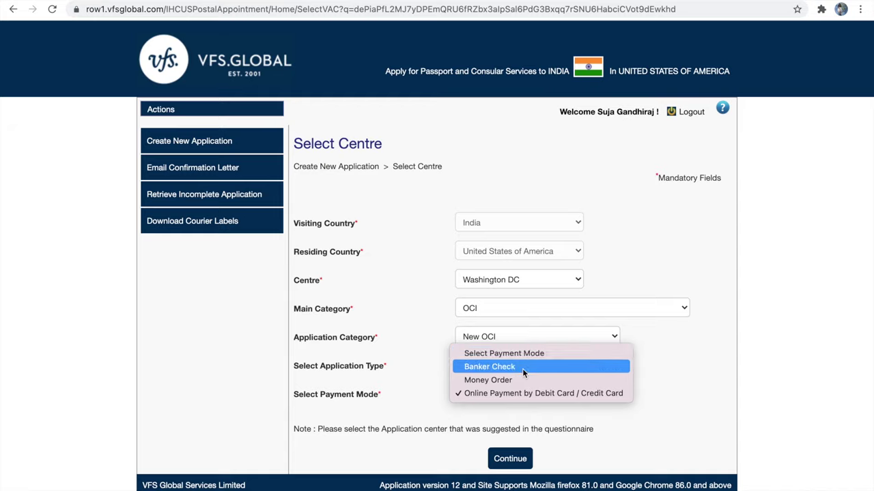
{"action": "left_click", "coordinate": [538, 394]}
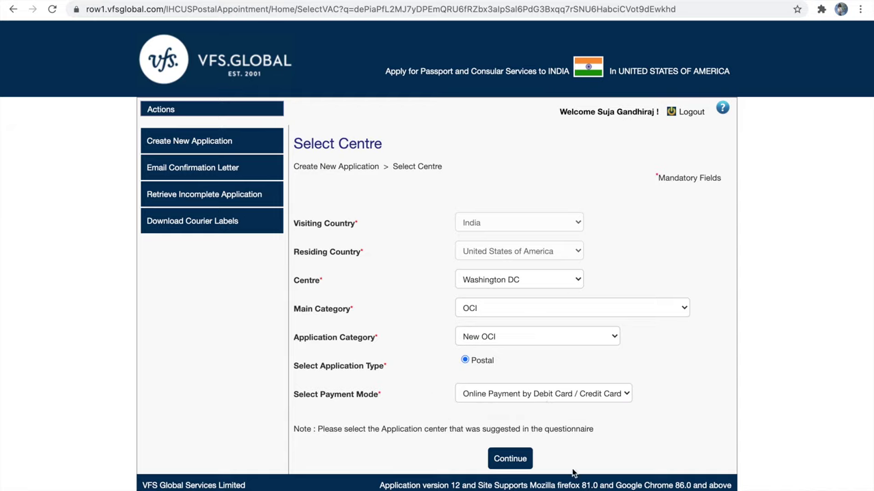
{"action": "left_click", "coordinate": [501, 462]}
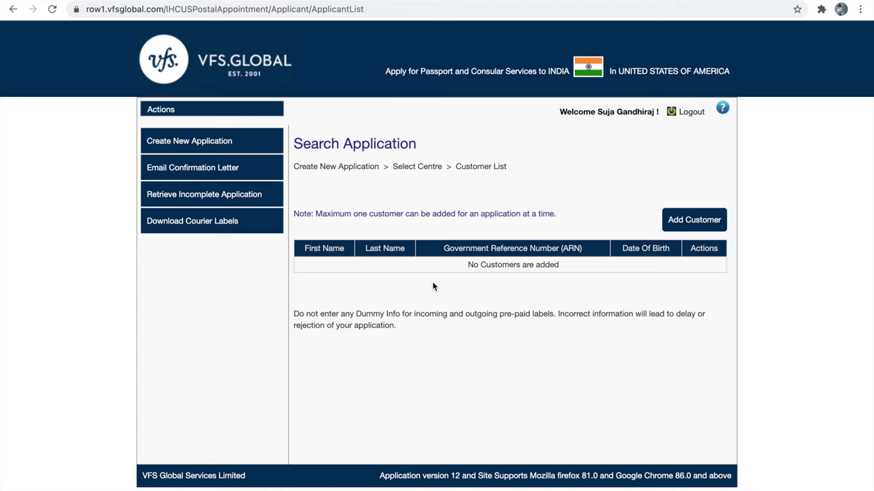
Step: Enter the OCI reference, passport number, birth and expiry dates, and first name in Add Customer
{"action": "left_click", "coordinate": [686, 225]}
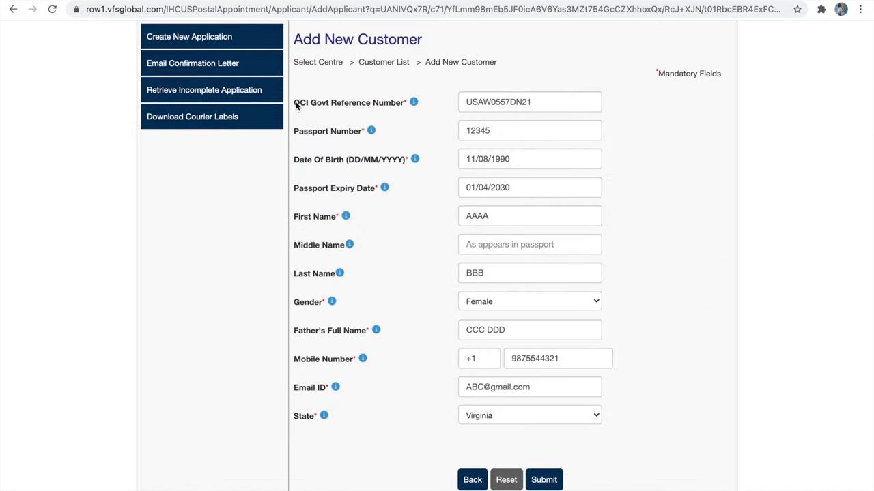
{"action": "left_click_drag", "start_coordinate": [296, 103], "coordinate": [406, 113]}
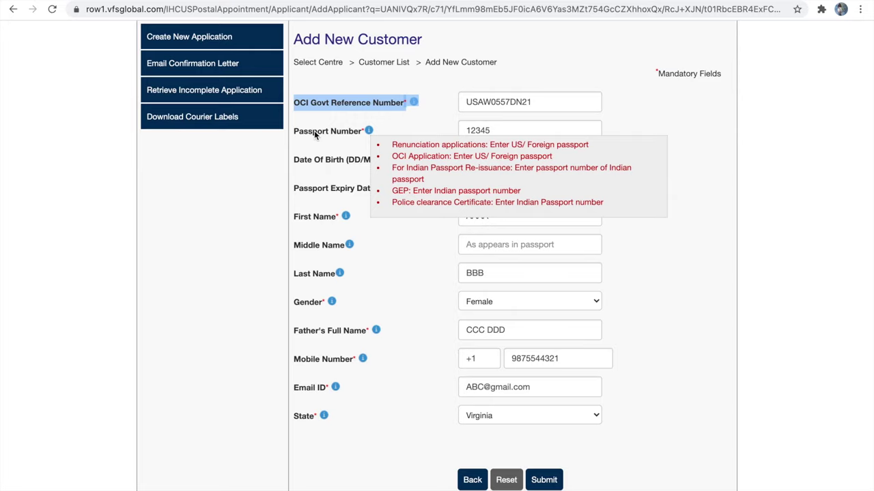
{"action": "left_click_drag", "start_coordinate": [344, 136], "coordinate": [365, 146]}
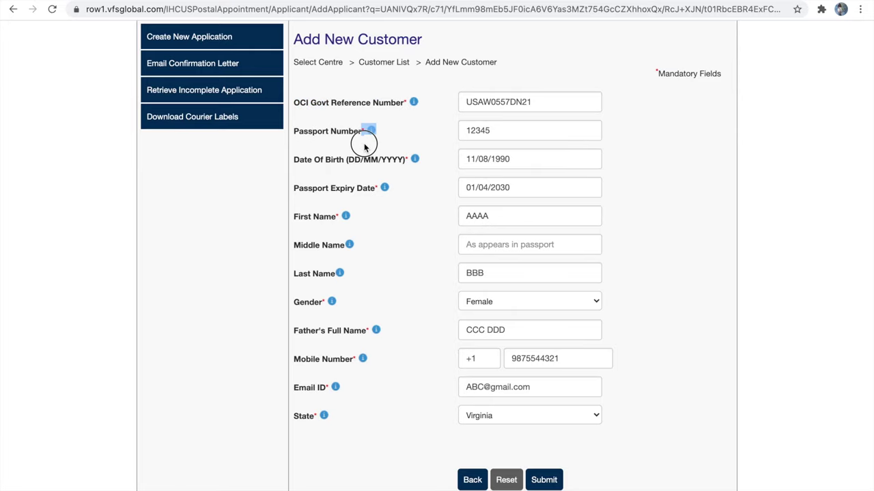
{"action": "left_click", "coordinate": [505, 135]}
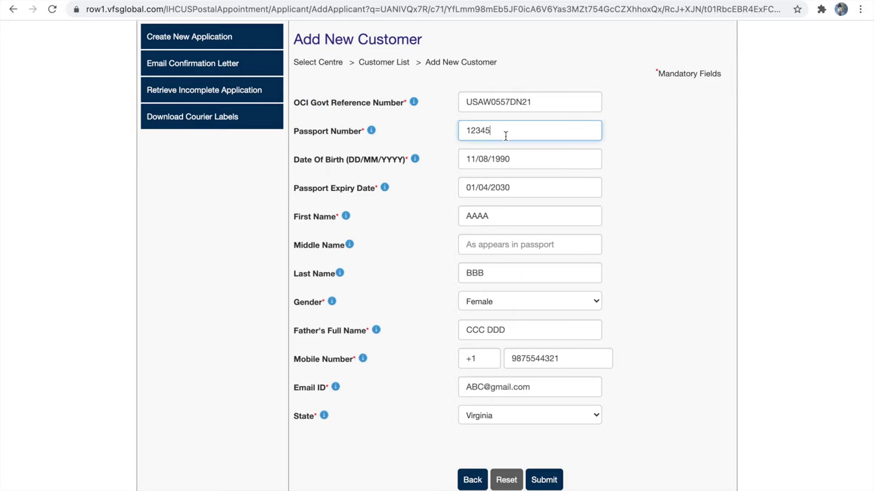
{"action": "left_click", "coordinate": [531, 163]}
{"action": "left_click", "coordinate": [534, 194]}
{"action": "left_click", "coordinate": [525, 215]}
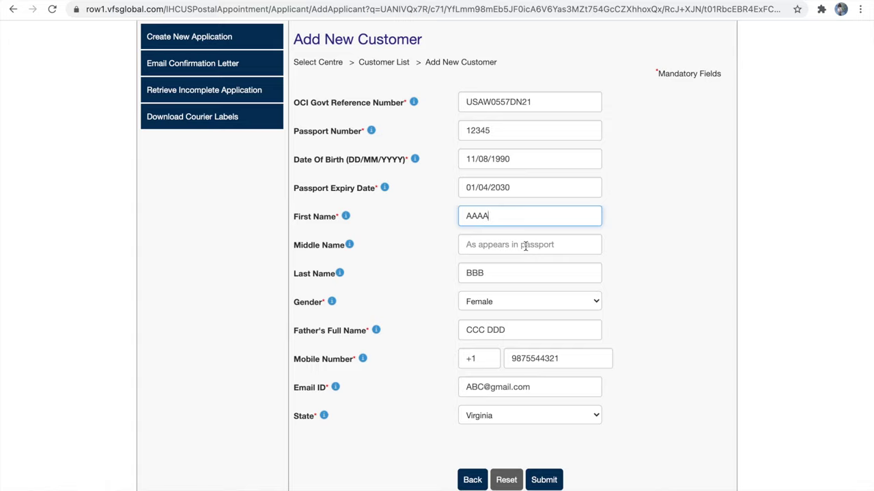
Step: Complete middle and last name, Gender Female, father's name, mobile and e-mail, then submit
{"action": "left_click", "coordinate": [525, 247]}
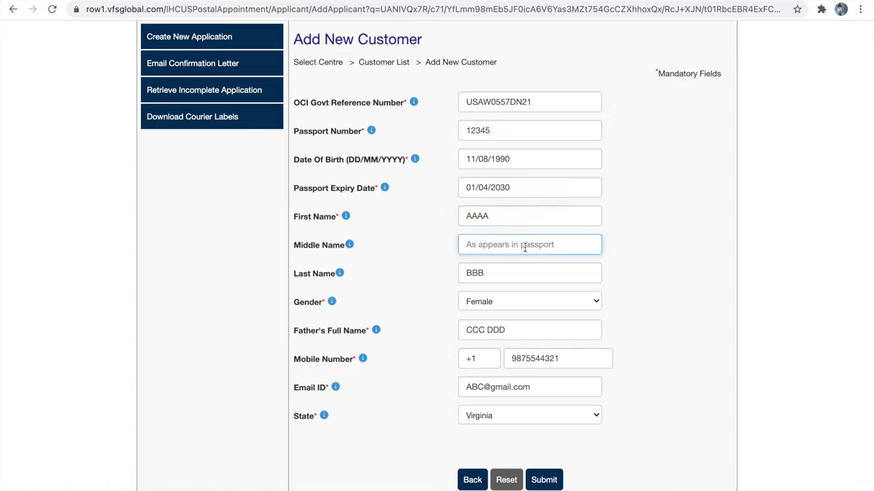
{"action": "left_click", "coordinate": [504, 276]}
{"action": "left_click", "coordinate": [501, 301]}
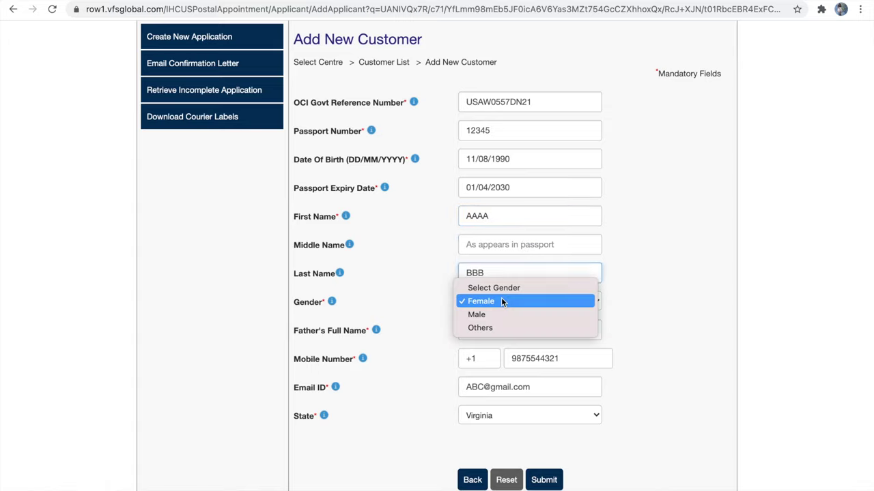
{"action": "left_click", "coordinate": [503, 302]}
{"action": "left_click_drag", "start_coordinate": [508, 330], "coordinate": [460, 328]}
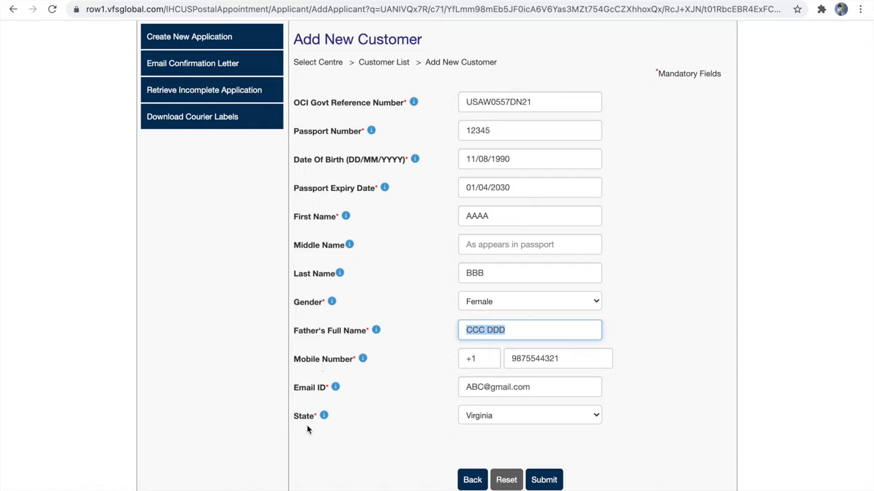
{"action": "left_click_drag", "start_coordinate": [376, 388], "coordinate": [294, 354]}
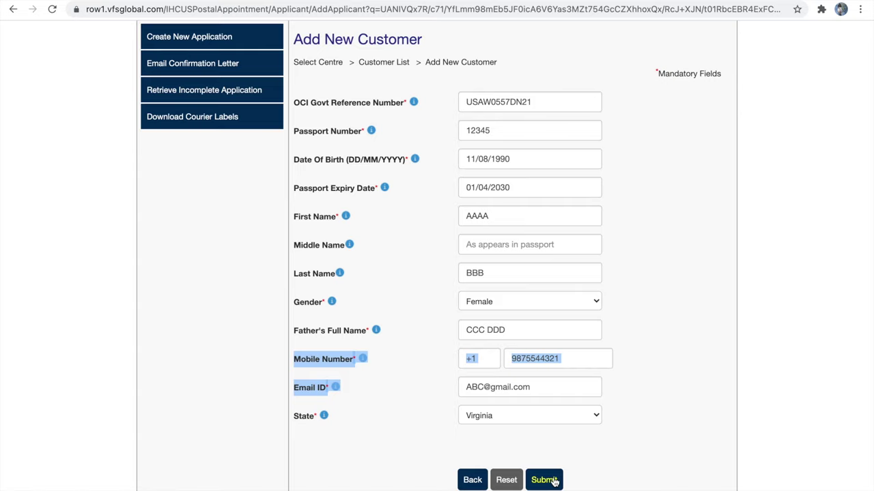
{"action": "left_click", "coordinate": [554, 482]}
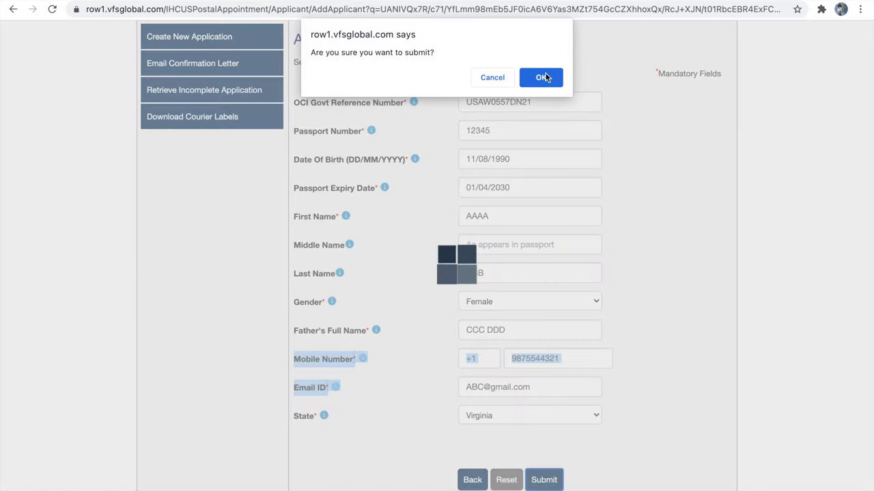
Step: Confirm the customer, choose VFS offered courier service, and continue to the USD 335.24 summary
{"action": "left_click", "coordinate": [541, 77]}
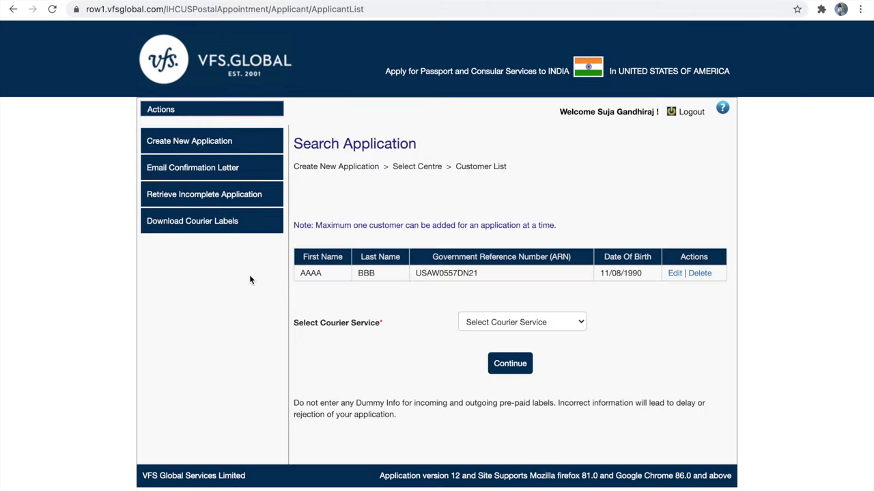
{"action": "left_click", "coordinate": [482, 324]}
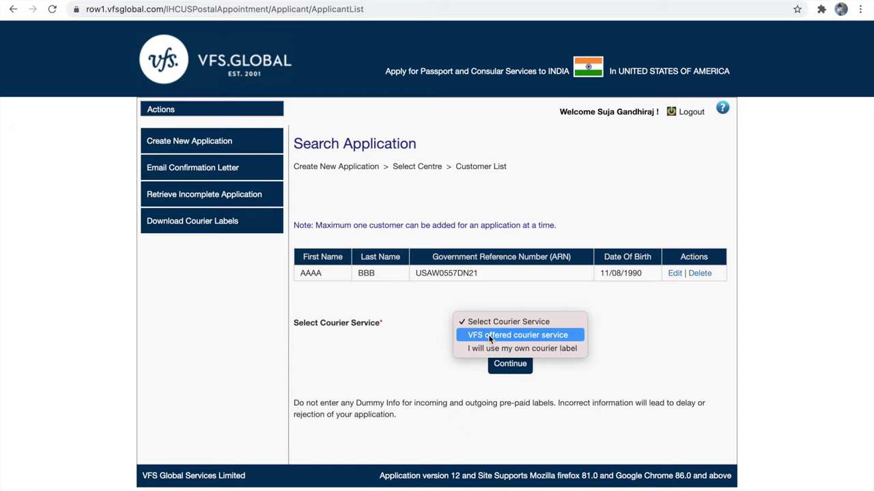
{"action": "left_click", "coordinate": [488, 335]}
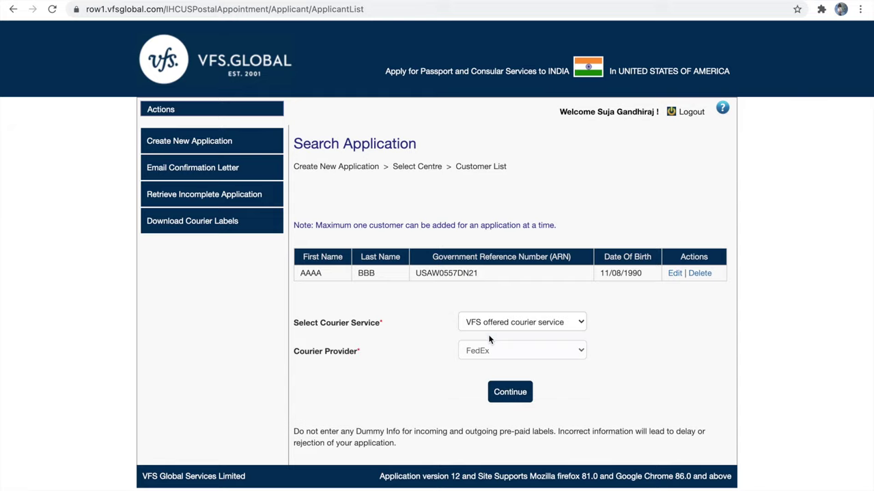
{"action": "left_click", "coordinate": [511, 393]}
{"action": "left_click_drag", "start_coordinate": [686, 243], "coordinate": [641, 245]}
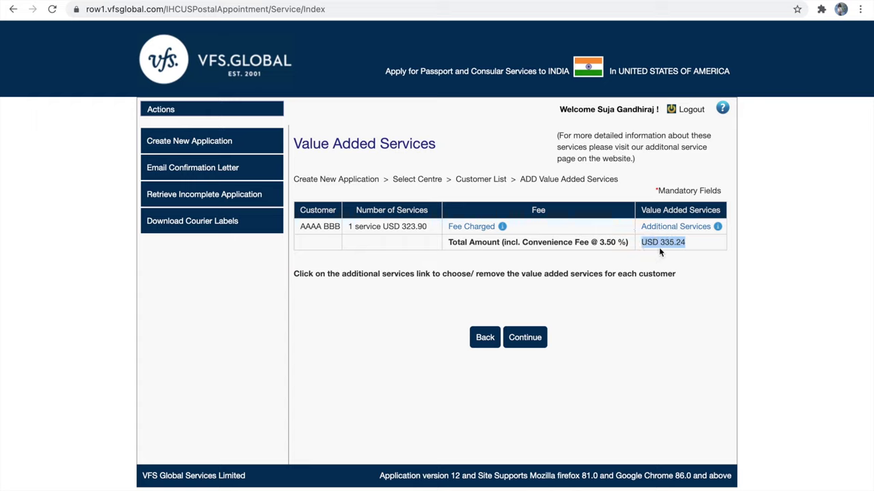
Step: Check the fee breakdown—Consular 275.00, ICWF 3.00, VFS service 15.90, total USD 293.90—then close it
{"action": "left_click", "coordinate": [481, 229]}
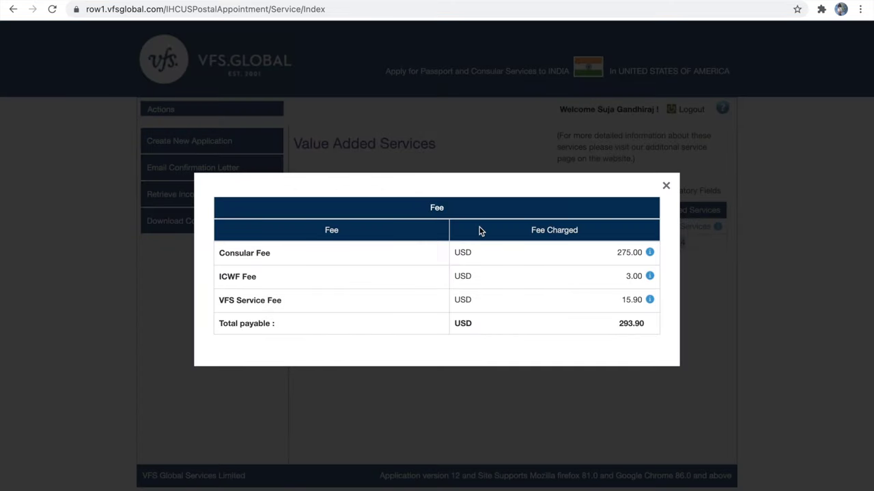
{"action": "left_click_drag", "start_coordinate": [216, 253], "coordinate": [618, 325]}
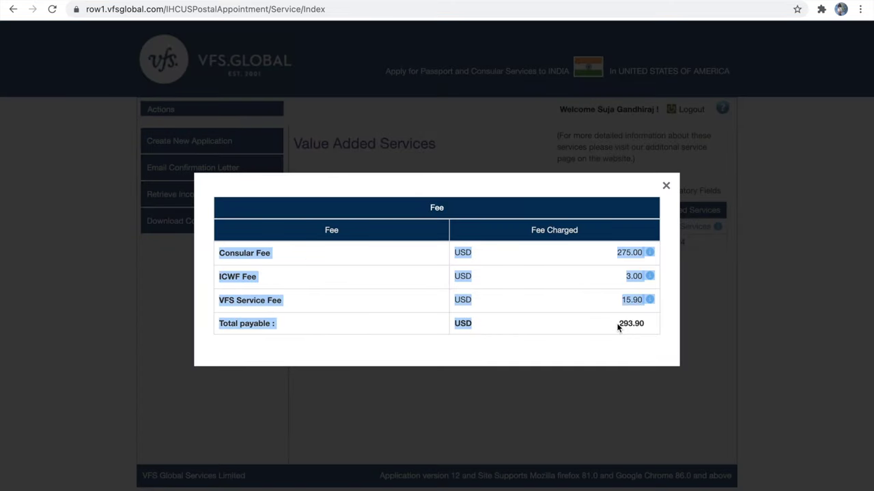
{"action": "left_click", "coordinate": [274, 261]}
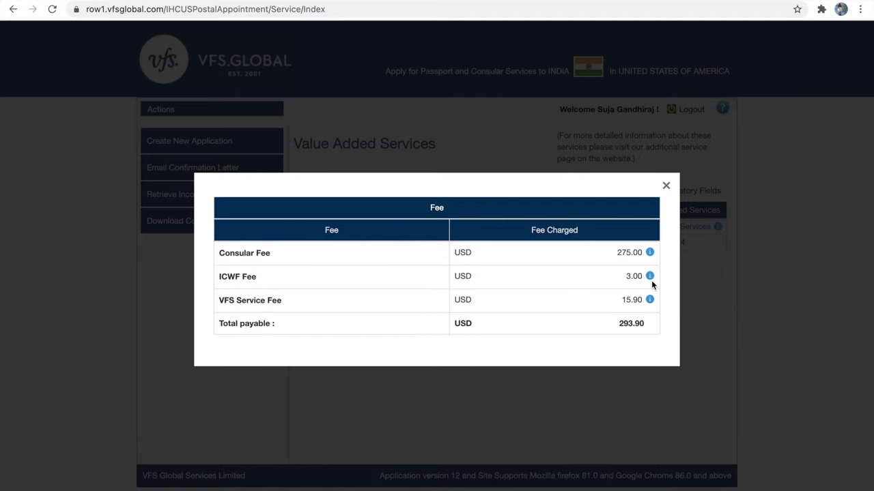
{"action": "left_click_drag", "start_coordinate": [219, 302], "coordinate": [309, 302]}
{"action": "mouse_move", "coordinate": [634, 308]}
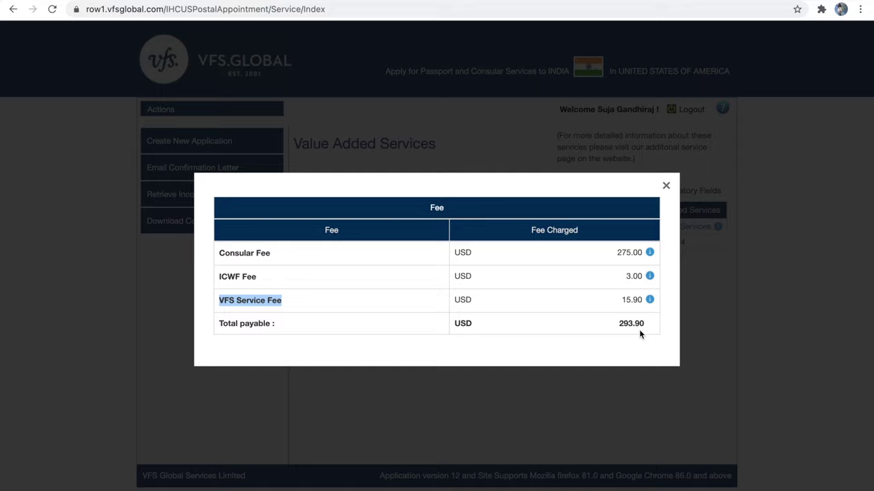
{"action": "left_click", "coordinate": [665, 186]}
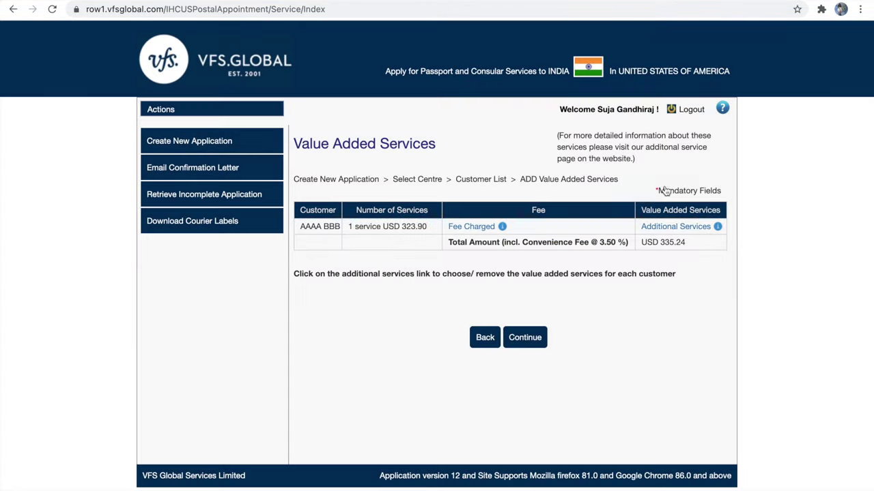
Step: Keep round trip courier as the only additional service, with SMS alerts removed, and save
{"action": "left_click", "coordinate": [659, 229]}
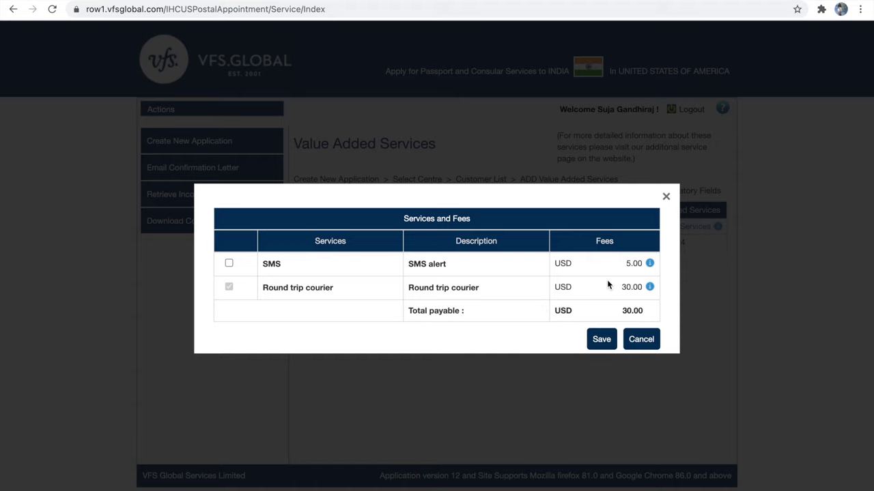
{"action": "left_click_drag", "start_coordinate": [263, 287], "coordinate": [347, 290]}
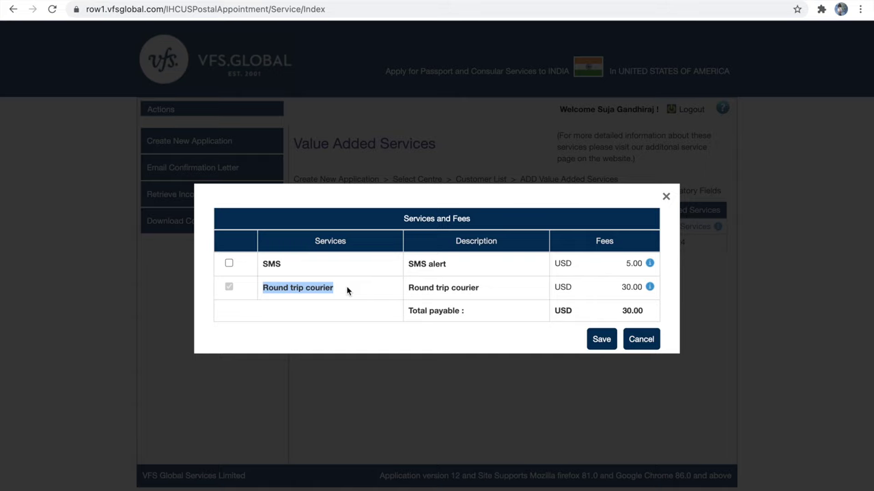
{"action": "left_click", "coordinate": [229, 265]}
{"action": "mouse_move", "coordinate": [641, 272]}
{"action": "left_click", "coordinate": [229, 263]}
{"action": "left_click", "coordinate": [607, 342]}
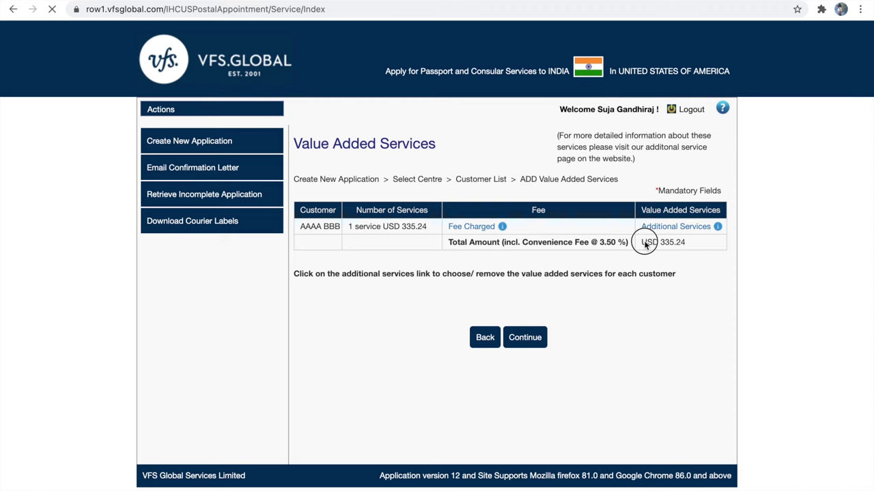
{"action": "left_click", "coordinate": [530, 337]}
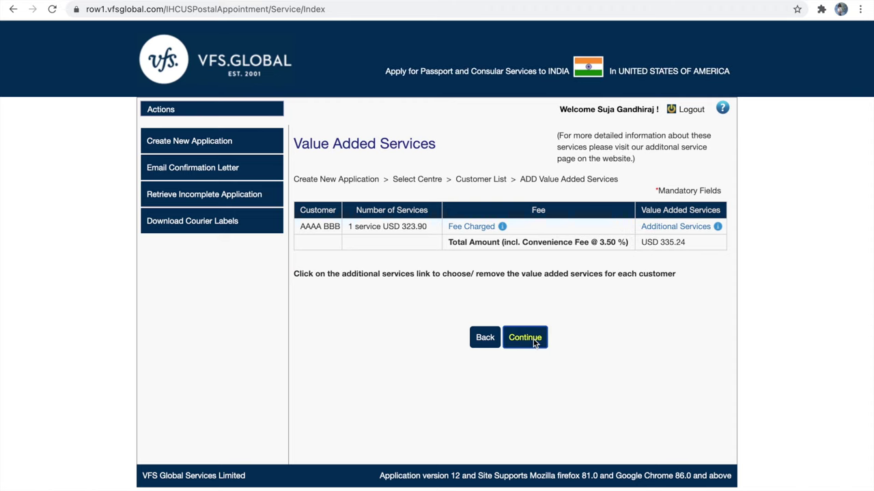
Step: Validate the customer mailing address, submit it and accept the confirmation prompt
{"action": "scroll", "coordinate": [460, 363], "scroll_direction": "down", "scroll_amount": 3}
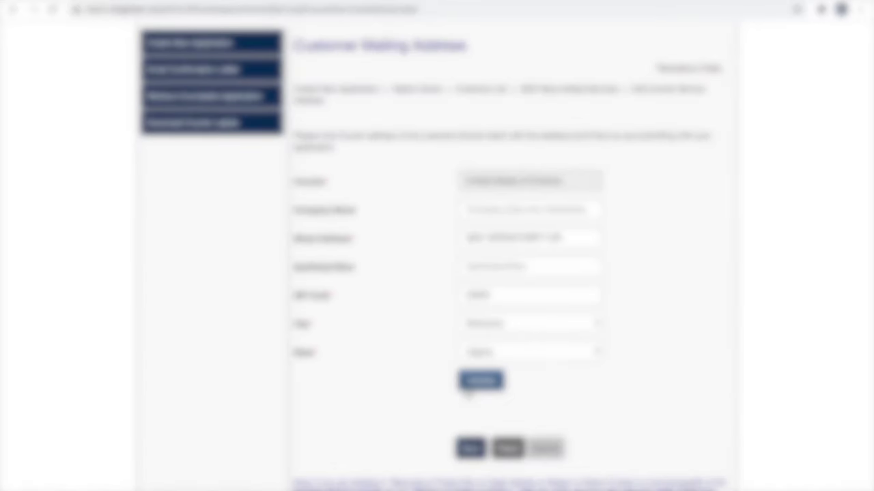
{"action": "left_click", "coordinate": [467, 386]}
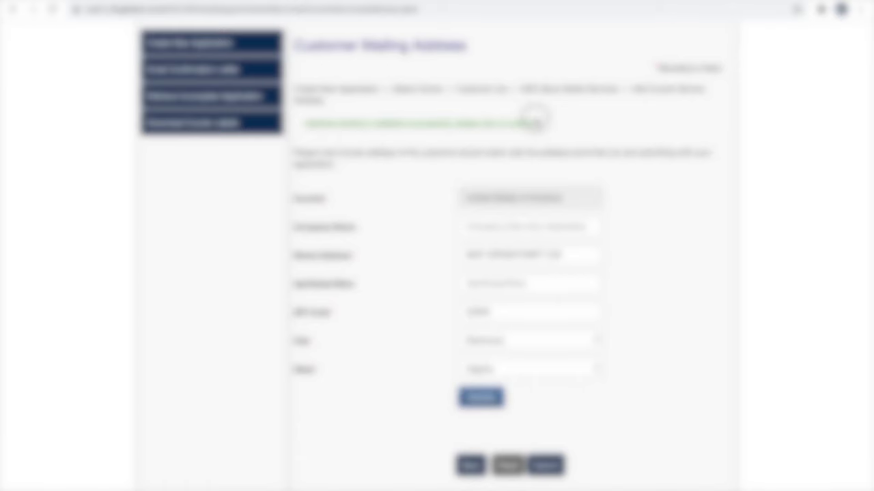
{"action": "triple_click", "coordinate": [540, 123]}
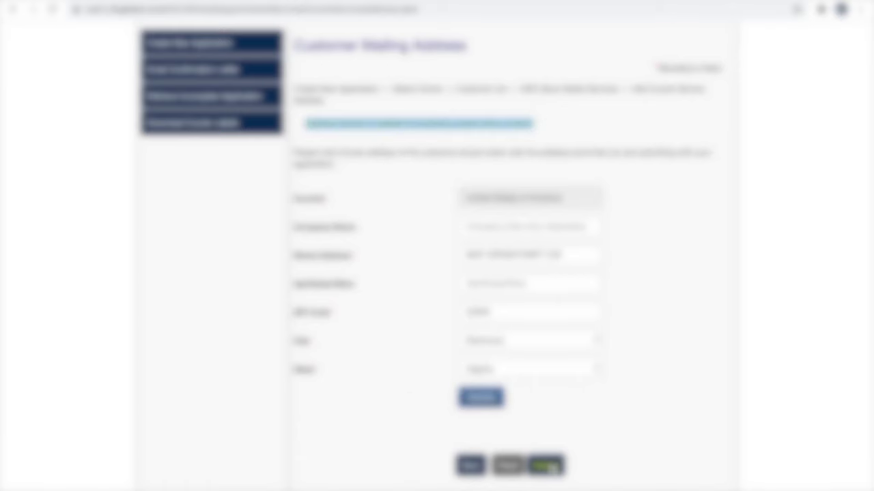
{"action": "left_click", "coordinate": [549, 467]}
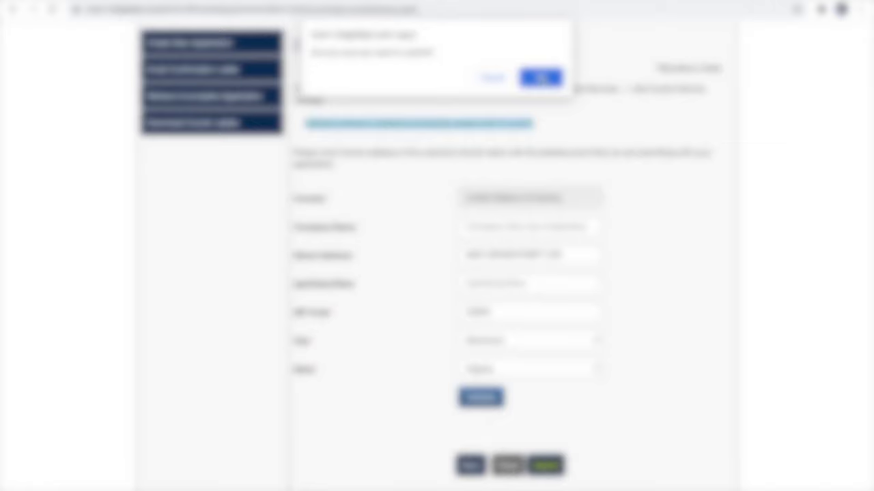
{"action": "key", "text": "Return"}
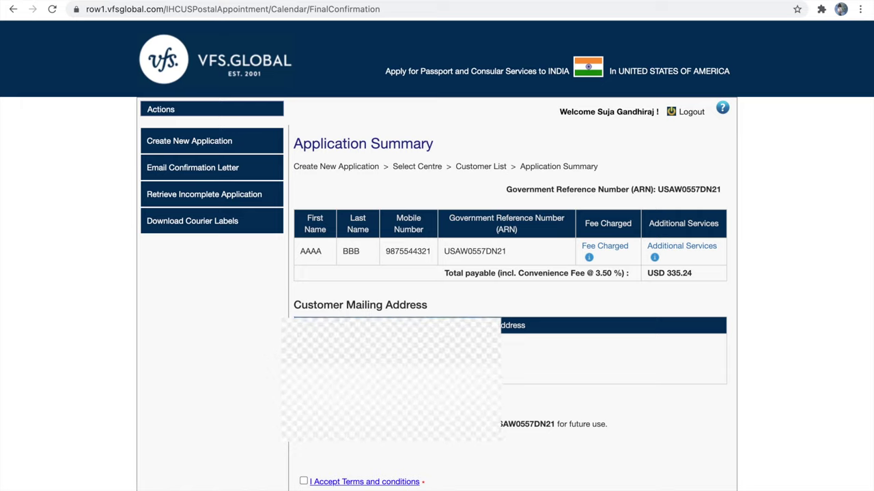
Step: Review the Application Summary's applicant details, government reference number and mailing address
{"action": "left_click_drag", "start_coordinate": [294, 143], "coordinate": [448, 150]}
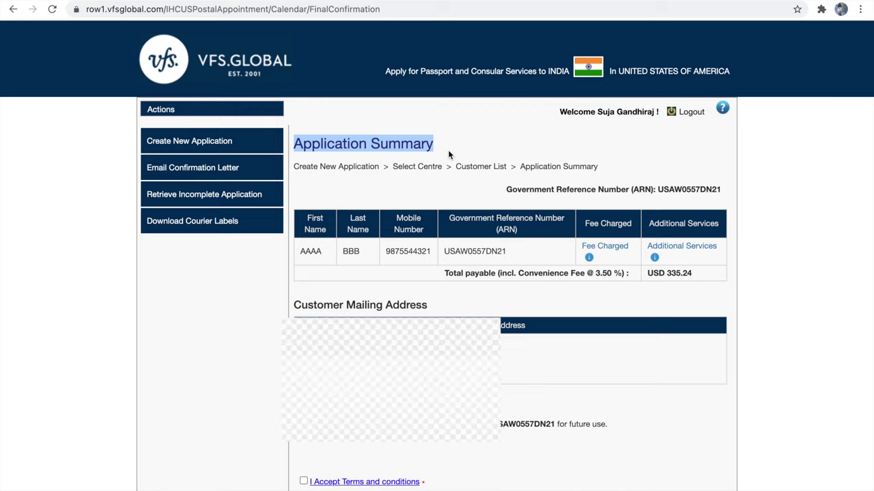
{"action": "left_click_drag", "start_coordinate": [298, 250], "coordinate": [539, 260]}
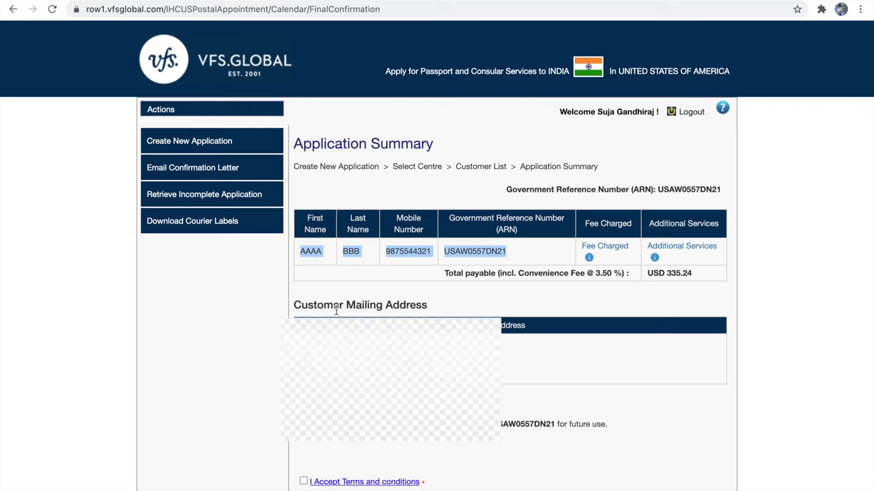
{"action": "left_click_drag", "start_coordinate": [294, 311], "coordinate": [437, 307]}
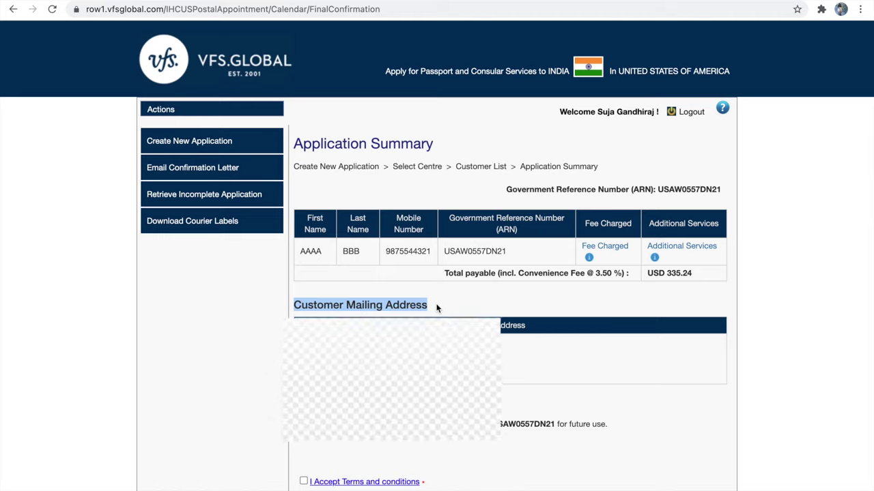
{"action": "left_click_drag", "start_coordinate": [445, 251], "coordinate": [505, 251]}
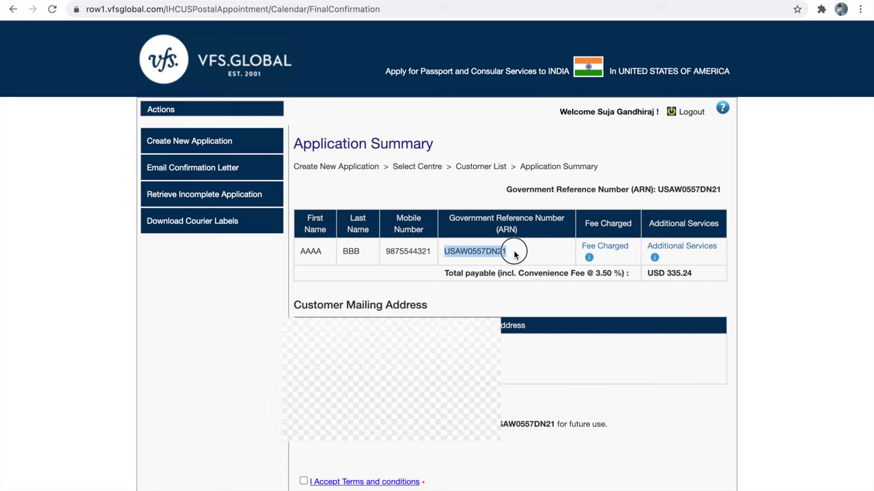
{"action": "left_click_drag", "start_coordinate": [294, 308], "coordinate": [444, 313]}
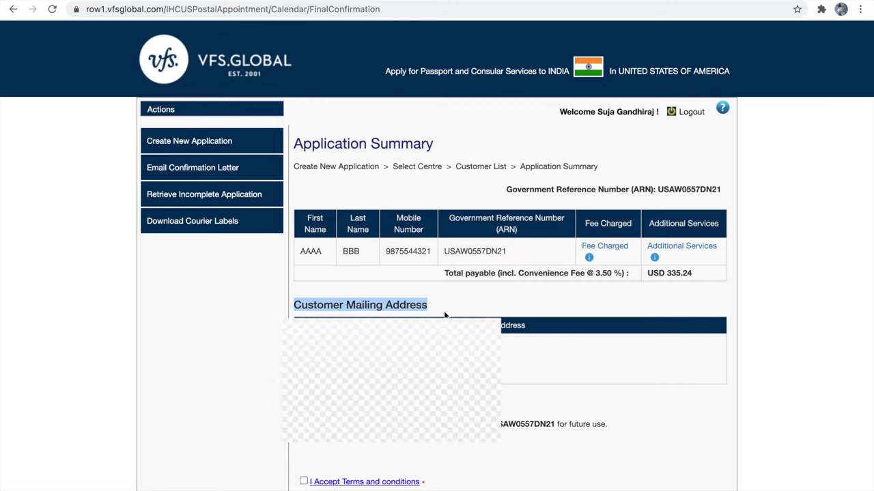
{"action": "left_click", "coordinate": [447, 433]}
Step: Accept the terms and conditions and confirm the OCI application
{"action": "scroll", "coordinate": [447, 437], "scroll_direction": "down", "scroll_amount": 1}
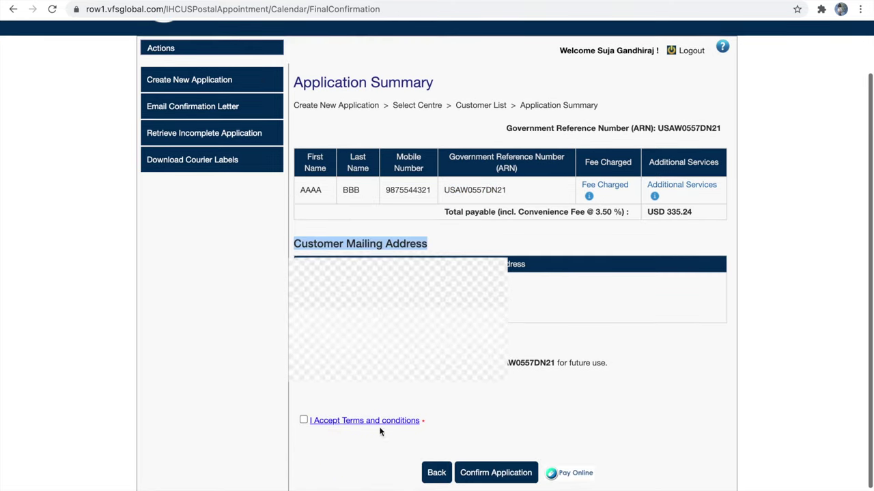
{"action": "left_click", "coordinate": [297, 418]}
{"action": "left_click", "coordinate": [303, 420]}
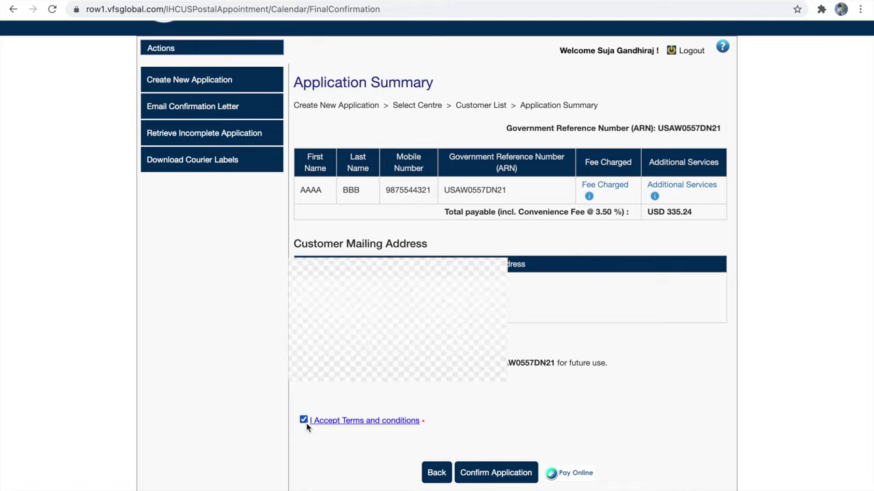
{"action": "left_click", "coordinate": [513, 481]}
{"action": "left_click", "coordinate": [540, 76]}
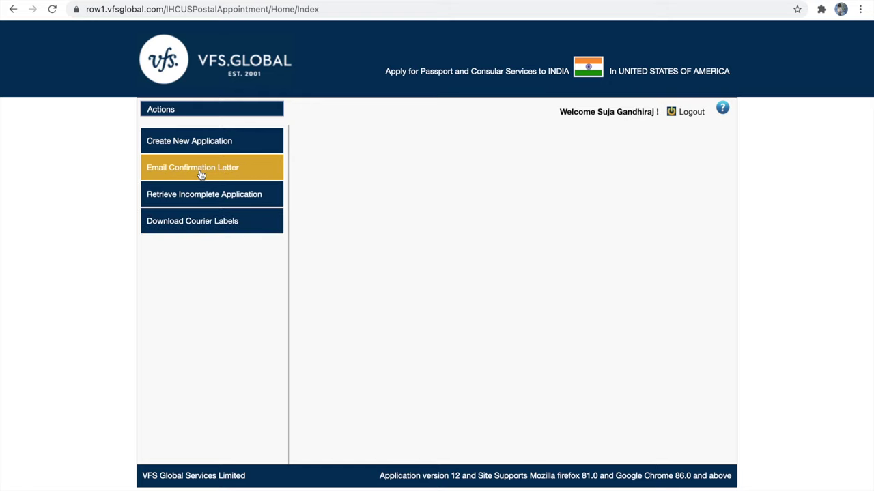
Step: Open Download Courier Labels and look over its ARN, Passport Number and Email ID fields
{"action": "left_click", "coordinate": [193, 223]}
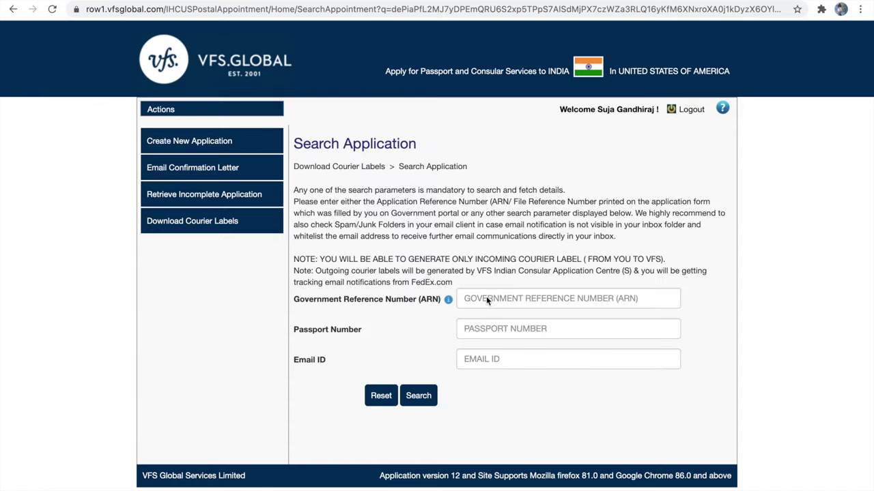
{"action": "left_click", "coordinate": [521, 300]}
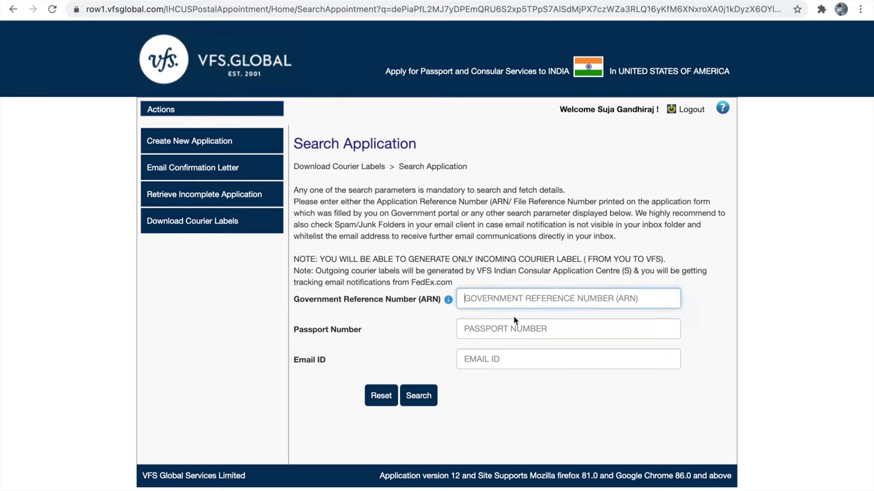
{"action": "left_click", "coordinate": [512, 328]}
{"action": "left_click", "coordinate": [499, 361]}
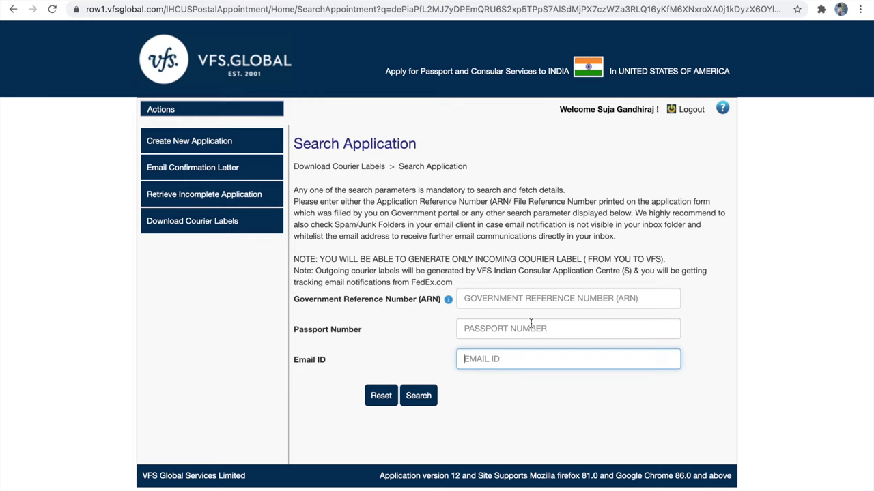
{"action": "left_click_drag", "start_coordinate": [315, 259], "coordinate": [580, 292]}
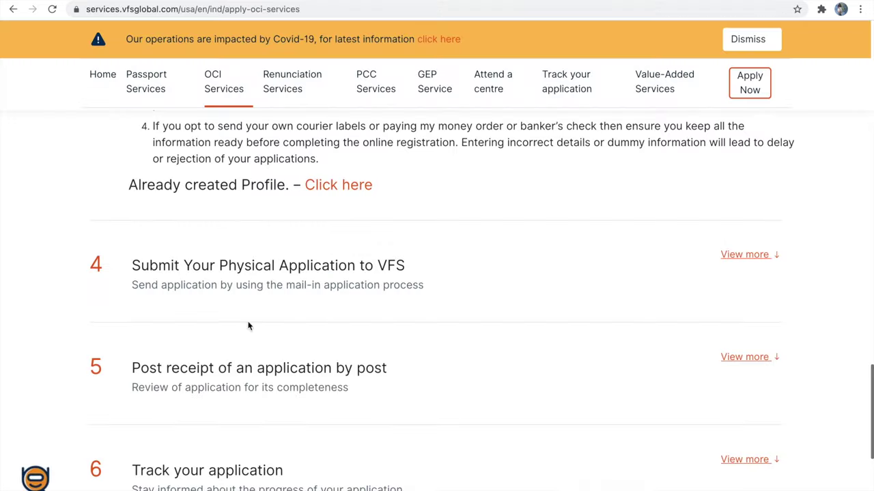
Step: Expand and review step 4, Submit Your Physical Application to VFS
{"action": "left_click_drag", "start_coordinate": [133, 266], "coordinate": [443, 267]}
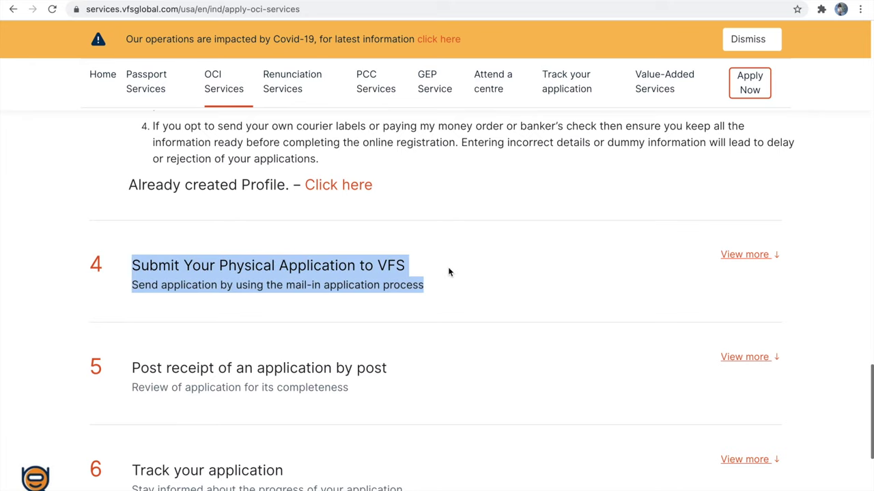
{"action": "left_click", "coordinate": [749, 255]}
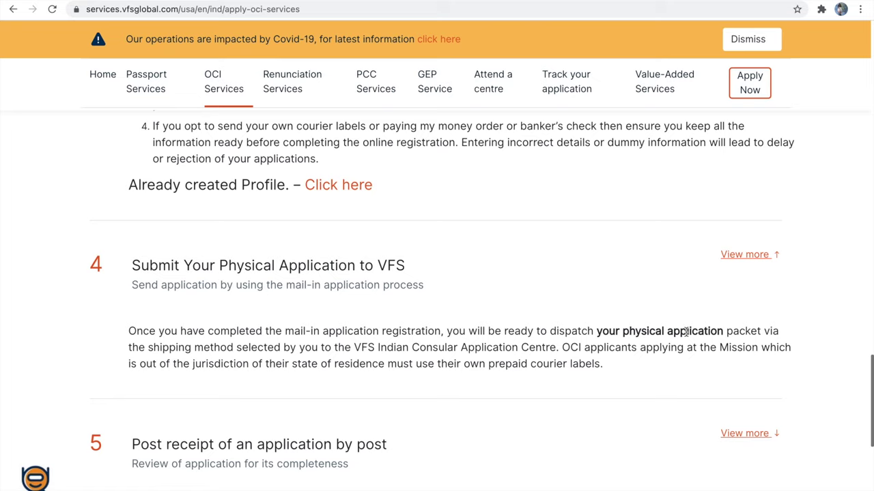
{"action": "left_click_drag", "start_coordinate": [139, 265], "coordinate": [440, 292]}
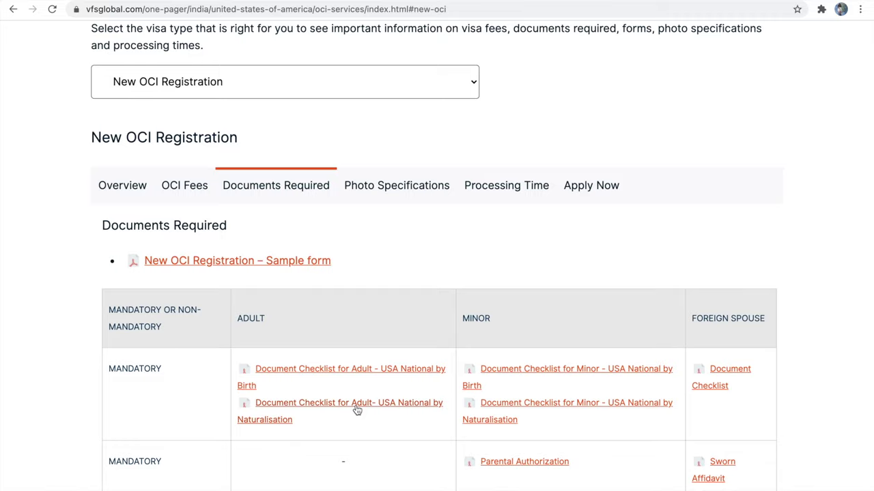
Step: Open the 'Document Checklist for Adult – USA National by Naturalisation' PDF
{"action": "left_click", "coordinate": [356, 406]}
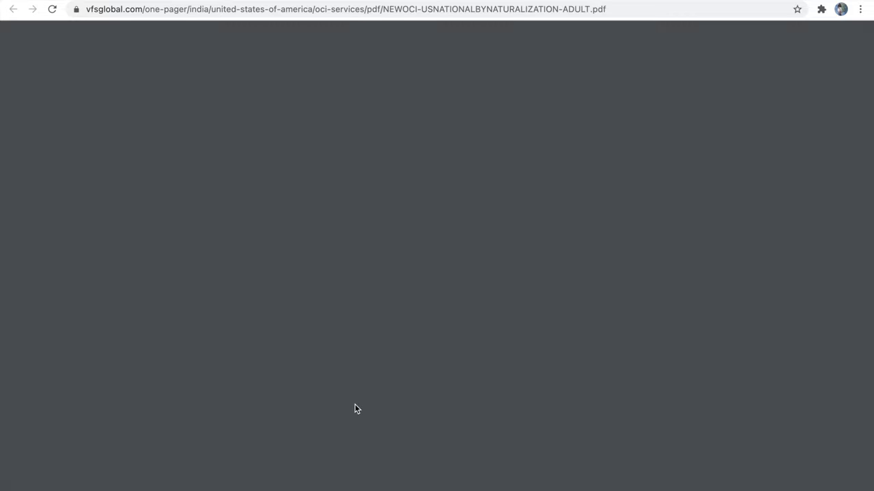
{"action": "key", "text": "super+w"}
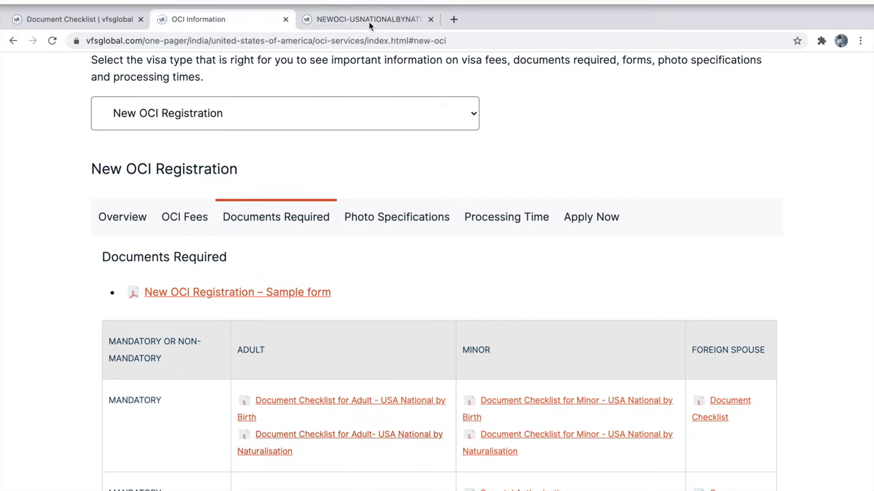
{"action": "left_click", "coordinate": [369, 19]}
{"action": "scroll", "coordinate": [337, 268], "scroll_direction": "down", "scroll_amount": 3}
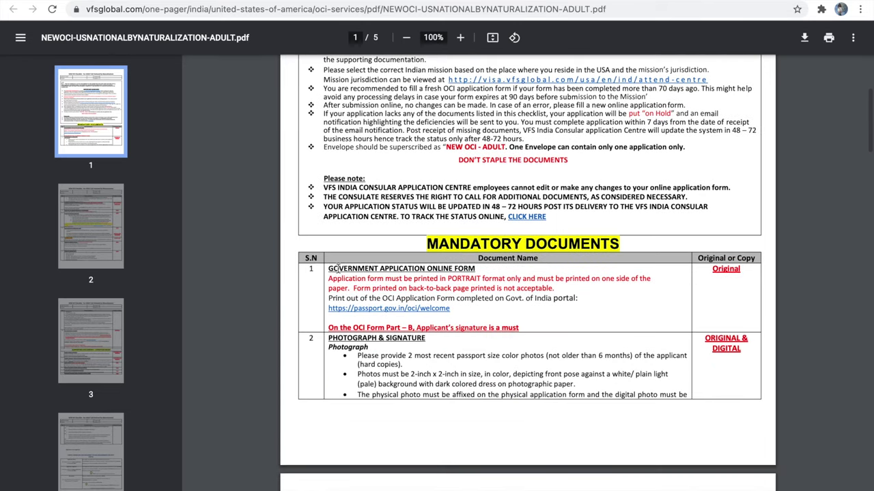
Step: Review the online application form (printed in portrait) and the two passport photo requirements
{"action": "left_click_drag", "start_coordinate": [327, 269], "coordinate": [478, 269]}
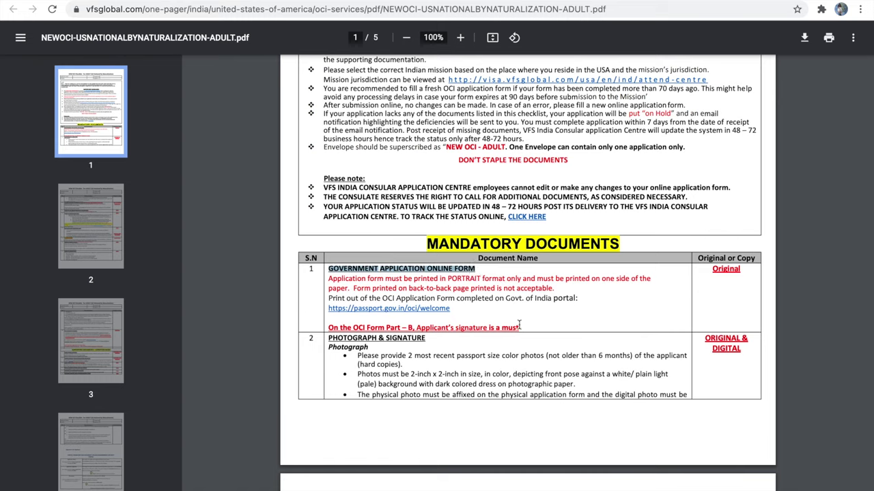
{"action": "left_click_drag", "start_coordinate": [328, 278], "coordinate": [484, 279]}
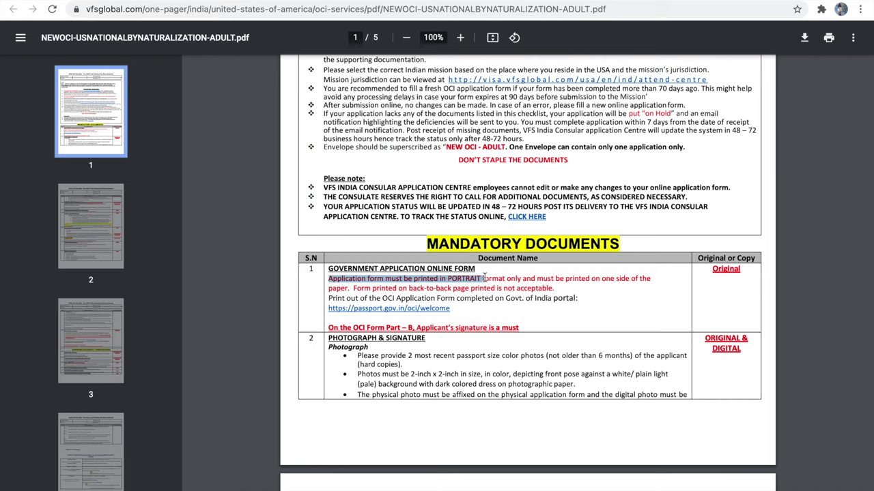
{"action": "left_click", "coordinate": [329, 337]}
{"action": "left_click_drag", "start_coordinate": [329, 338], "coordinate": [429, 339]}
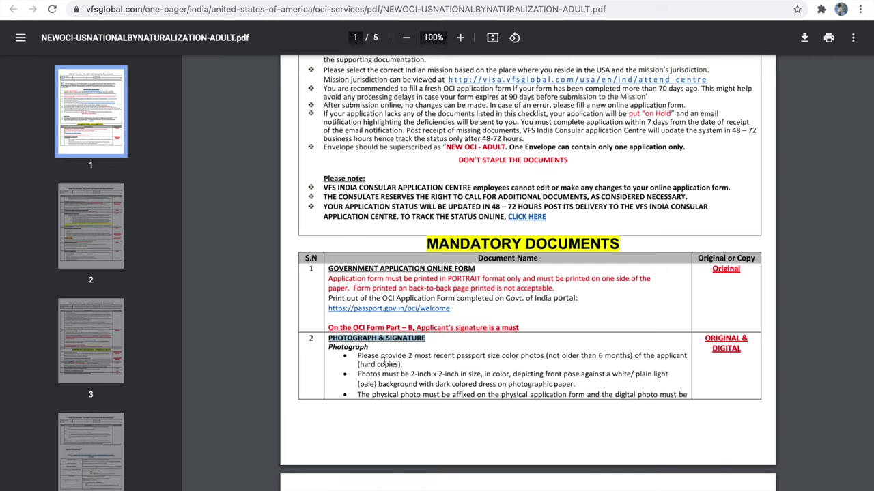
{"action": "left_click_drag", "start_coordinate": [357, 356], "coordinate": [414, 369]}
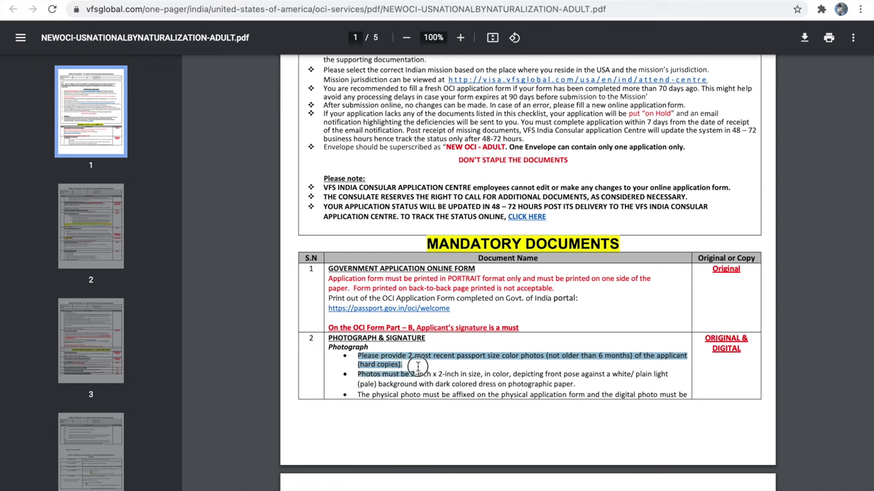
{"action": "left_click_drag", "start_coordinate": [355, 395], "coordinate": [407, 428]}
{"action": "left_click", "coordinate": [406, 429]}
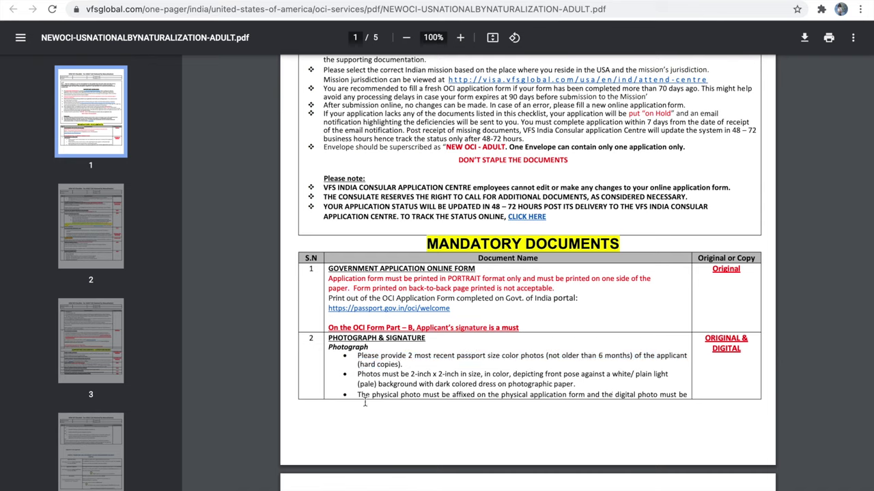
{"action": "left_click_drag", "start_coordinate": [357, 395], "coordinate": [687, 393]}
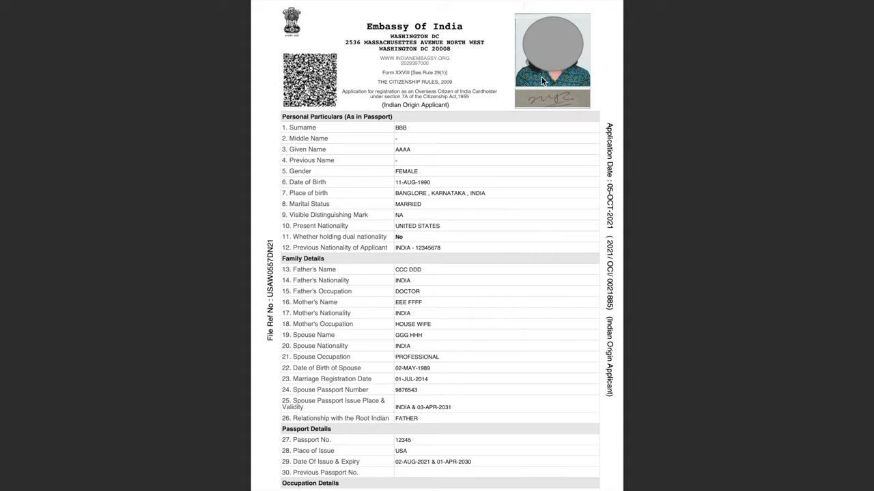
Step: Check the sample form signature, the 2-inch x 2-inch photo size and current passport page requirement
{"action": "left_click_drag", "start_coordinate": [495, 100], "coordinate": [606, 99]}
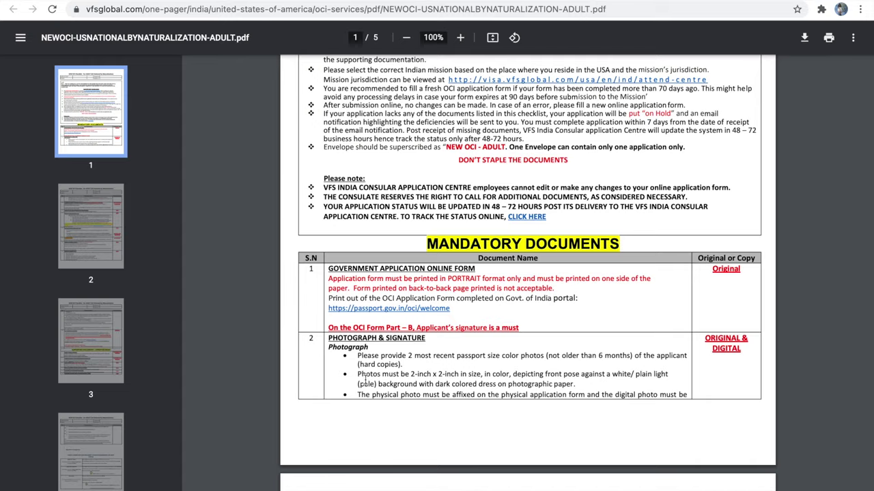
{"action": "left_click_drag", "start_coordinate": [356, 375], "coordinate": [585, 387]}
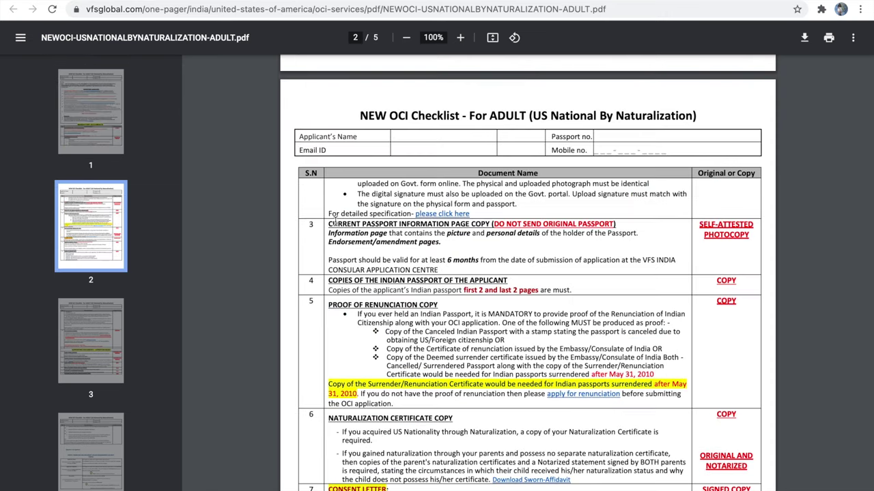
{"action": "left_click_drag", "start_coordinate": [333, 223], "coordinate": [522, 247]}
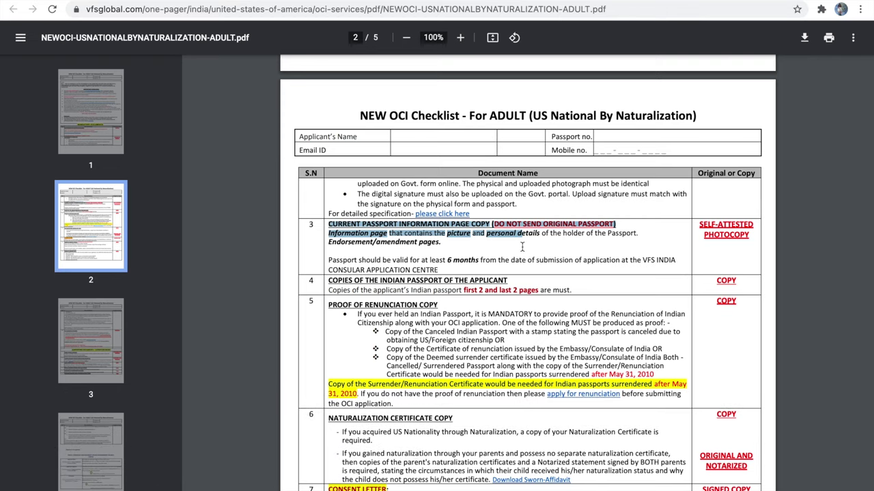
Step: Review the Indian passport copies, renunciation proof (May 31, 2010 cutoff) and naturalization certificate rows
{"action": "left_click_drag", "start_coordinate": [328, 278], "coordinate": [590, 293]}
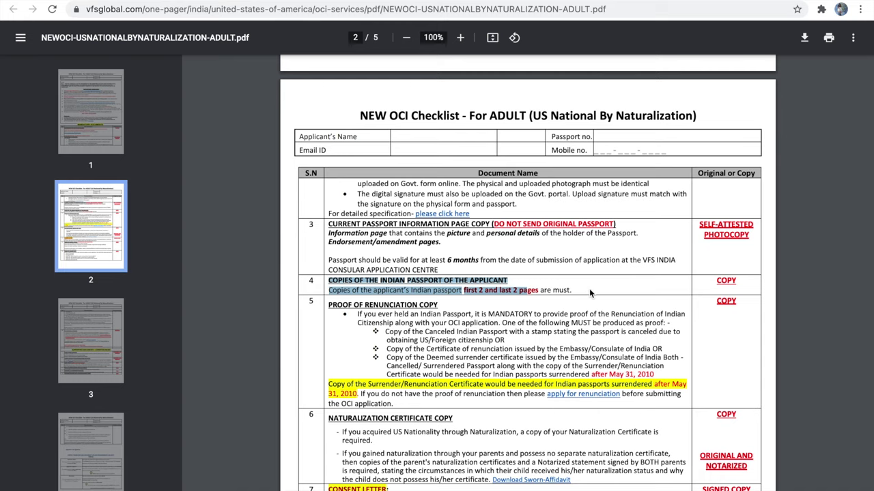
{"action": "left_click_drag", "start_coordinate": [328, 303], "coordinate": [458, 306]}
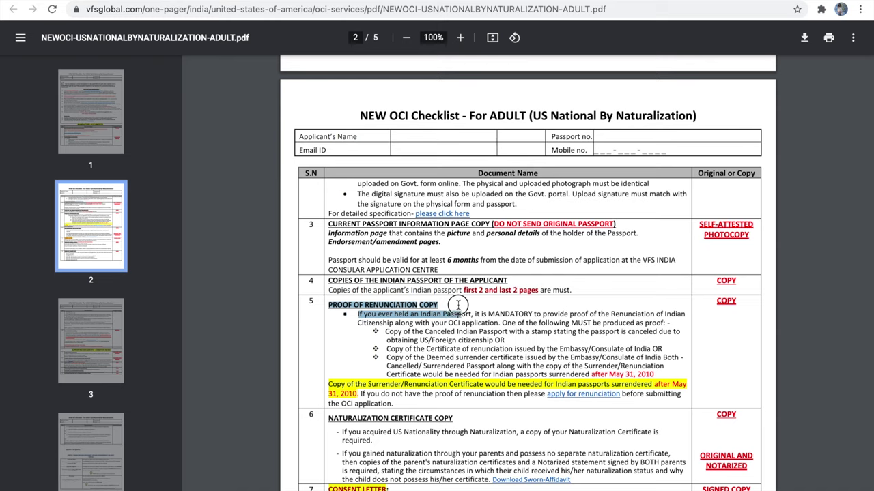
{"action": "left_click", "coordinate": [495, 374]}
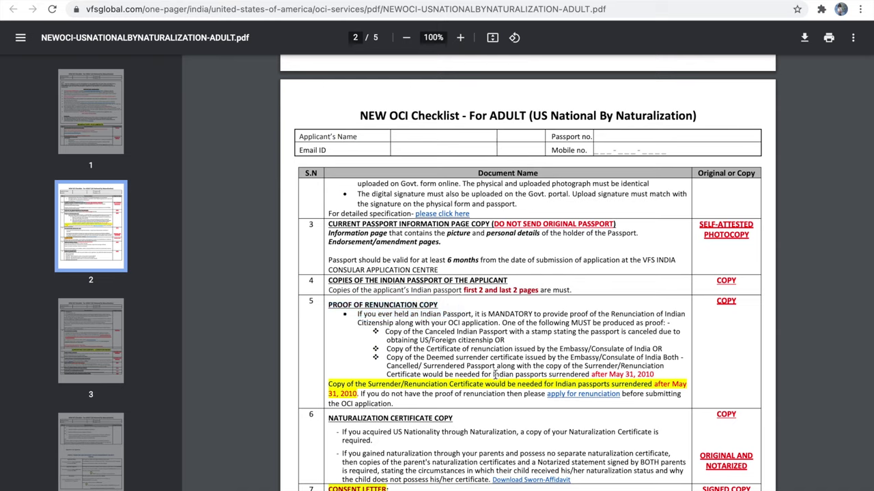
{"action": "left_click_drag", "start_coordinate": [495, 374], "coordinate": [657, 374]}
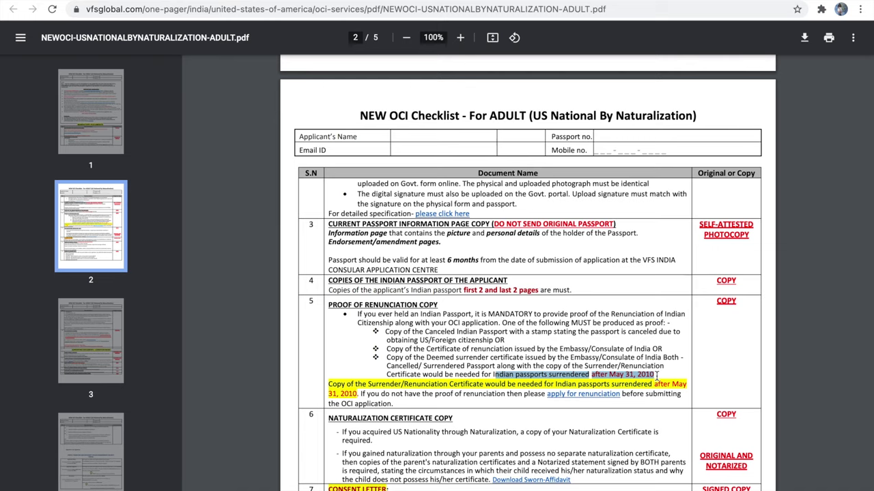
{"action": "left_click_drag", "start_coordinate": [329, 418], "coordinate": [482, 423]}
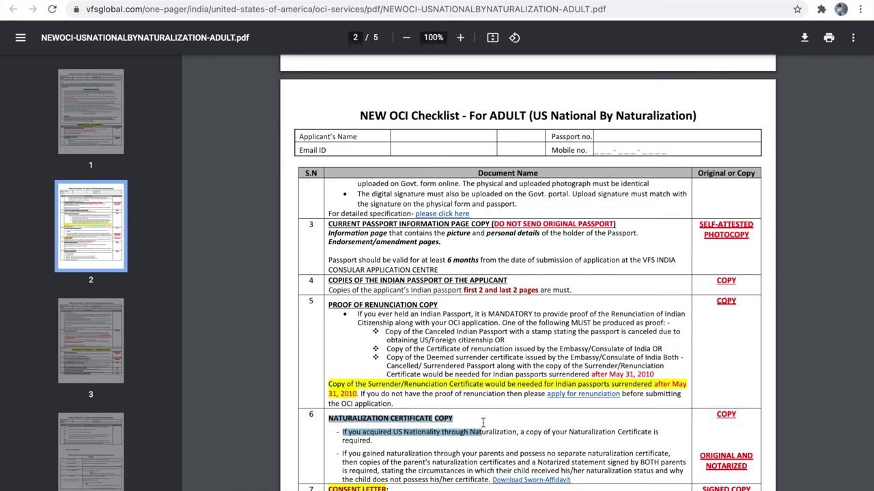
Step: Read the naturalization-through-parents rule and open the sworn affidavit download link
{"action": "scroll", "coordinate": [483, 423], "scroll_direction": "down", "scroll_amount": 2}
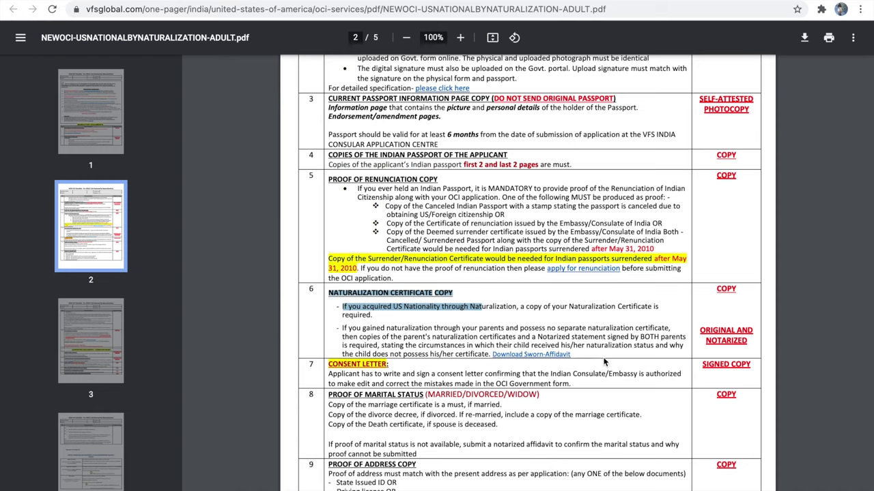
{"action": "left_click_drag", "start_coordinate": [342, 328], "coordinate": [598, 359]}
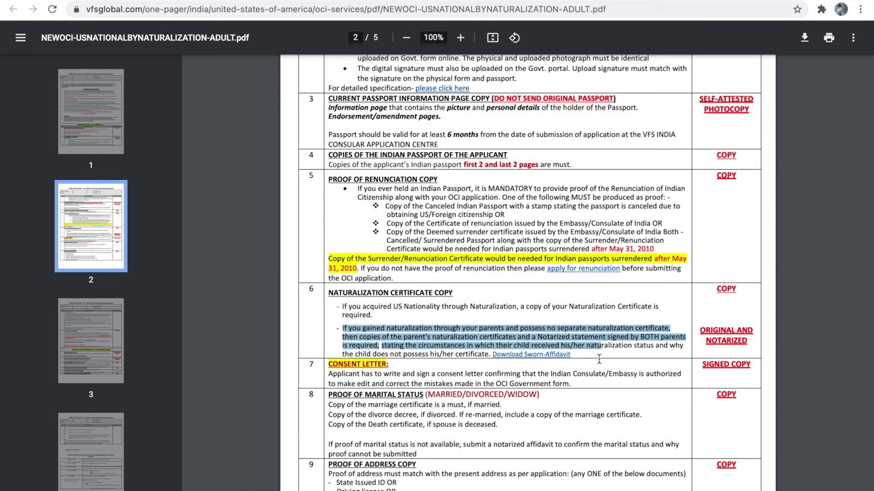
{"action": "left_click", "coordinate": [571, 365]}
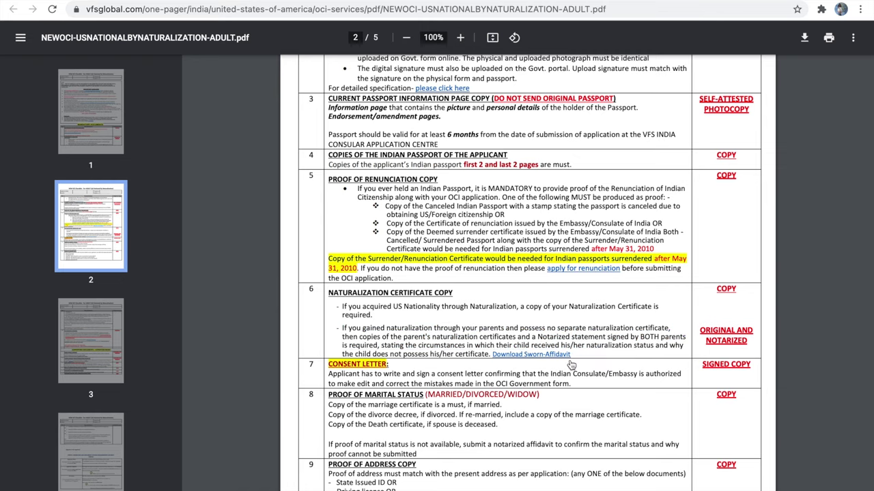
{"action": "left_click_drag", "start_coordinate": [532, 337], "coordinate": [602, 358]}
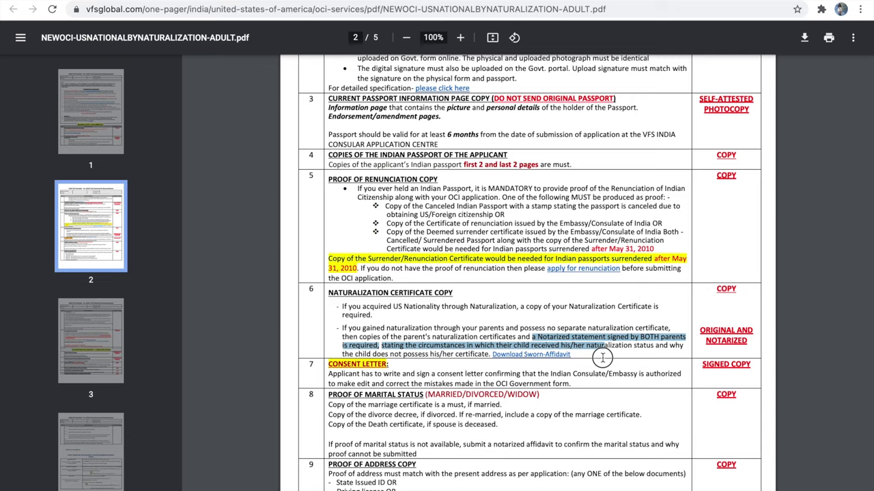
{"action": "left_click_drag", "start_coordinate": [602, 358], "coordinate": [505, 355]}
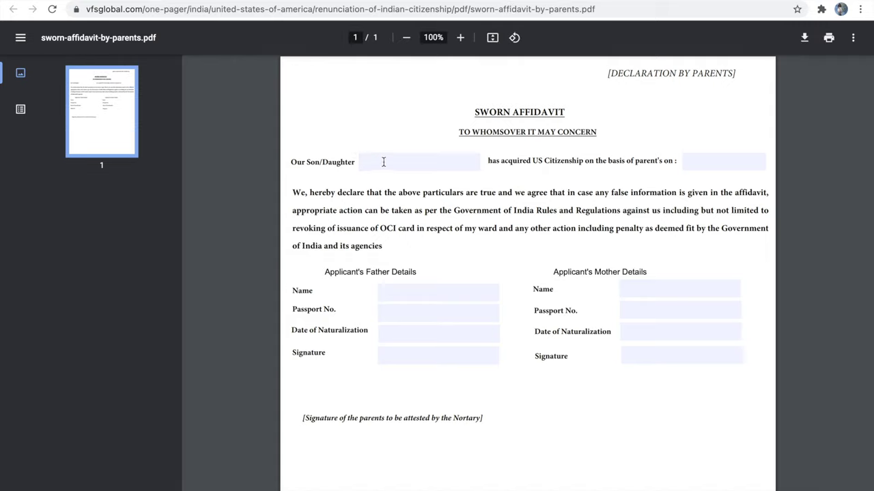
Step: Look over the affidavit's child name, citizenship date, father details and parents' signature fields
{"action": "left_click", "coordinate": [364, 161]}
{"action": "left_click", "coordinate": [698, 162]}
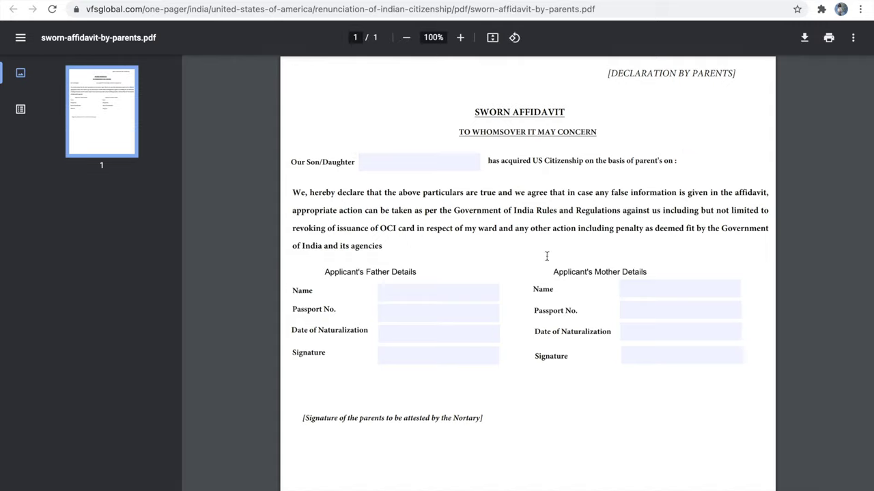
{"action": "left_click_drag", "start_coordinate": [332, 273], "coordinate": [437, 273]}
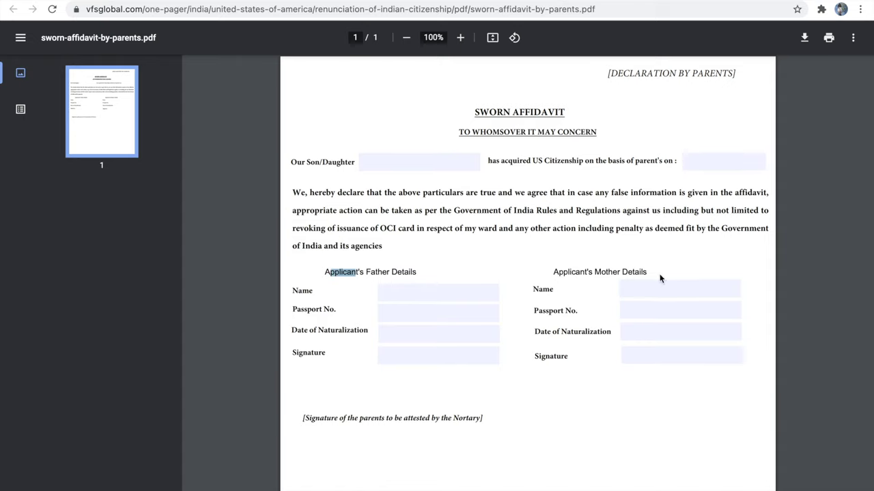
{"action": "left_click", "coordinate": [402, 353]}
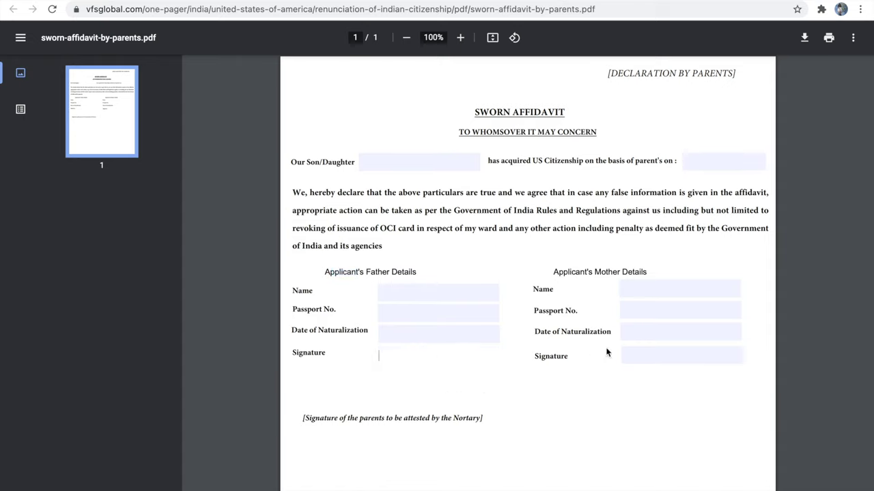
{"action": "left_click", "coordinate": [658, 351]}
{"action": "left_click", "coordinate": [448, 356]}
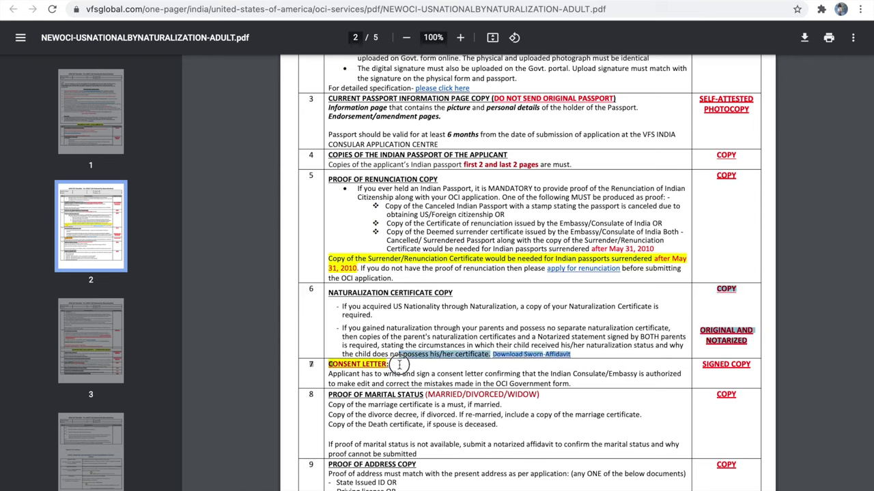
Step: Review the consent letter and marital status proofs, including death certificate and notarized affidavit
{"action": "left_click_drag", "start_coordinate": [383, 365], "coordinate": [327, 365]}
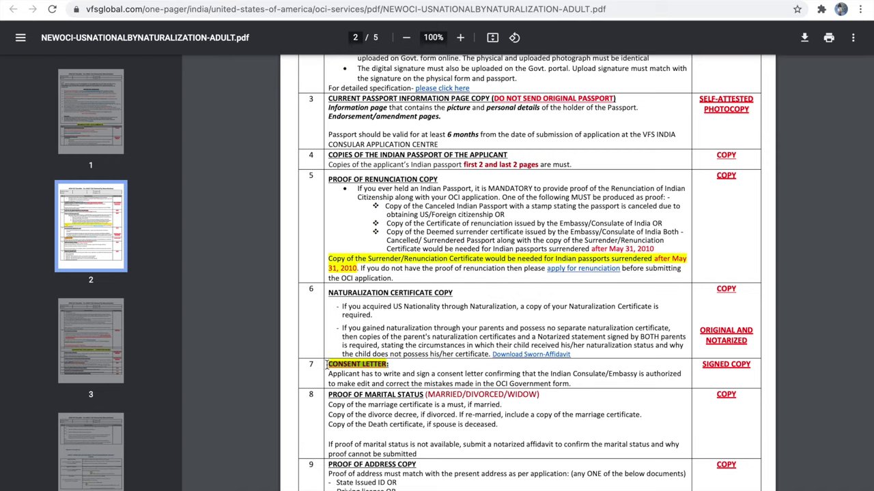
{"action": "left_click_drag", "start_coordinate": [327, 395], "coordinate": [442, 401]}
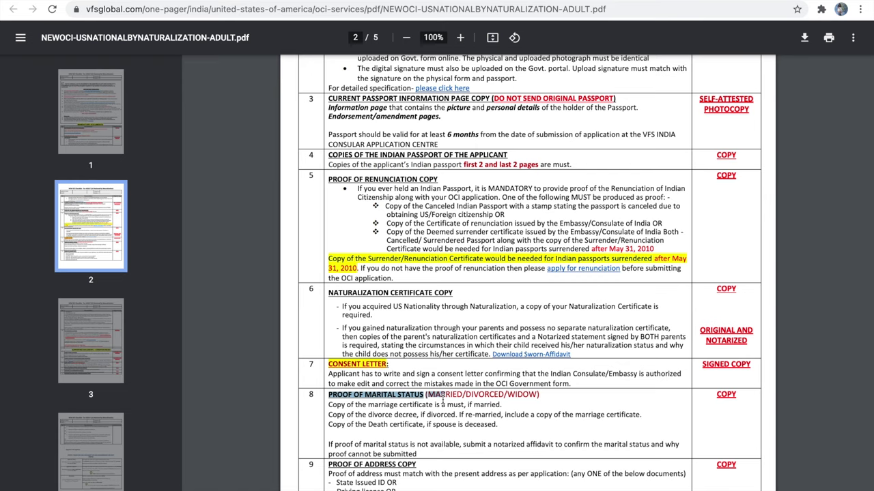
{"action": "left_click_drag", "start_coordinate": [369, 425], "coordinate": [425, 425]}
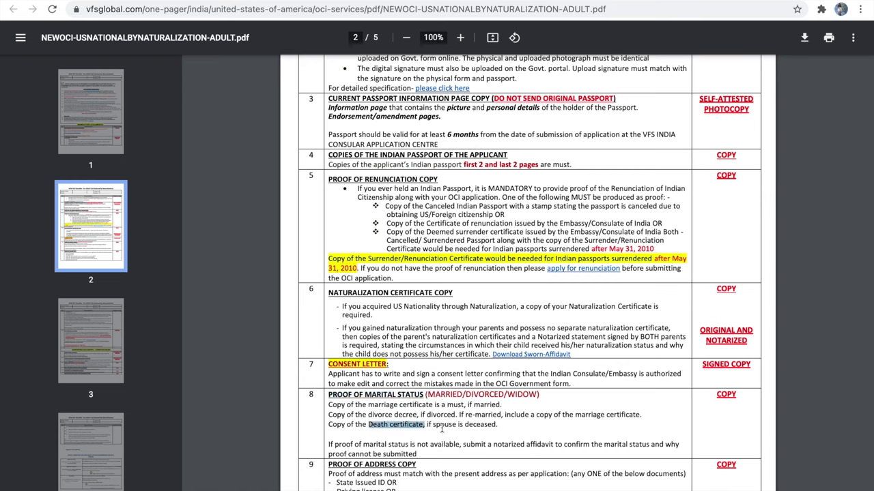
{"action": "left_click_drag", "start_coordinate": [459, 444], "coordinate": [425, 458]}
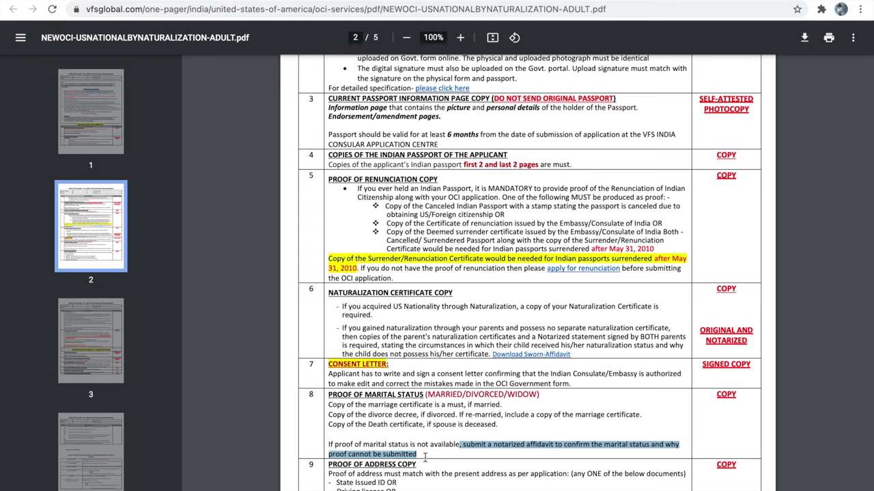
Step: Review the accepted proof of address documents and continue to page 3
{"action": "scroll", "coordinate": [424, 454], "scroll_direction": "down", "scroll_amount": 3}
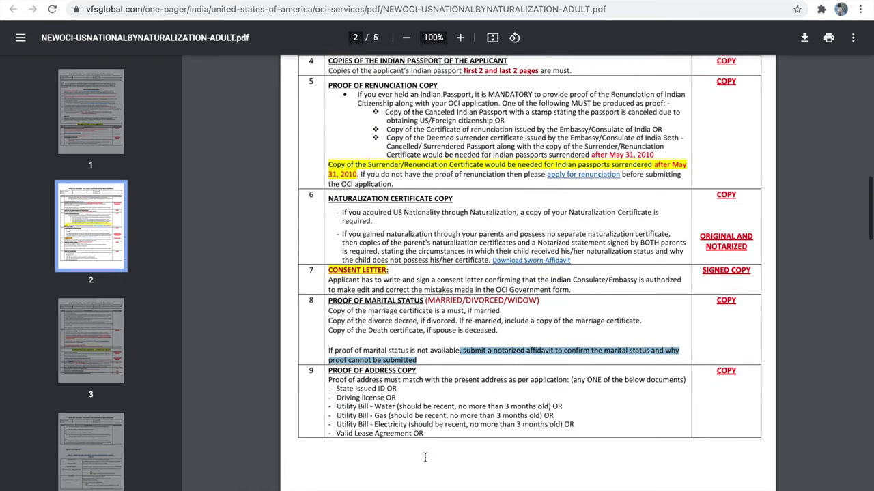
{"action": "left_click", "coordinate": [422, 415]}
{"action": "left_click_drag", "start_coordinate": [335, 389], "coordinate": [427, 440]}
{"action": "left_click", "coordinate": [426, 440]}
{"action": "scroll", "coordinate": [437, 437], "scroll_direction": "down", "scroll_amount": 4}
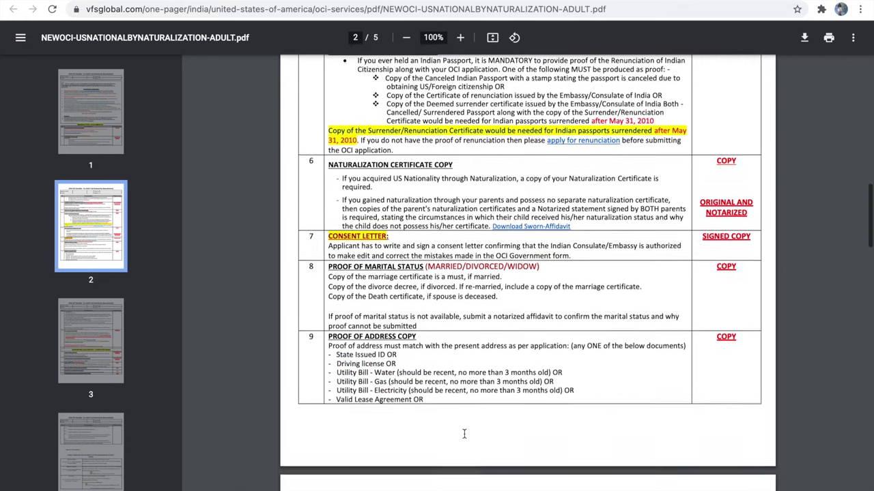
{"action": "scroll", "coordinate": [464, 434], "scroll_direction": "down", "scroll_amount": 4}
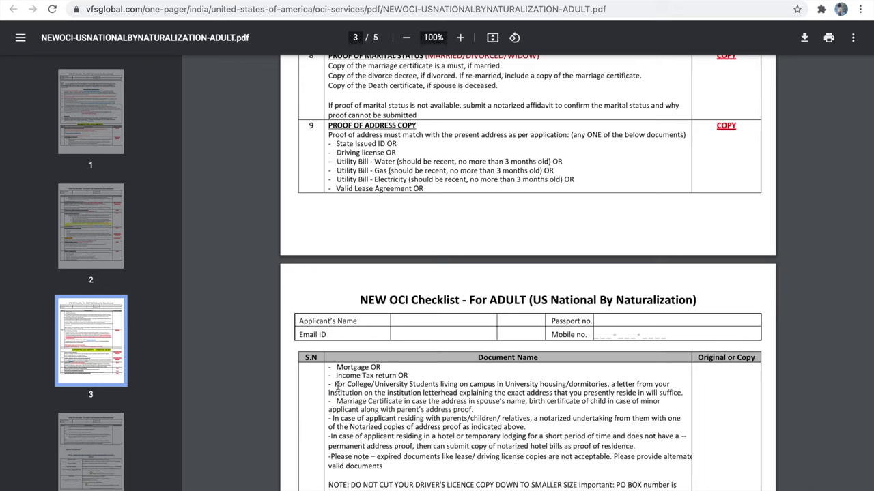
Step: Review the college student, marriage certificate and hotel lodging address proof options
{"action": "left_click_drag", "start_coordinate": [334, 385], "coordinate": [491, 404]}
{"action": "triple_click", "coordinate": [474, 410]}
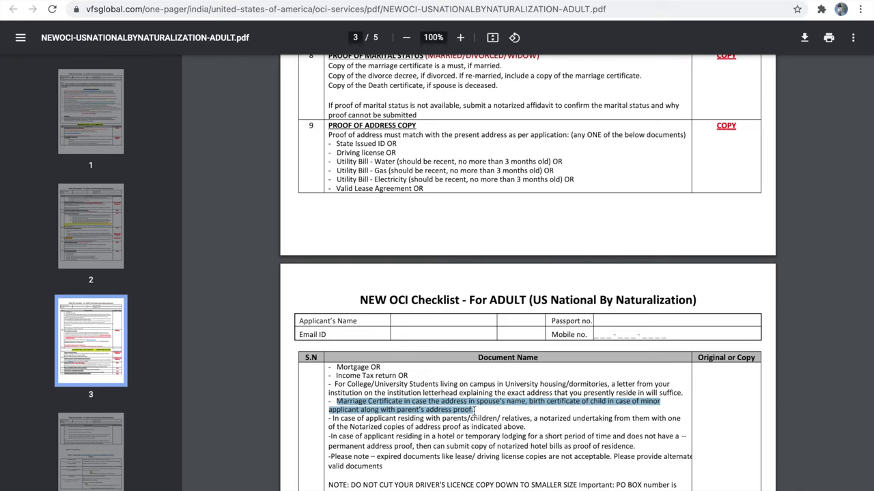
{"action": "left_click_drag", "start_coordinate": [331, 436], "coordinate": [640, 447]}
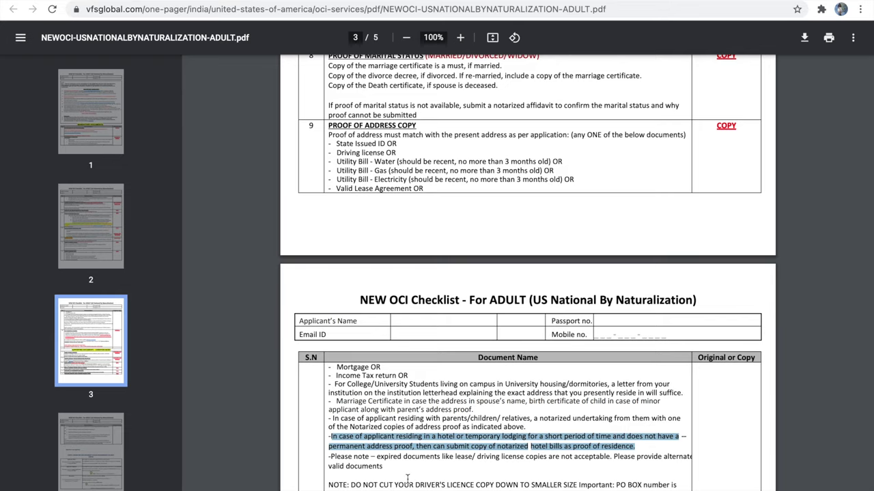
{"action": "left_click", "coordinate": [382, 456]}
{"action": "scroll", "coordinate": [415, 467], "scroll_direction": "down", "scroll_amount": 5}
Step: Check the Fee Payments & Couriers row, then scroll back to page 2
{"action": "left_click_drag", "start_coordinate": [424, 333], "coordinate": [325, 332]}
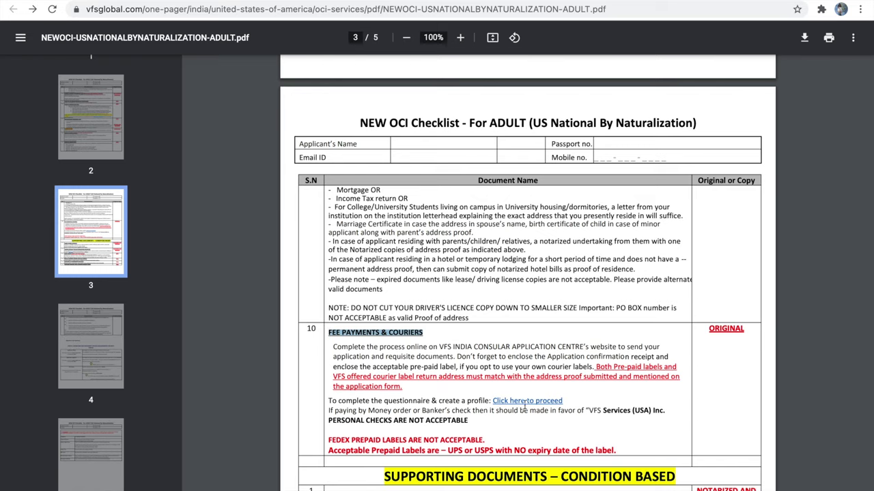
{"action": "left_click", "coordinate": [615, 392]}
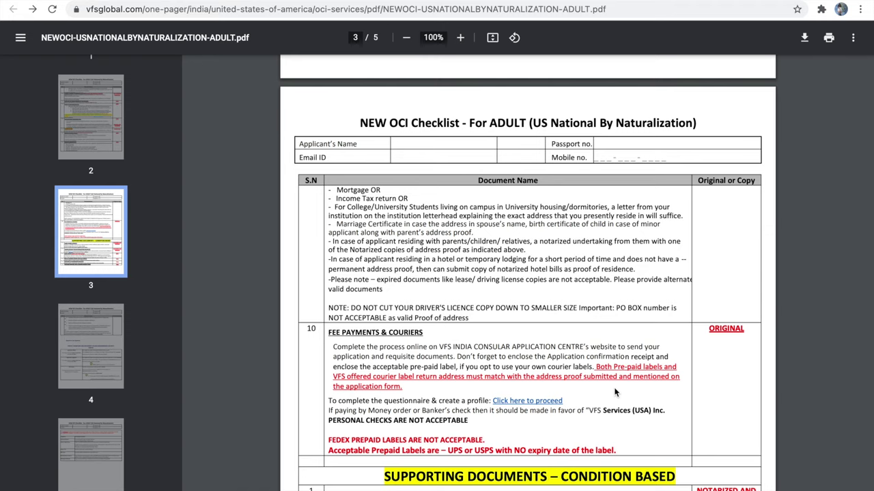
{"action": "scroll", "coordinate": [614, 392], "scroll_direction": "up", "scroll_amount": 5}
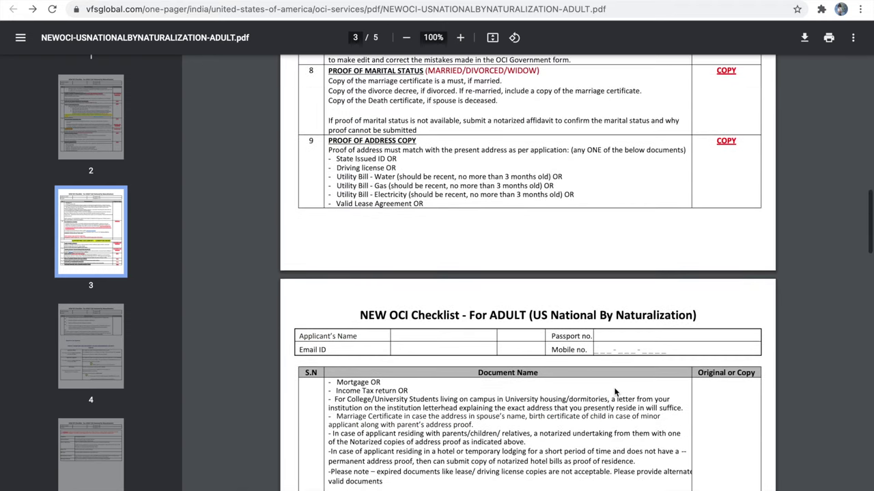
{"action": "scroll", "coordinate": [614, 393], "scroll_direction": "up", "scroll_amount": 3}
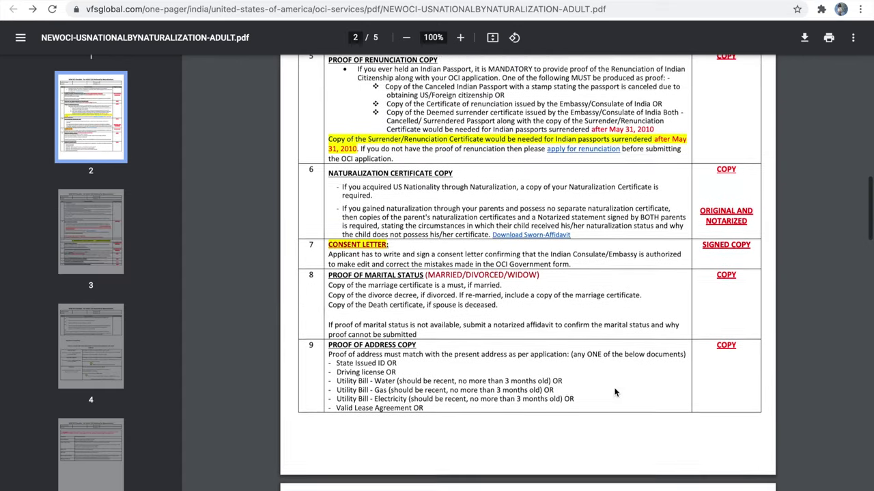
{"action": "scroll", "coordinate": [614, 392], "scroll_direction": "up", "scroll_amount": 2}
{"action": "scroll", "coordinate": [614, 393], "scroll_direction": "up", "scroll_amount": 3}
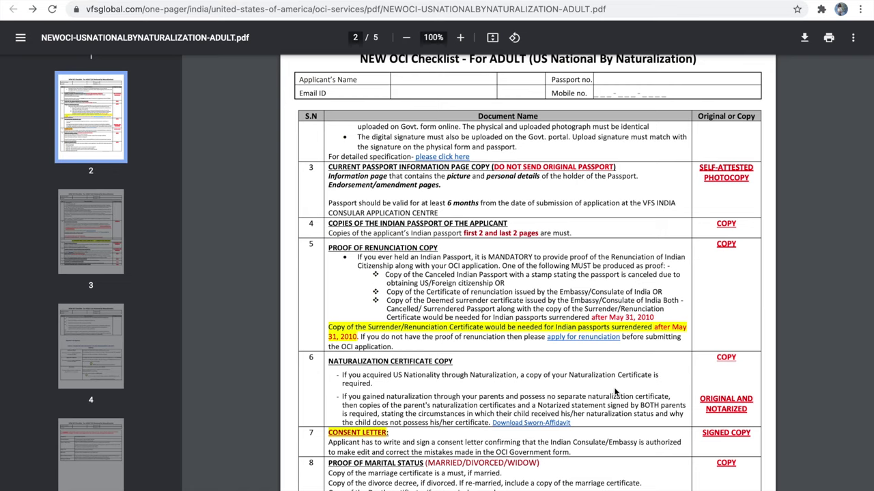
{"action": "scroll", "coordinate": [615, 393], "scroll_direction": "up", "scroll_amount": 7}
Step: Scroll down the checklist and highlight the passport number label in the applicant table
{"action": "scroll", "coordinate": [614, 392], "scroll_direction": "down", "scroll_amount": 2}
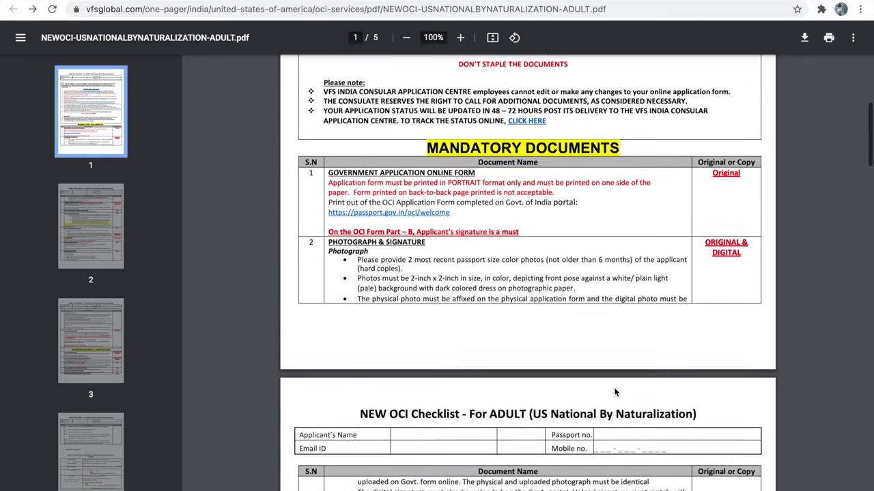
{"action": "scroll", "coordinate": [614, 392], "scroll_direction": "down", "scroll_amount": 4}
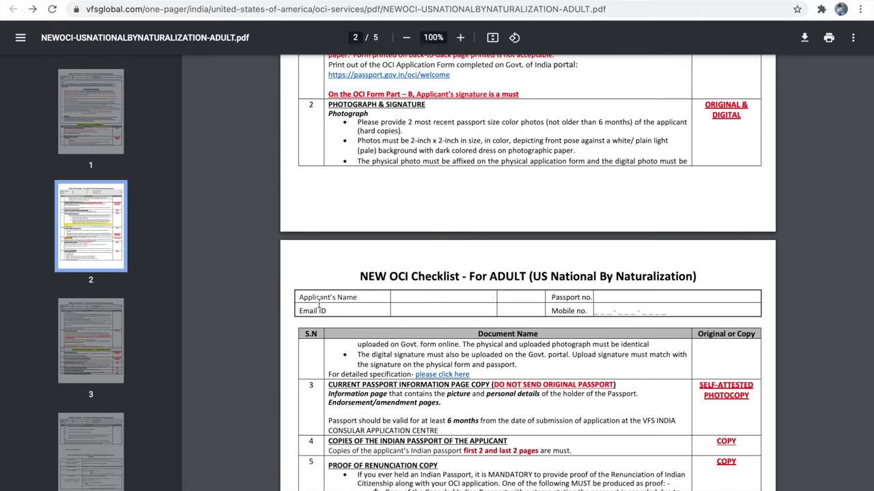
{"action": "left_click_drag", "start_coordinate": [552, 297], "coordinate": [625, 343]}
{"action": "scroll", "coordinate": [619, 465], "scroll_direction": "down", "scroll_amount": 15}
{"action": "scroll", "coordinate": [620, 464], "scroll_direction": "down", "scroll_amount": 5}
{"action": "scroll", "coordinate": [620, 462], "scroll_direction": "up", "scroll_amount": 15}
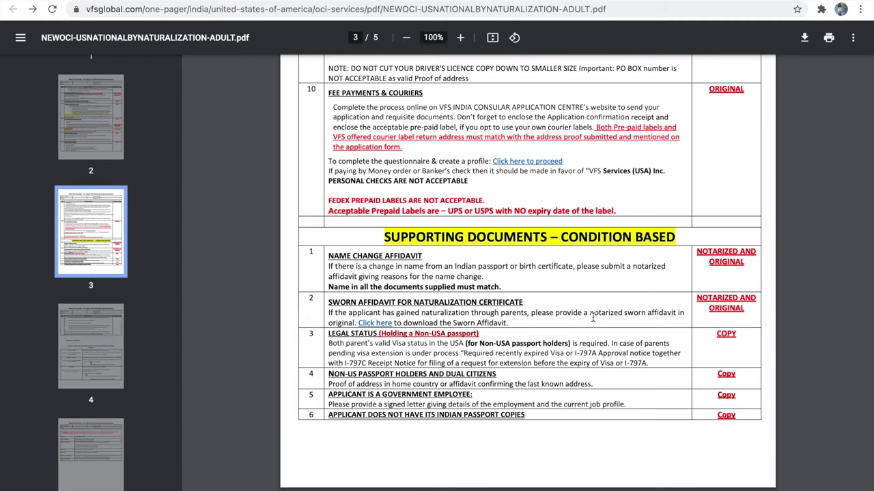
Step: Highlight the Name Change Affidavit heading, its explanation, the naturalization affidavit row and the Legal Status text
{"action": "left_click_drag", "start_coordinate": [427, 256], "coordinate": [332, 254]}
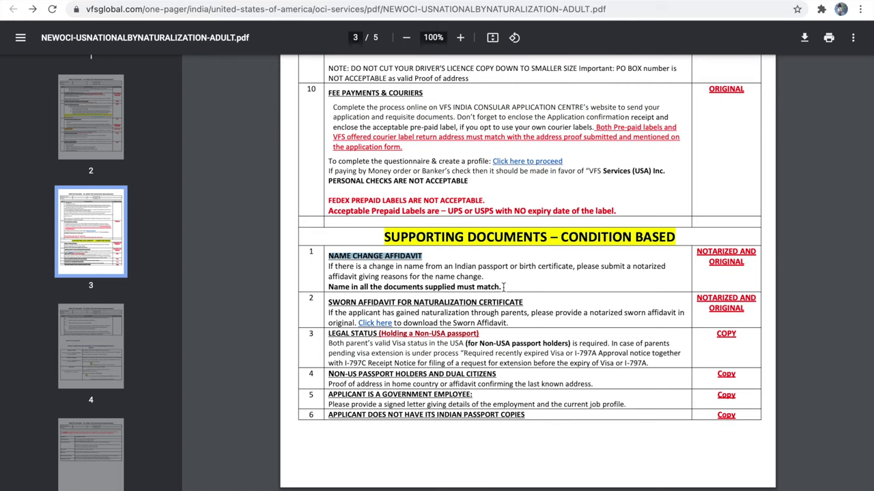
{"action": "left_click_drag", "start_coordinate": [503, 287], "coordinate": [325, 258]}
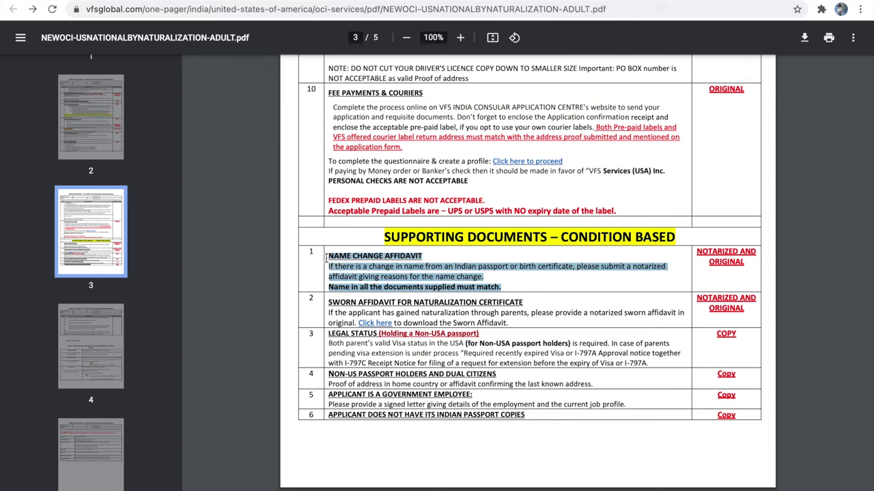
{"action": "left_click_drag", "start_coordinate": [329, 305], "coordinate": [510, 322]}
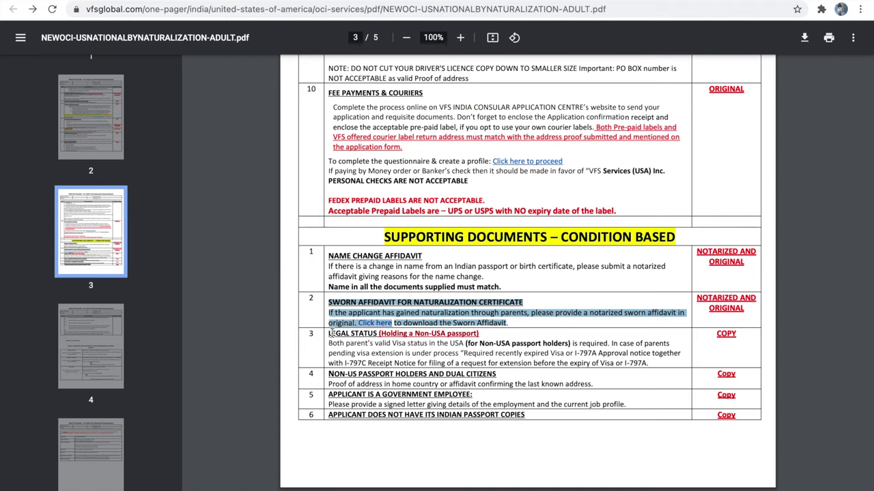
{"action": "left_click_drag", "start_coordinate": [330, 333], "coordinate": [515, 369]}
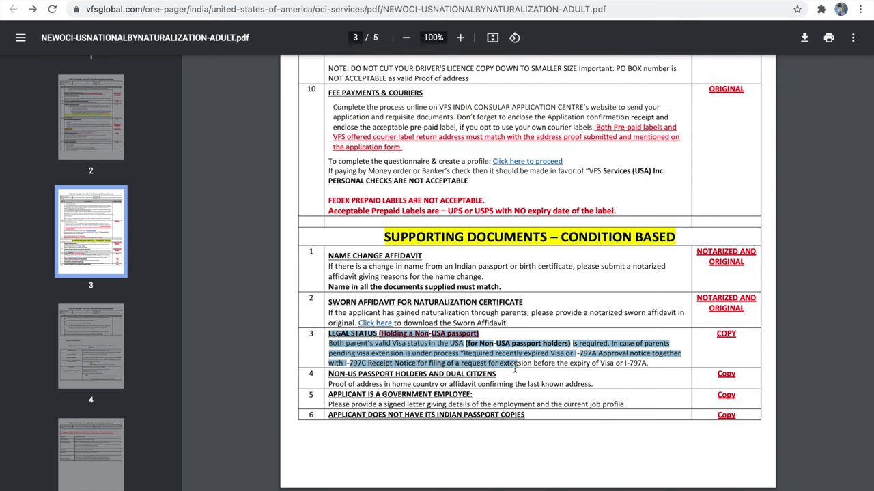
{"action": "left_click_drag", "start_coordinate": [516, 369], "coordinate": [582, 450]}
Step: Scroll down to page 4, with the Indian-origin proofs and the applicant signature line
{"action": "scroll", "coordinate": [583, 451], "scroll_direction": "down", "scroll_amount": 2}
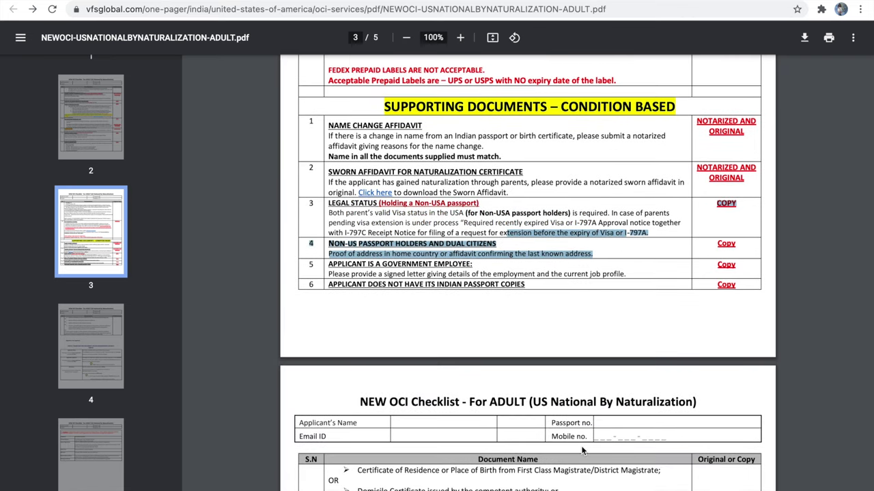
{"action": "scroll", "coordinate": [582, 451], "scroll_direction": "down", "scroll_amount": 3}
{"action": "scroll", "coordinate": [582, 447], "scroll_direction": "down", "scroll_amount": 2}
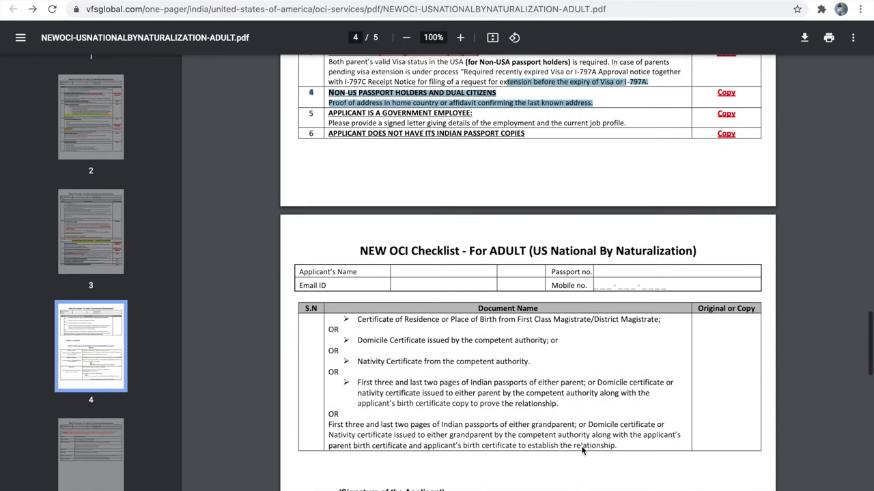
{"action": "scroll", "coordinate": [581, 445], "scroll_direction": "down", "scroll_amount": 1}
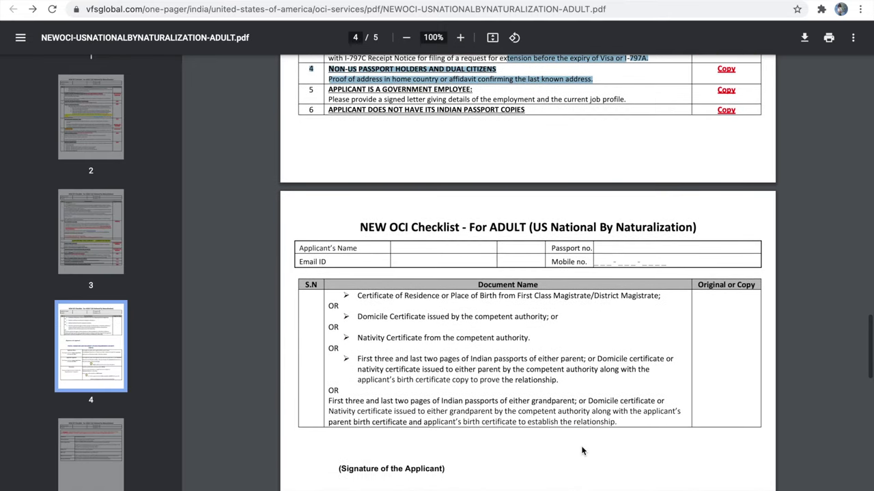
{"action": "scroll", "coordinate": [582, 451], "scroll_direction": "up", "scroll_amount": 8}
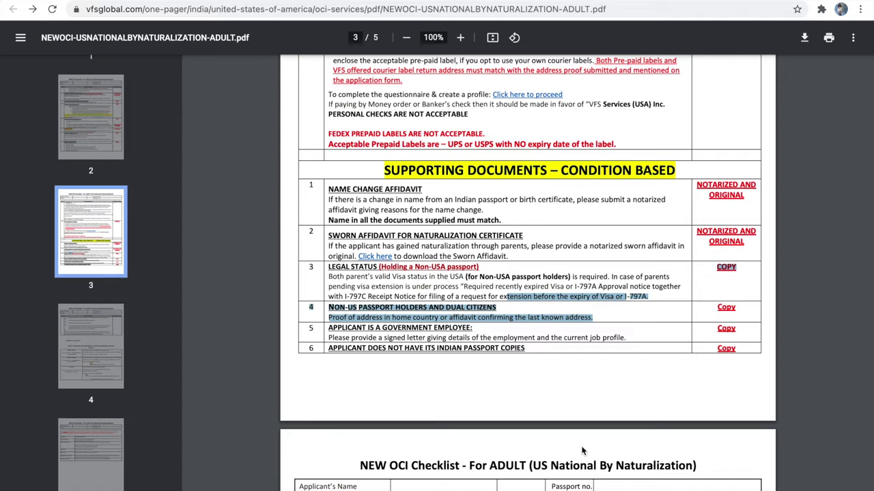
{"action": "scroll", "coordinate": [582, 450], "scroll_direction": "down", "scroll_amount": 9}
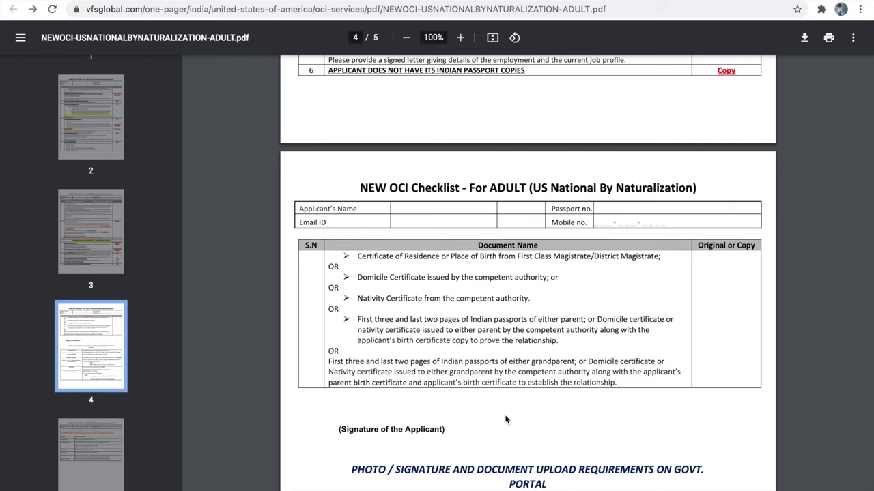
Step: Close the adult checklist PDF and expand the step about submitting the physical application
{"action": "mouse_move", "coordinate": [434, 16]}
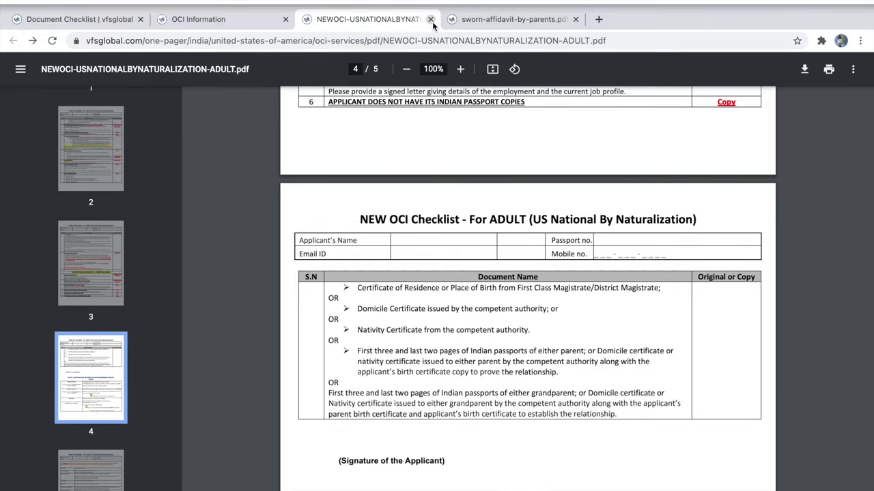
{"action": "left_click", "coordinate": [430, 20]}
{"action": "scroll", "coordinate": [164, 250], "scroll_direction": "up", "scroll_amount": 2}
{"action": "left_click", "coordinate": [730, 362]}
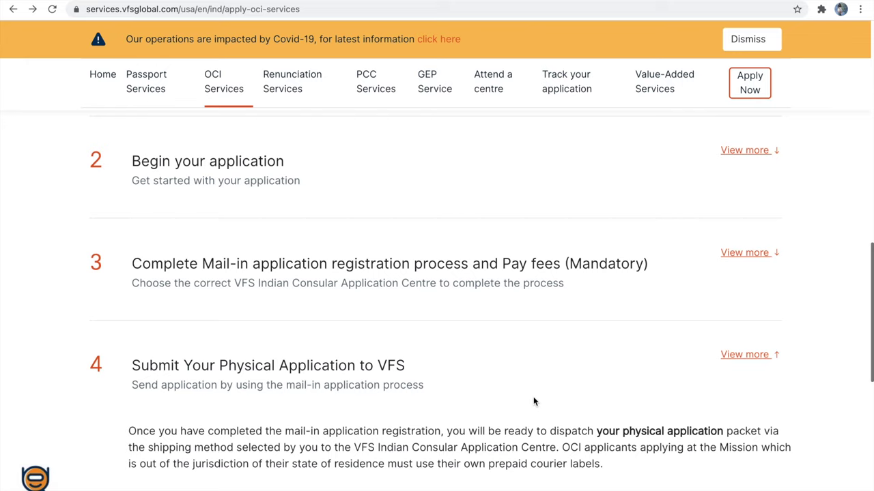
Step: Expand the post-receipt review step and highlight the 48-hour delay note and the review email paragraph
{"action": "scroll", "coordinate": [797, 441], "scroll_direction": "down", "scroll_amount": 2}
{"action": "left_click", "coordinate": [763, 418]}
{"action": "left_click_drag", "start_coordinate": [763, 419], "coordinate": [739, 309]}
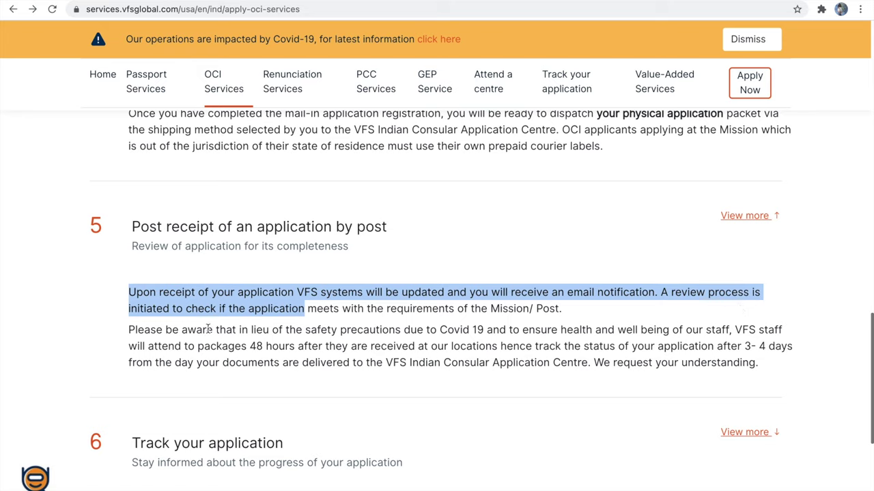
{"action": "left_click_drag", "start_coordinate": [129, 331], "coordinate": [299, 347]}
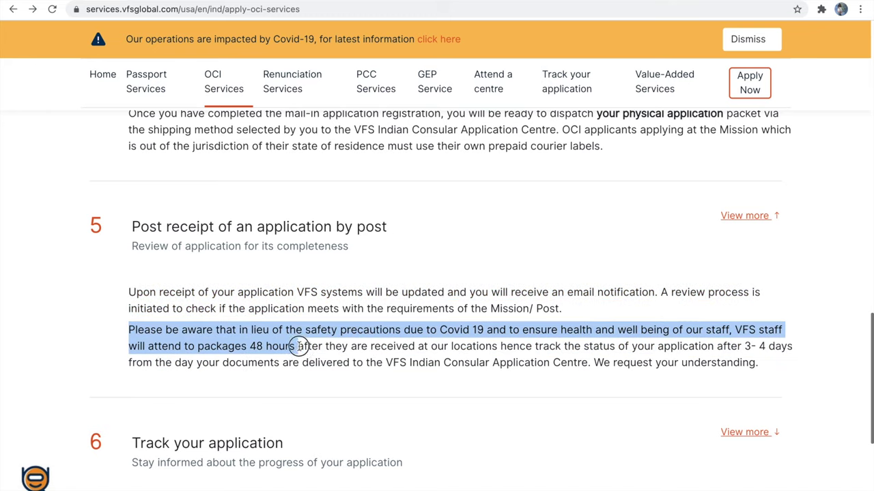
{"action": "left_click_drag", "start_coordinate": [129, 293], "coordinate": [604, 314]}
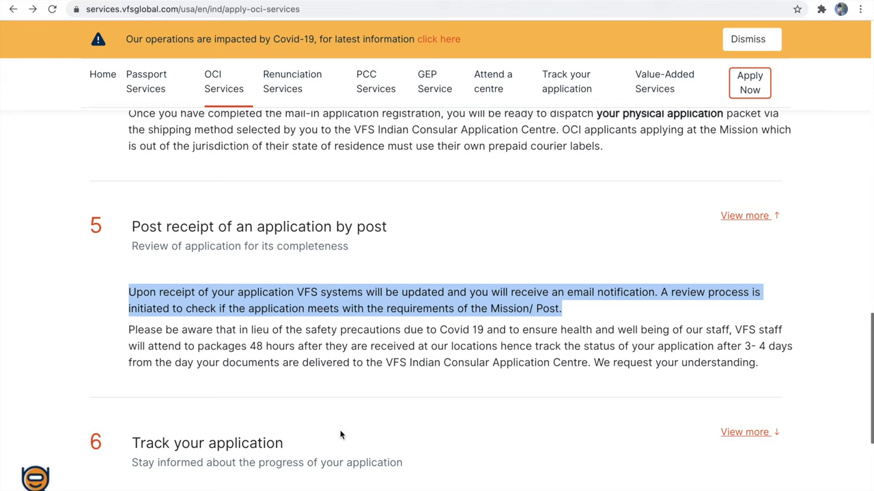
Step: Expand Track your application, highlight the notifications line, and go to the tracking page
{"action": "scroll", "coordinate": [416, 425], "scroll_direction": "down", "scroll_amount": 3}
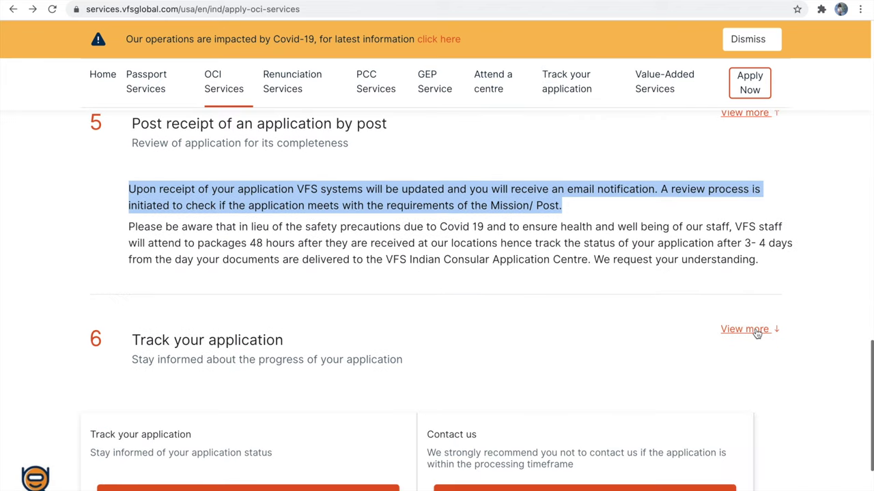
{"action": "left_click", "coordinate": [756, 329]}
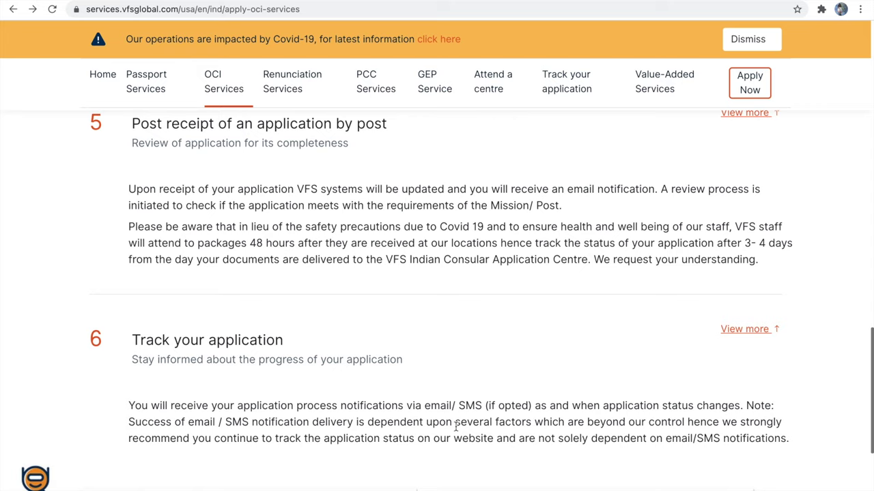
{"action": "left_click_drag", "start_coordinate": [130, 408], "coordinate": [403, 405]}
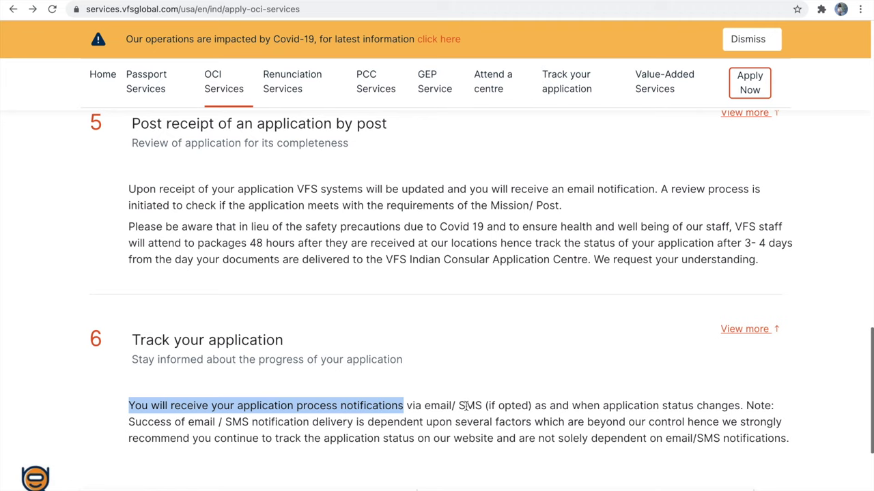
{"action": "scroll", "coordinate": [362, 453], "scroll_direction": "down", "scroll_amount": 3}
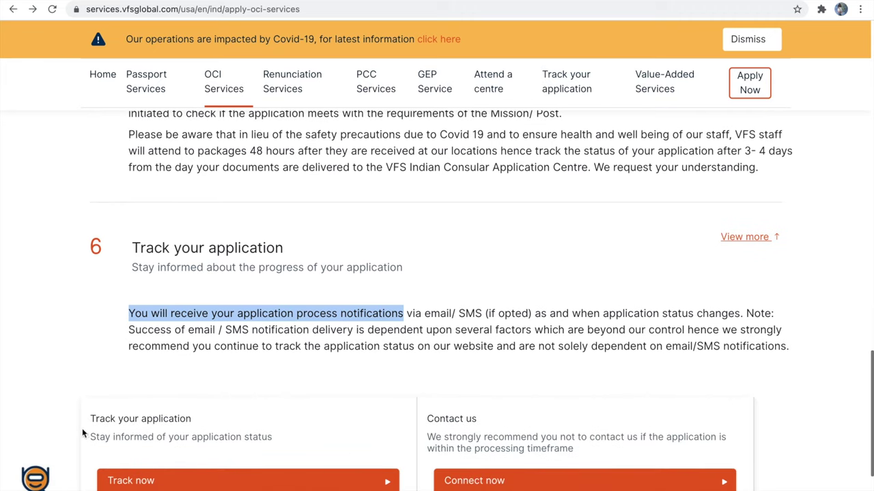
{"action": "left_click", "coordinate": [131, 481]}
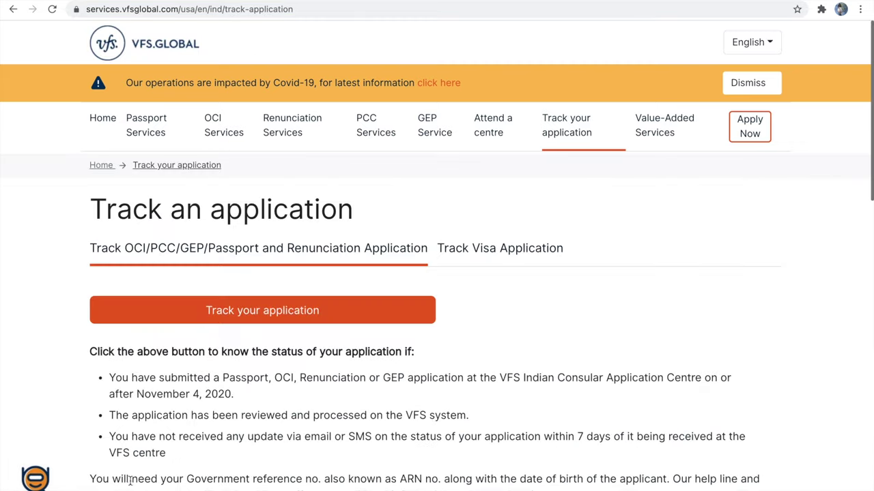
Step: Open the VFS tracking form, select the reference number and date of birth boxes, then return to Google results
{"action": "left_click", "coordinate": [207, 321]}
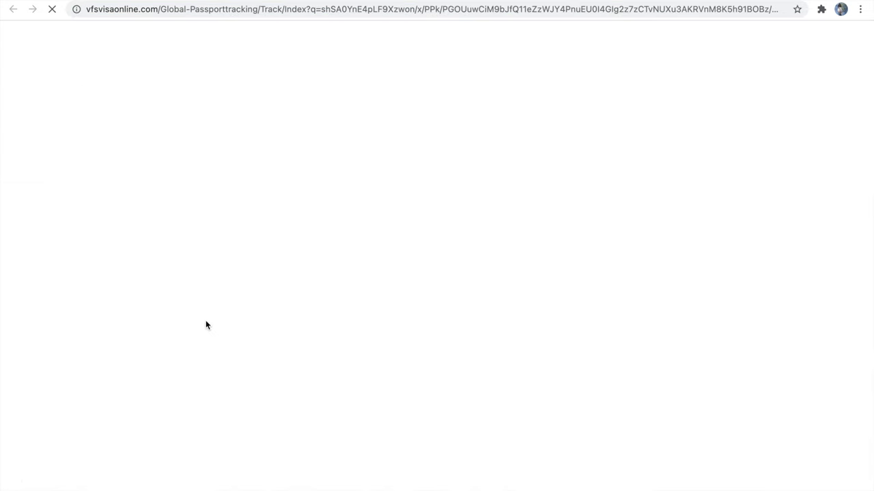
{"action": "left_click", "coordinate": [348, 141]}
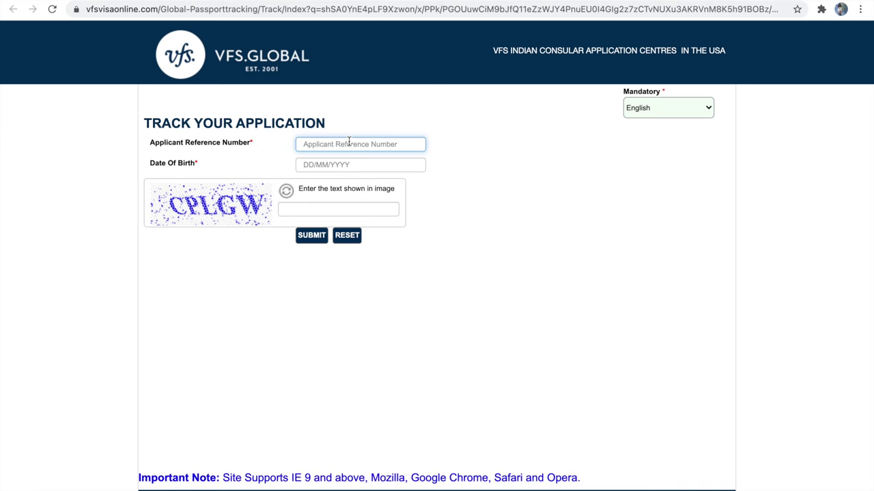
{"action": "left_click", "coordinate": [345, 167]}
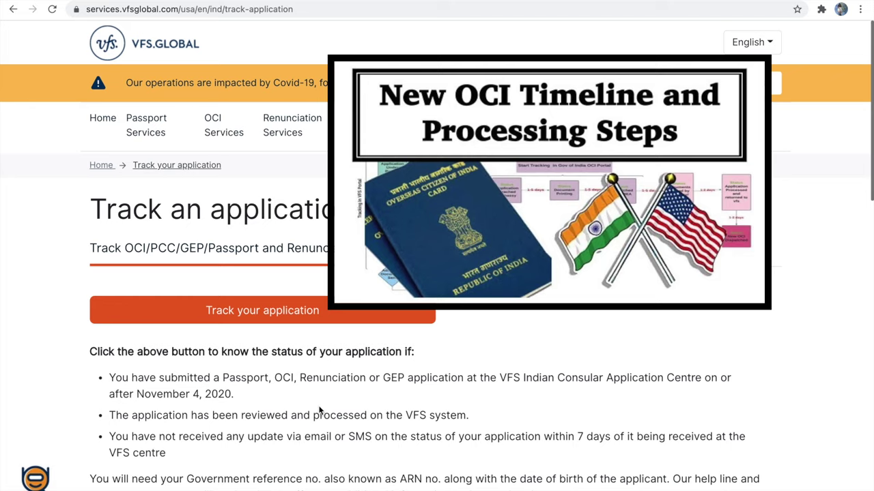
{"action": "left_click", "coordinate": [315, 2]}
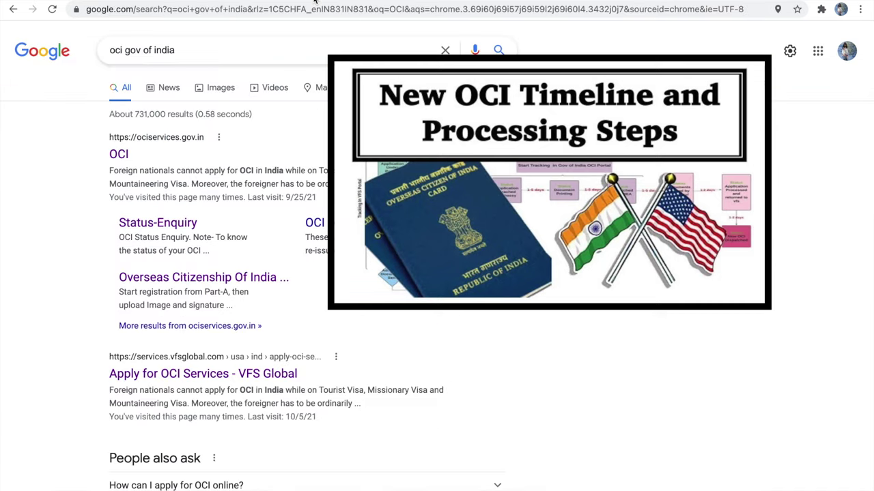
Step: Open ociservices.gov.in, dismiss the FRRO advisory, and proceed from OCI-Registration to the cardholder services page
{"action": "left_click", "coordinate": [118, 155]}
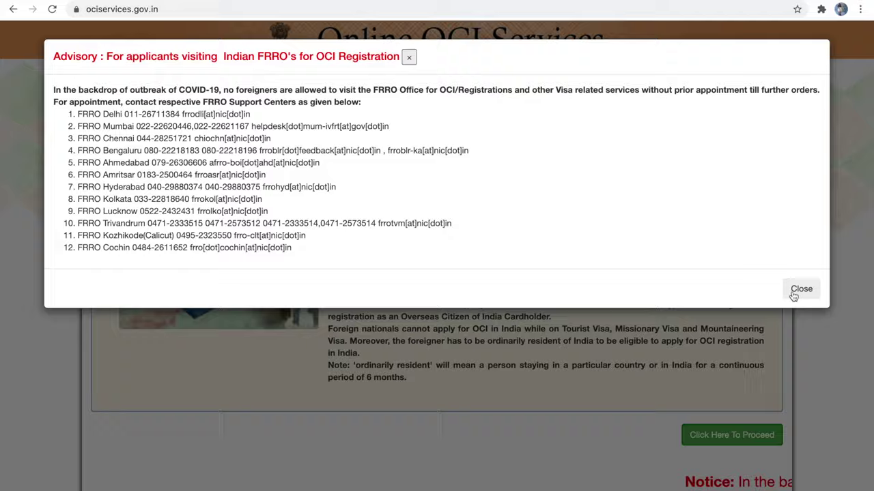
{"action": "left_click", "coordinate": [799, 288]}
{"action": "left_click", "coordinate": [241, 138]}
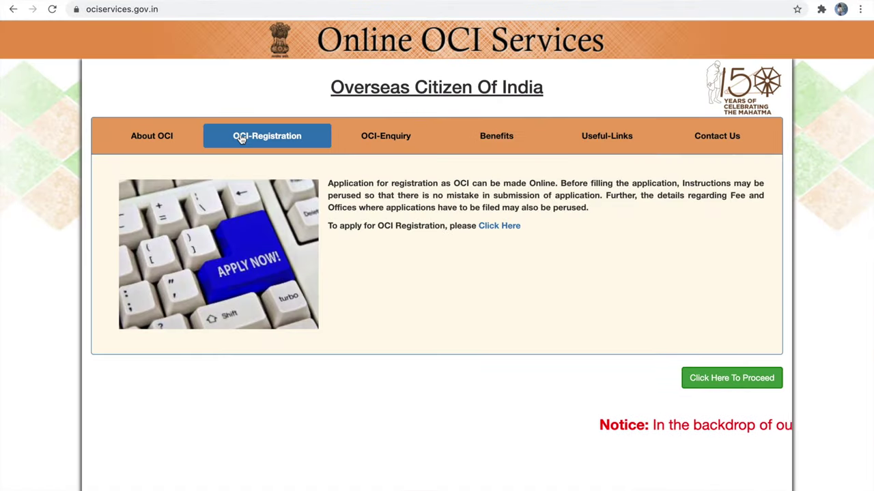
{"action": "left_click", "coordinate": [702, 387]}
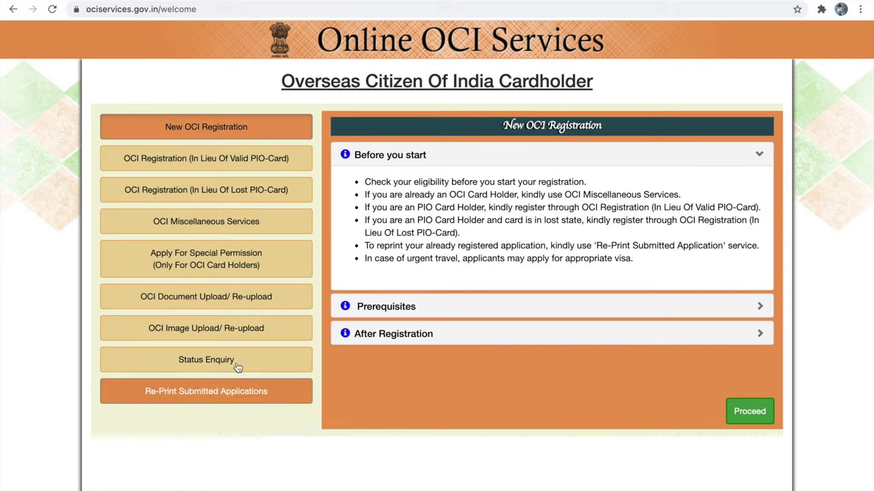
Step: Choose Status Enquiry, continue to the form, and select the passport and file reference number fields
{"action": "left_click", "coordinate": [278, 367]}
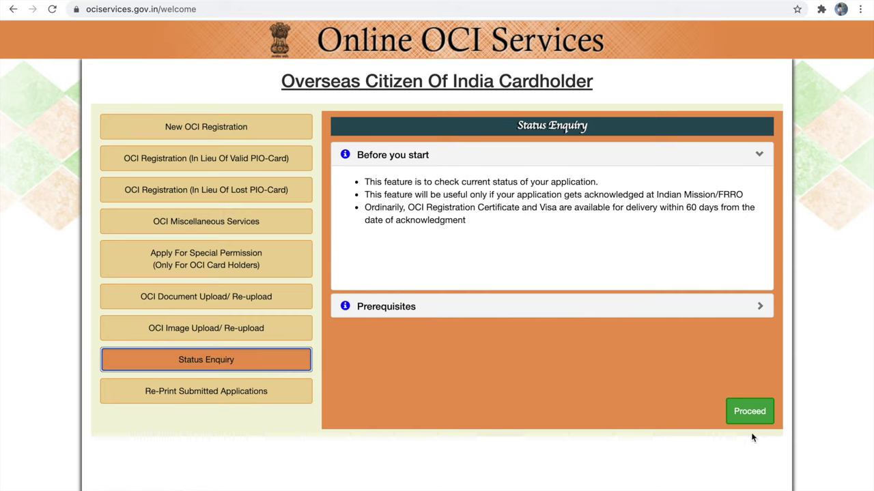
{"action": "left_click", "coordinate": [750, 413]}
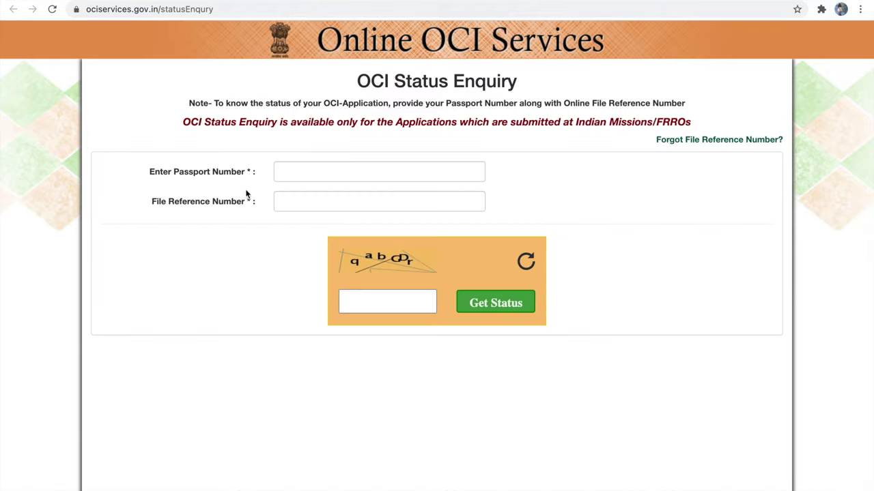
{"action": "left_click", "coordinate": [297, 171]}
{"action": "left_click", "coordinate": [299, 216]}
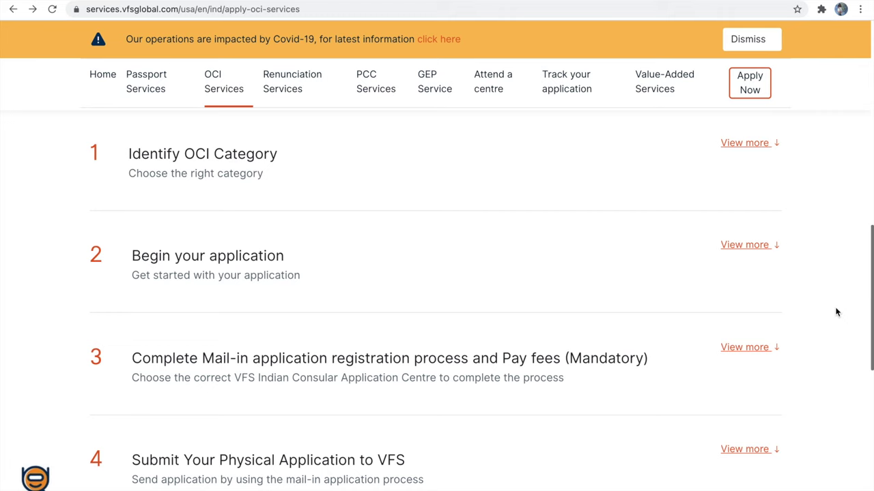
{"action": "scroll", "coordinate": [692, 460], "scroll_direction": "down", "scroll_amount": 6}
{"action": "scroll", "coordinate": [692, 460], "scroll_direction": "up", "scroll_amount": 5}
{"action": "scroll", "coordinate": [692, 460], "scroll_direction": "down", "scroll_amount": 3}
{"action": "scroll", "coordinate": [692, 460], "scroll_direction": "up", "scroll_amount": 4}
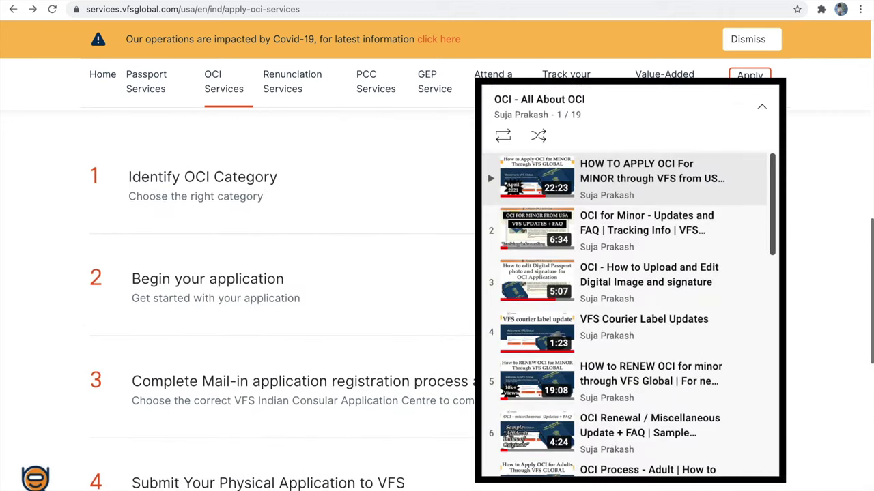
{"action": "scroll", "coordinate": [273, 293], "scroll_direction": "up", "scroll_amount": 4}
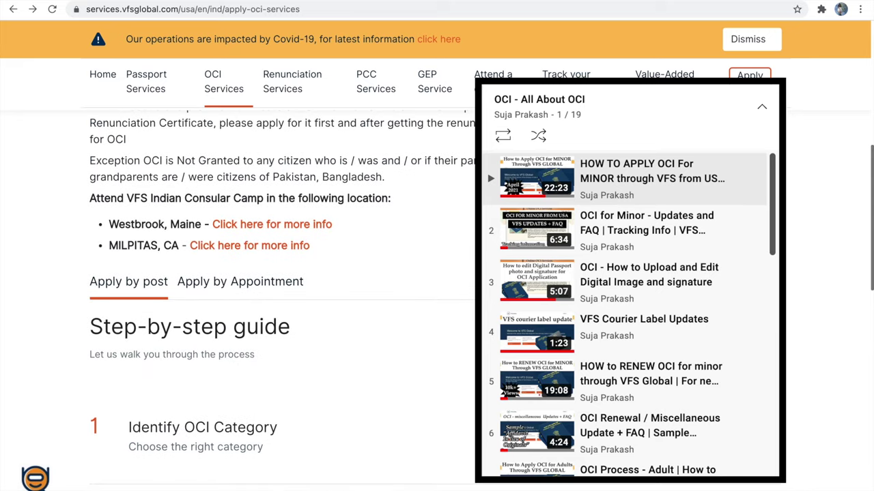
{"action": "scroll", "coordinate": [273, 294], "scroll_direction": "down", "scroll_amount": 10}
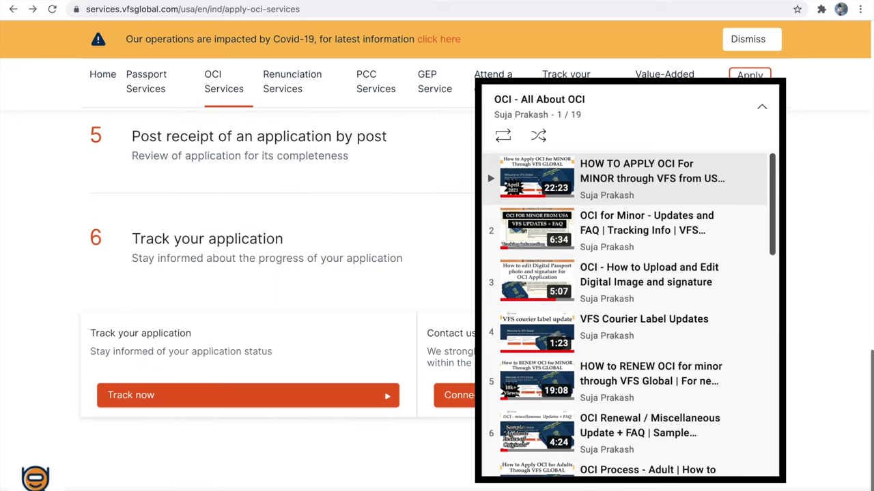
{"action": "scroll", "coordinate": [366, 368], "scroll_direction": "up", "scroll_amount": 10}
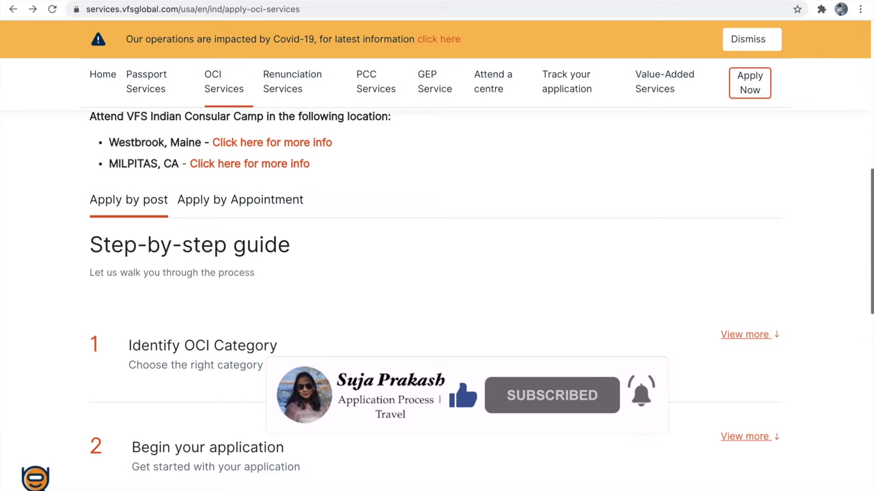
{"action": "scroll", "coordinate": [437, 300], "scroll_direction": "up", "scroll_amount": 2}
{"action": "scroll", "coordinate": [436, 301], "scroll_direction": "down", "scroll_amount": 2}
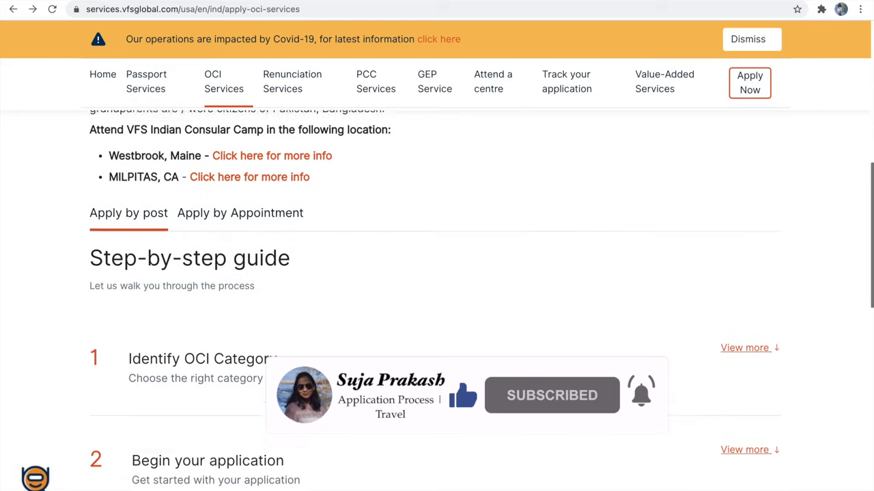
{"action": "scroll", "coordinate": [437, 300], "scroll_direction": "down", "scroll_amount": 2}
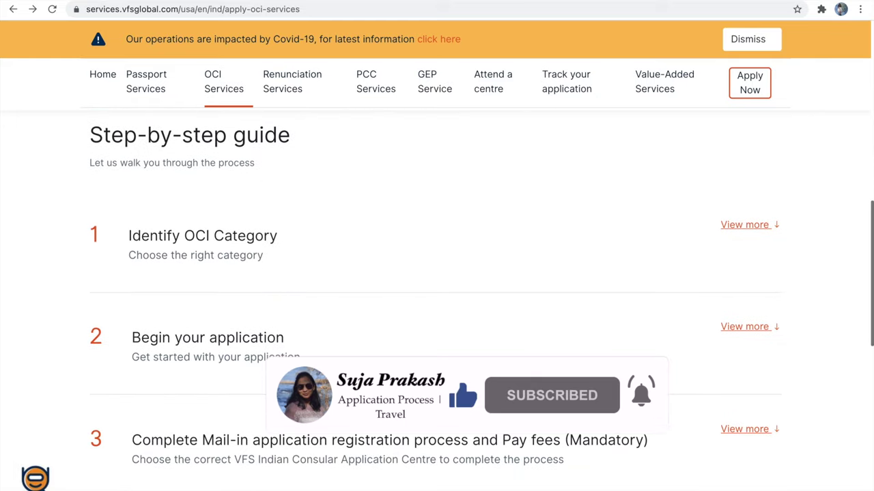